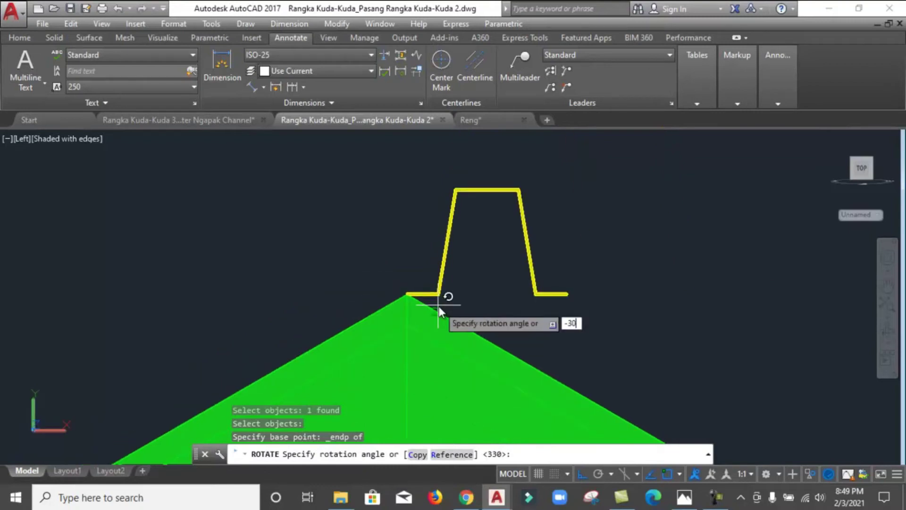
Step: Apply the -30 degree rotation to the yellow purlin profile and zoom around the roof
key(Return)
scroll(259, 309, down, 2)
scroll(283, 312, down, 2)
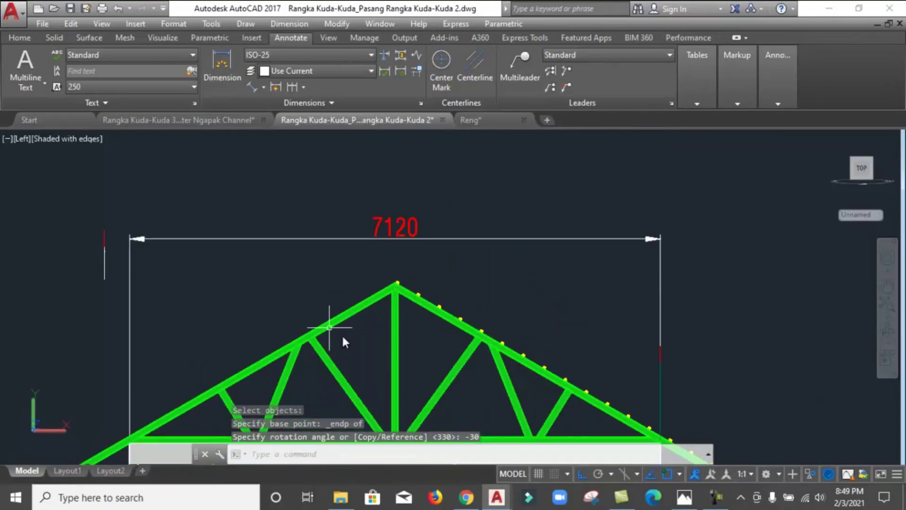
scroll(444, 307, up, 3)
scroll(435, 255, up, 2)
scroll(390, 225, up, 2)
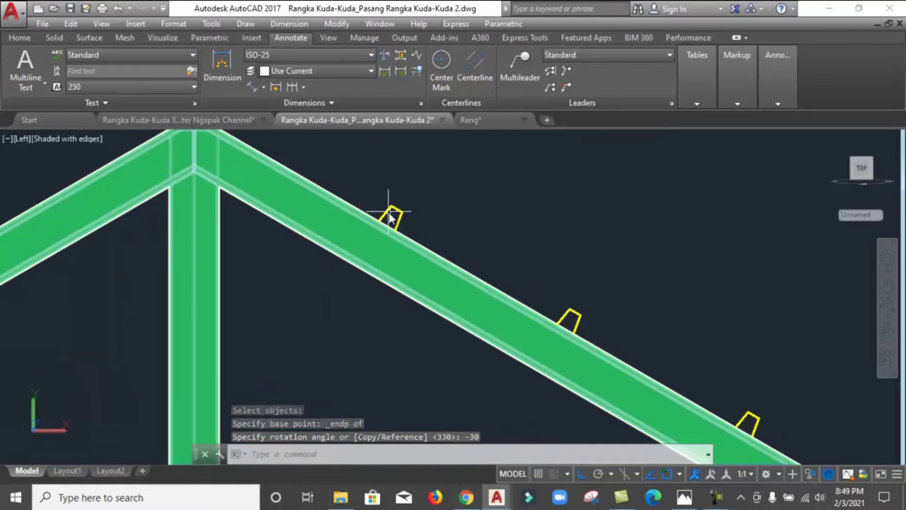
scroll(378, 225, up, 2)
scroll(378, 224, down, 8)
scroll(495, 299, up, 3)
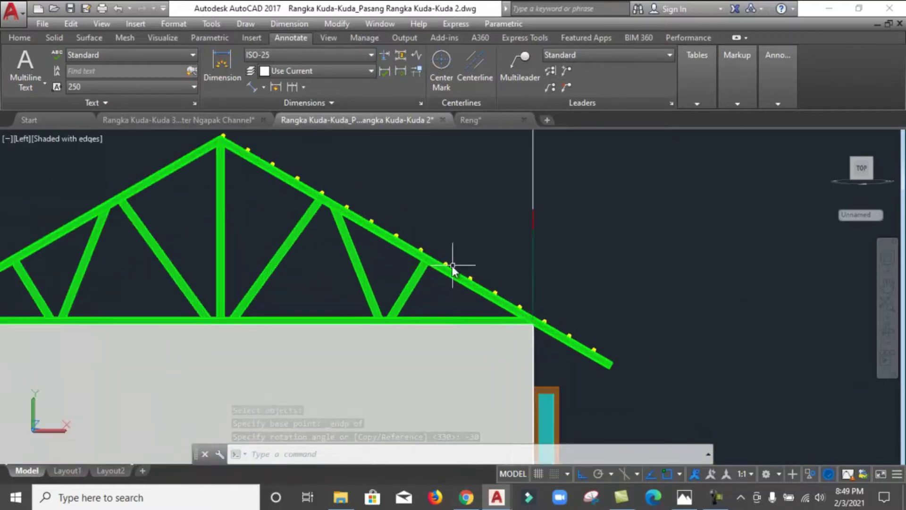
scroll(461, 263, down, 3)
scroll(434, 259, up, 3)
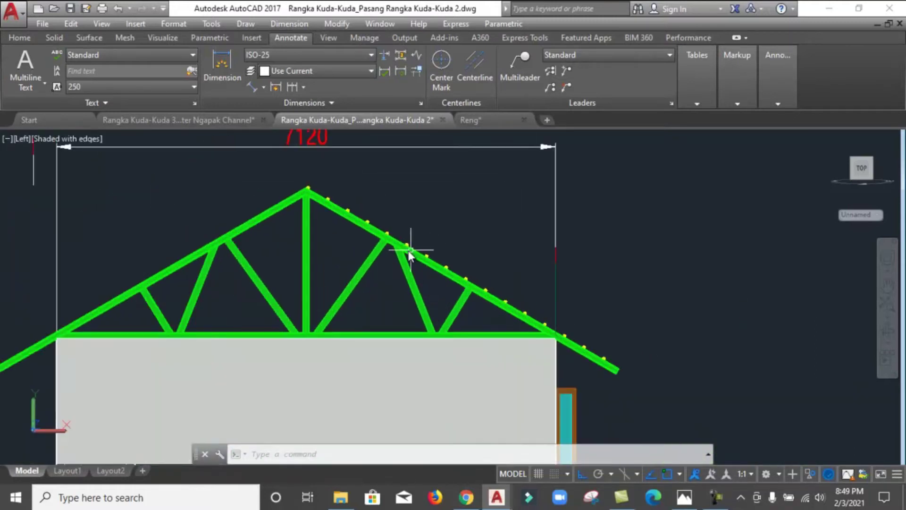
Step: Orbit to an isometric 3D view of the roof trusses
click(887, 331)
drag(504, 263, 465, 282)
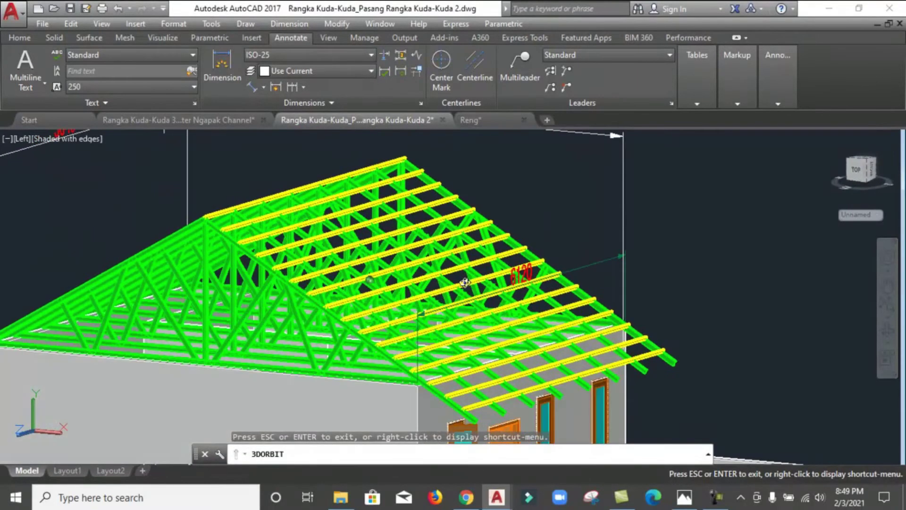
scroll(449, 295, down, 3)
scroll(432, 310, up, 4)
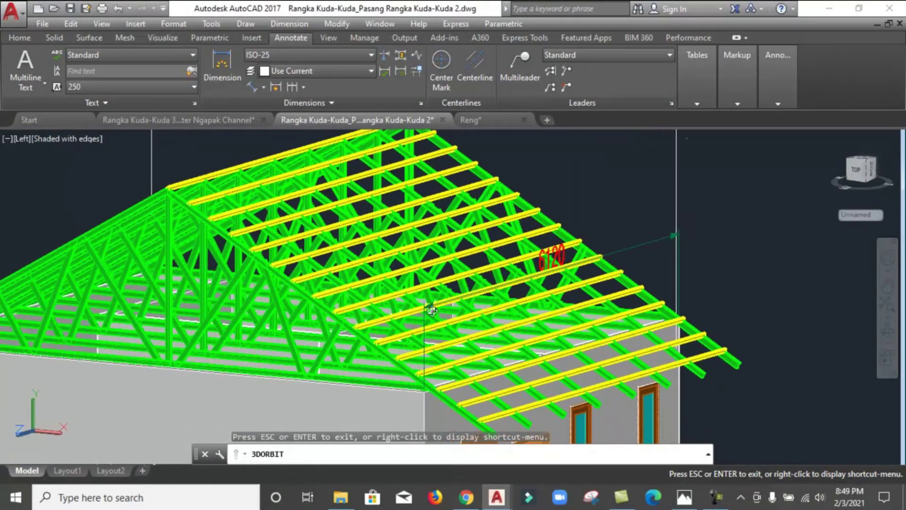
scroll(667, 331, down, 2)
scroll(668, 344, down, 2)
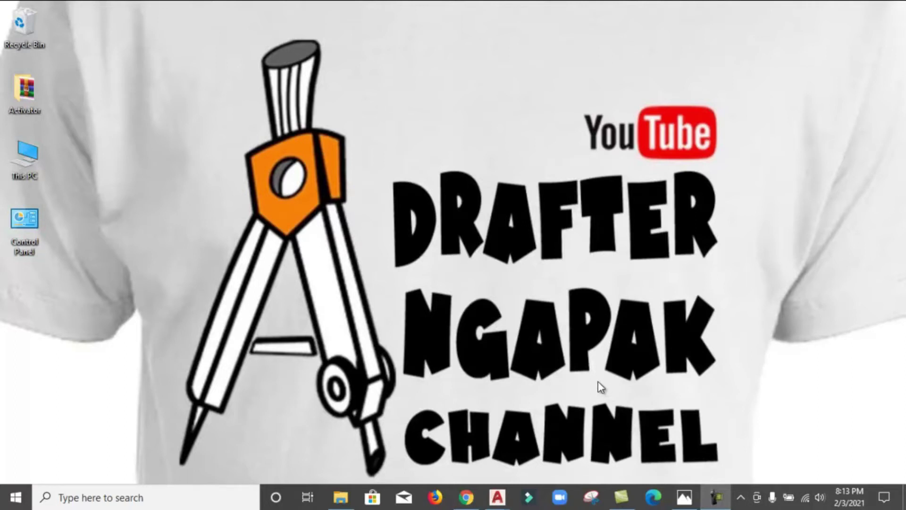
Step: Restore the Chrome window showing the Drafter Ngapak YouTube channel
click(467, 498)
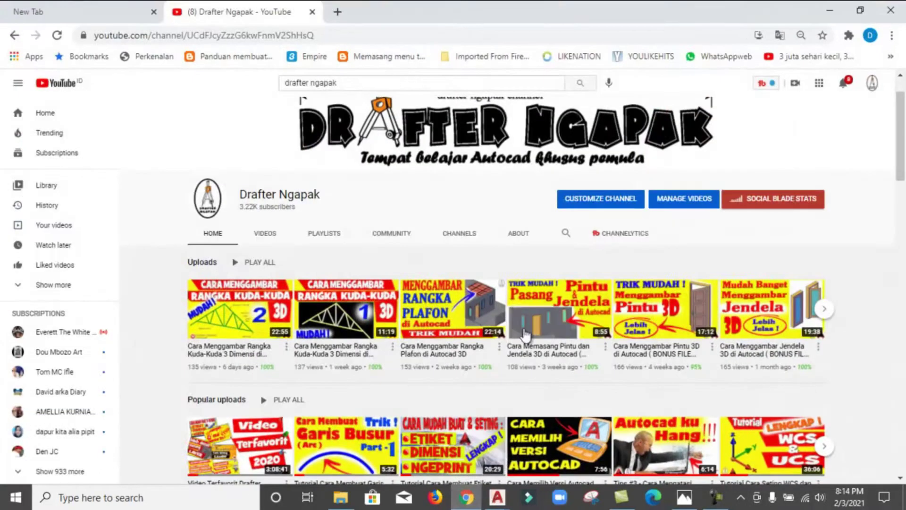
click(823, 309)
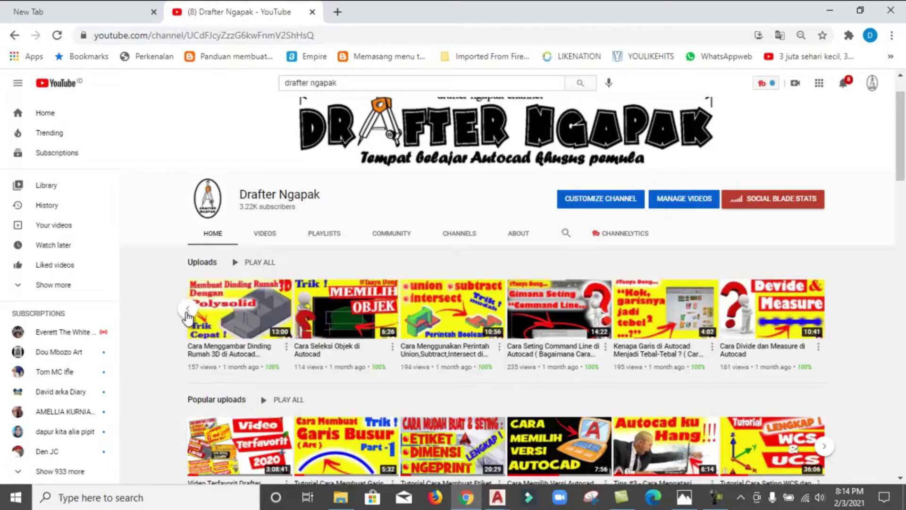
click(187, 312)
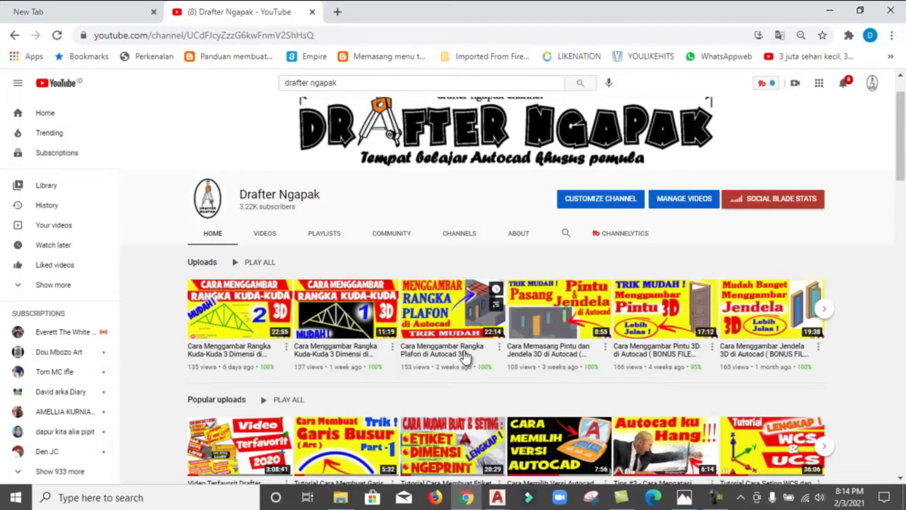
mouse_move(484, 366)
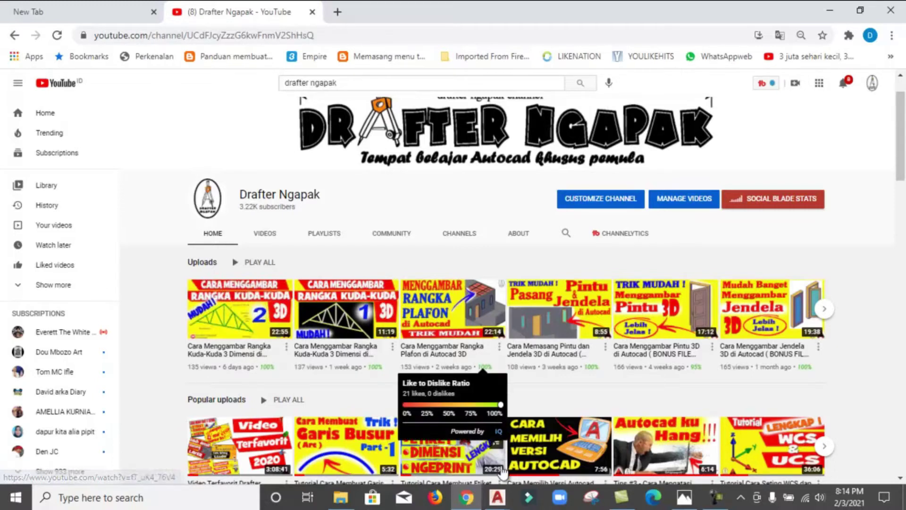
click(496, 496)
click(472, 449)
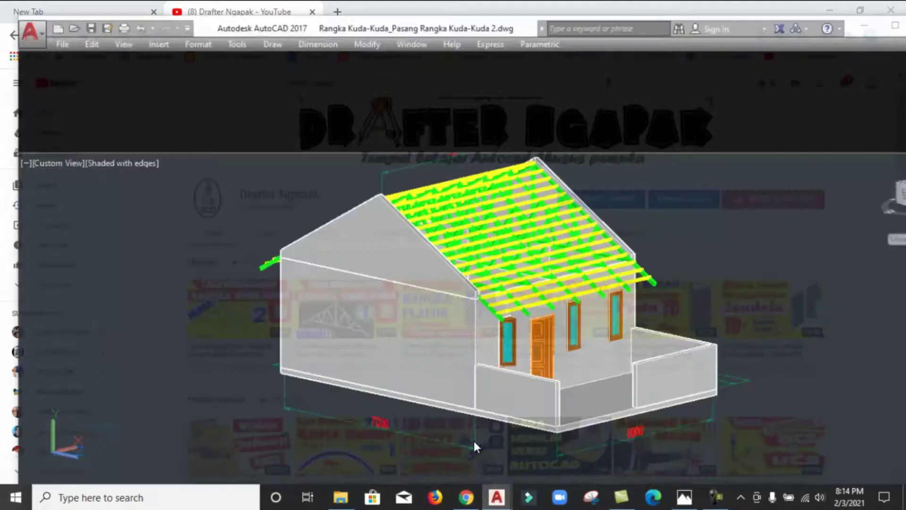
Step: Maximize AutoCAD, pan the house aside and switch to the single-truss drawing
click(855, 11)
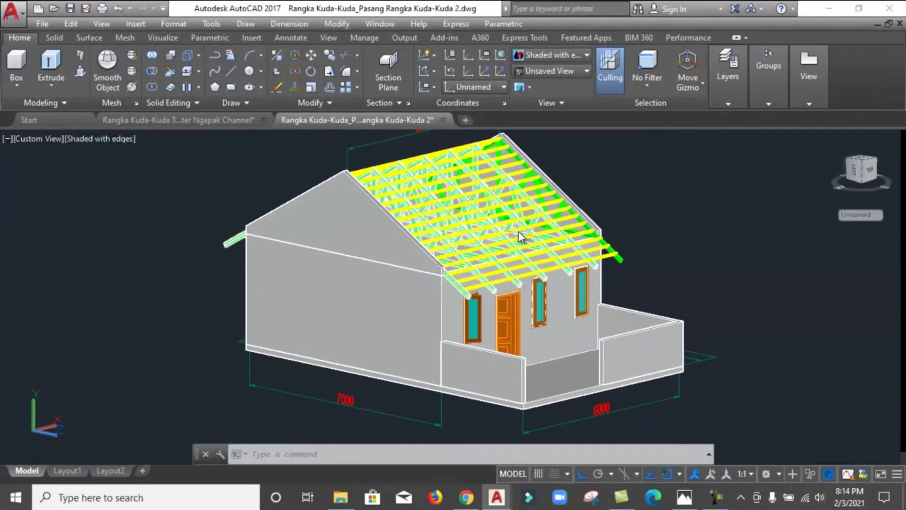
middle_drag(519, 235, 412, 255)
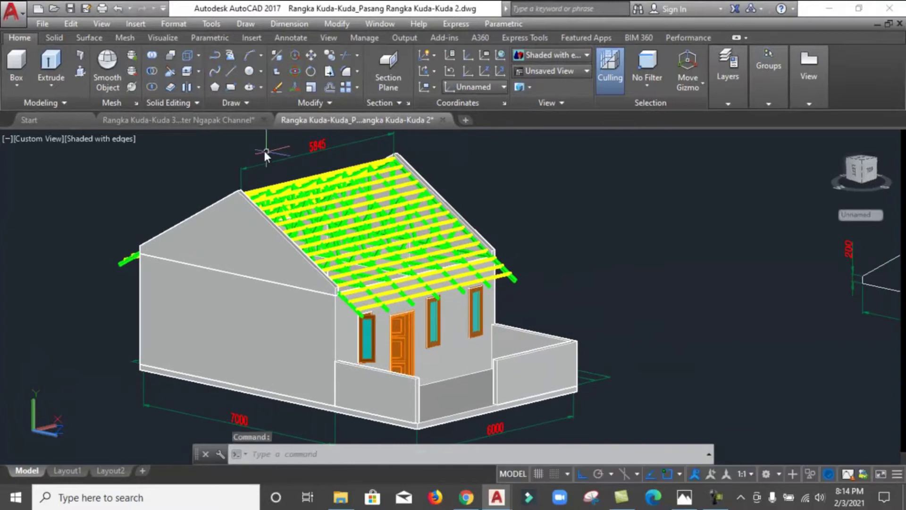
click(224, 118)
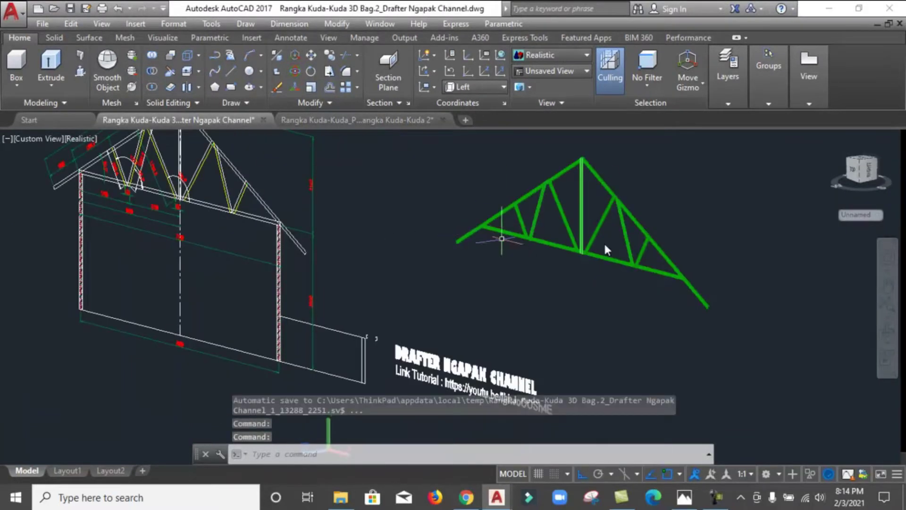
scroll(640, 209, up, 2)
Step: Select the lone truss, orbit around it, exit orbit and return to the Pasang drawing
click(767, 366)
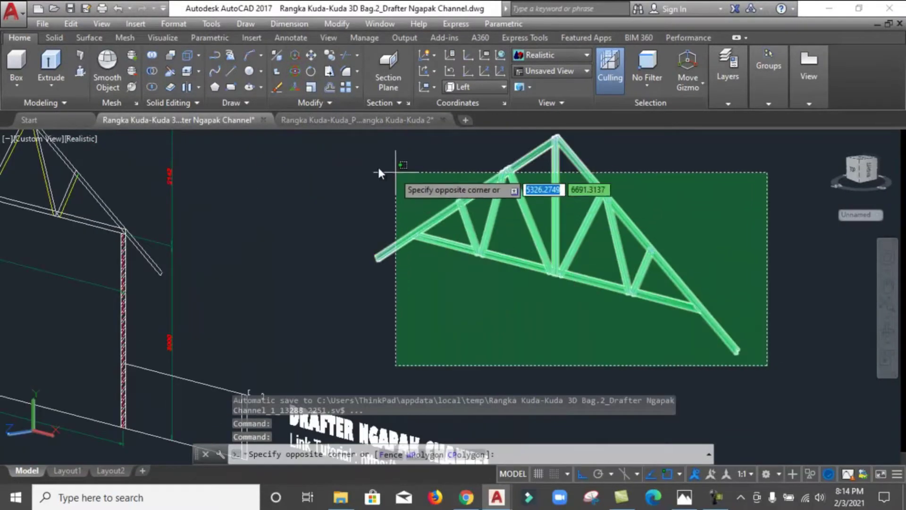
click(369, 156)
click(888, 333)
scroll(604, 229, up, 3)
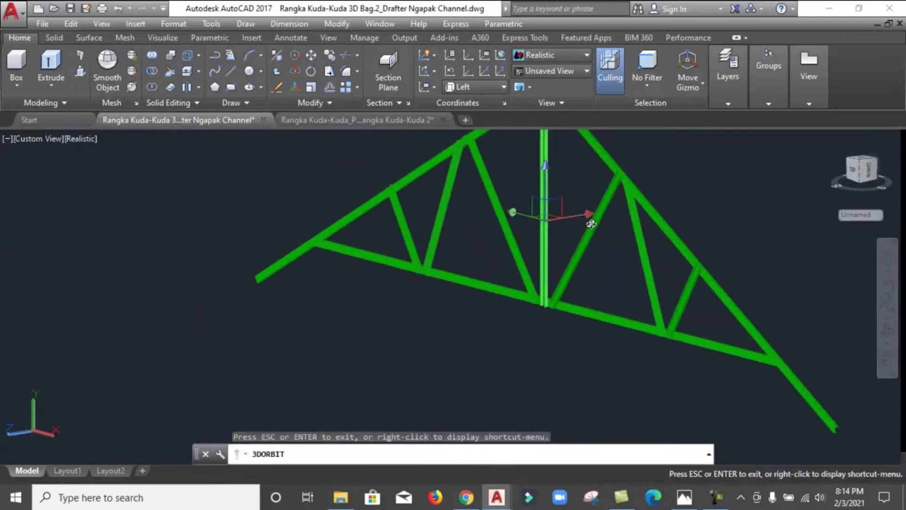
scroll(605, 228, up, 2)
mouse_move(604, 229)
mouse_down()
mouse_move(576, 218)
mouse_move(475, 246)
mouse_move(522, 316)
mouse_move(481, 273)
mouse_move(465, 272)
mouse_move(595, 267)
mouse_move(588, 281)
mouse_move(494, 250)
mouse_up()
scroll(476, 246, down, 2)
right_click(494, 251)
click(531, 243)
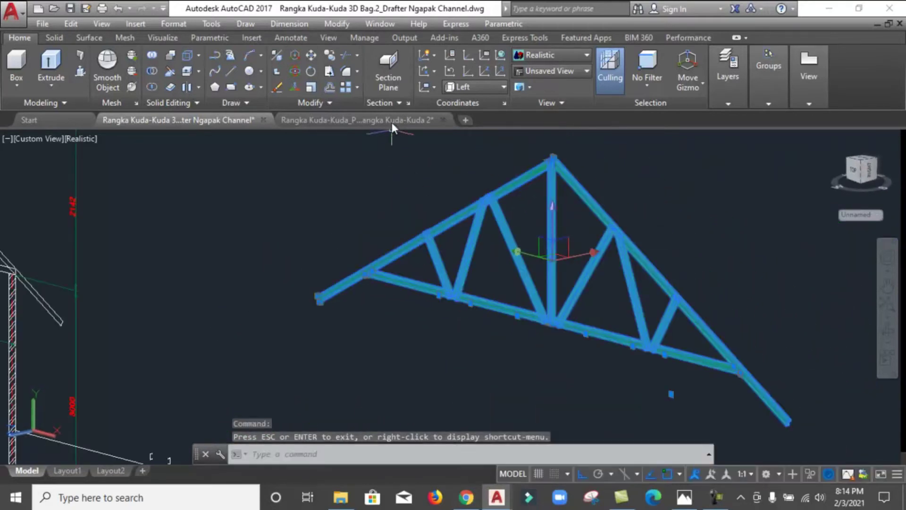
click(392, 121)
scroll(480, 250, up, 1)
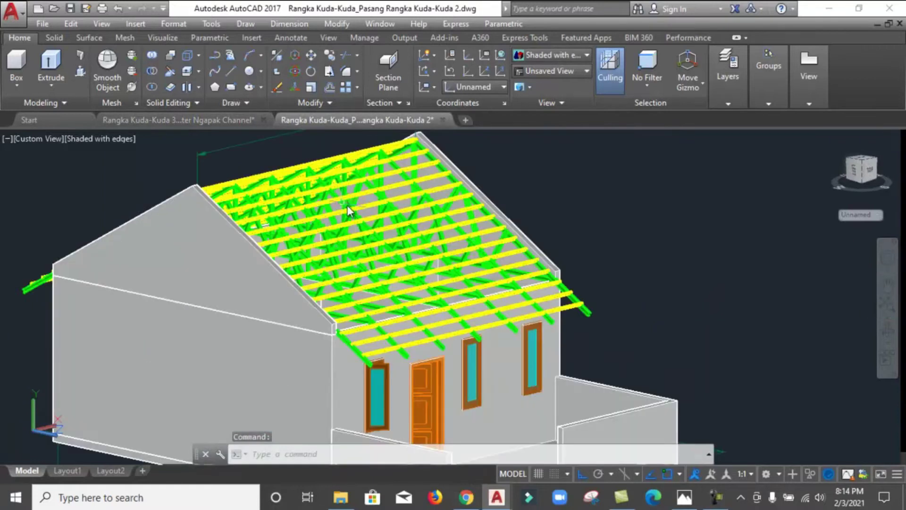
Step: Select the whole house and orbit it to view both roof sides, then exit orbit
scroll(480, 250, down, 1)
click(653, 441)
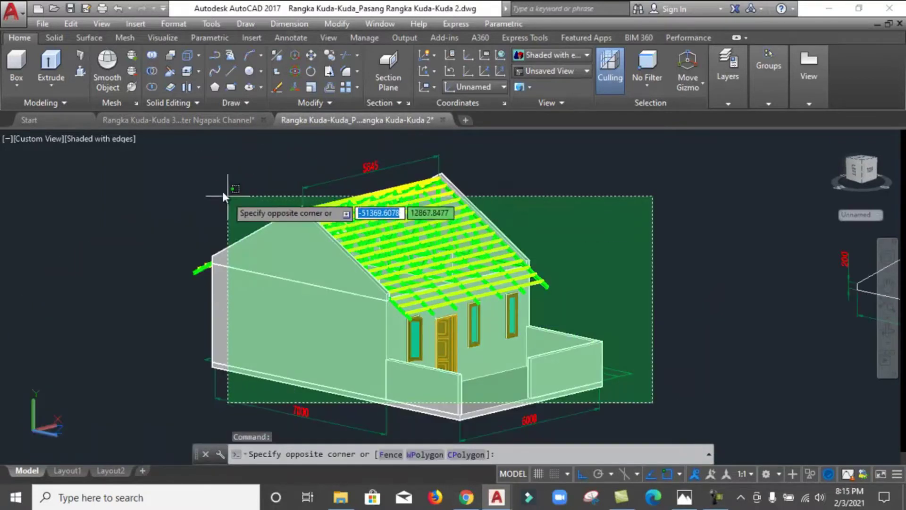
click(172, 153)
click(888, 332)
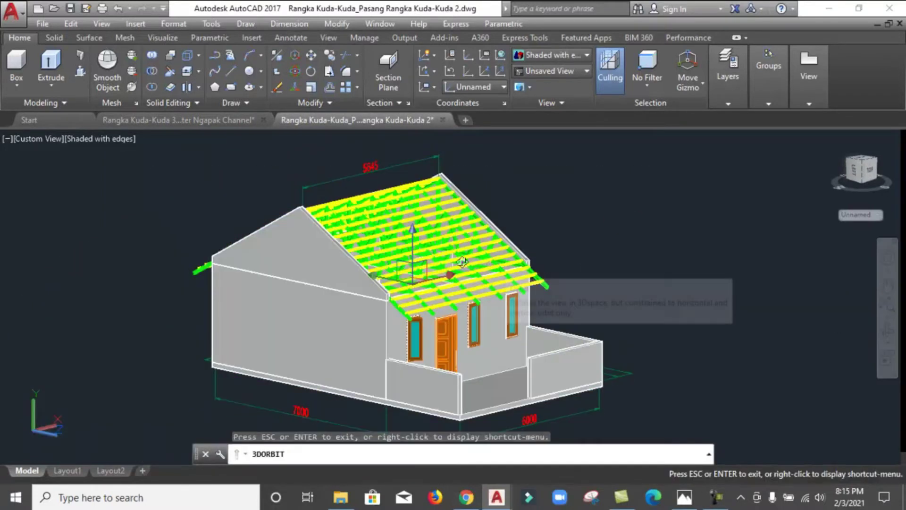
scroll(437, 298, up, 3)
scroll(437, 298, up, 3)
drag(437, 298, 312, 290)
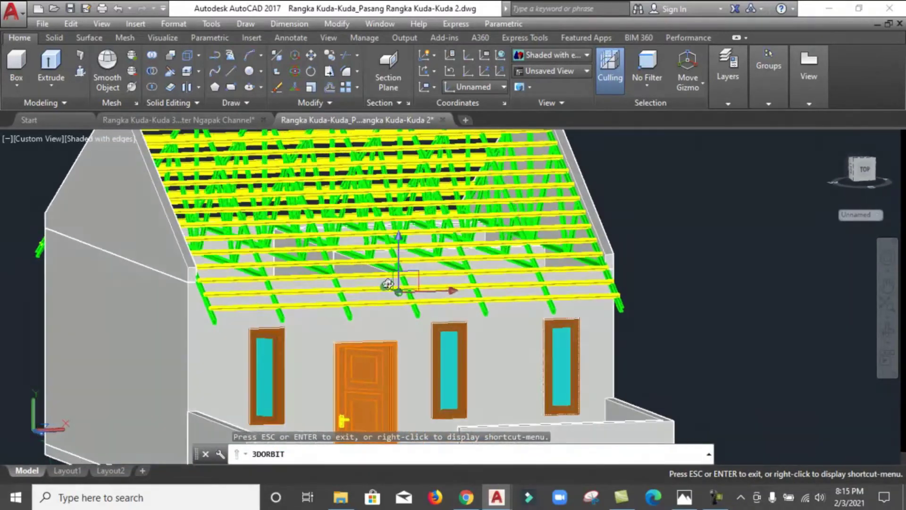
scroll(312, 290, down, 2)
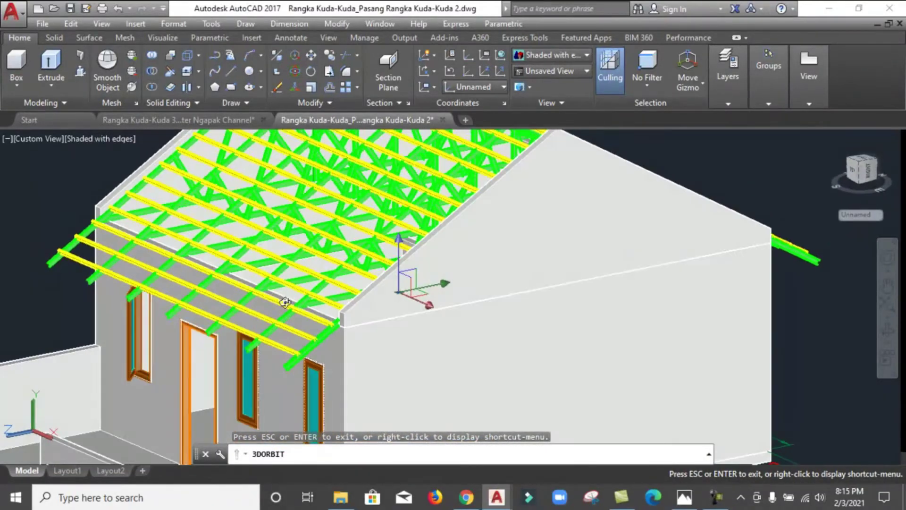
scroll(283, 293, down, 3)
scroll(251, 292, down, 2)
mouse_move(251, 292)
mouse_down()
mouse_move(394, 262)
mouse_move(330, 236)
mouse_up()
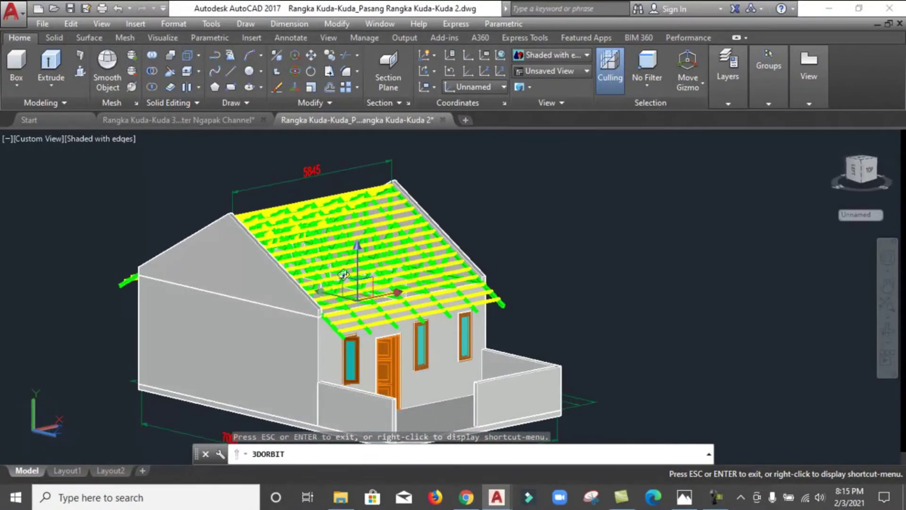
scroll(331, 236, up, 3)
right_click(316, 231)
click(338, 238)
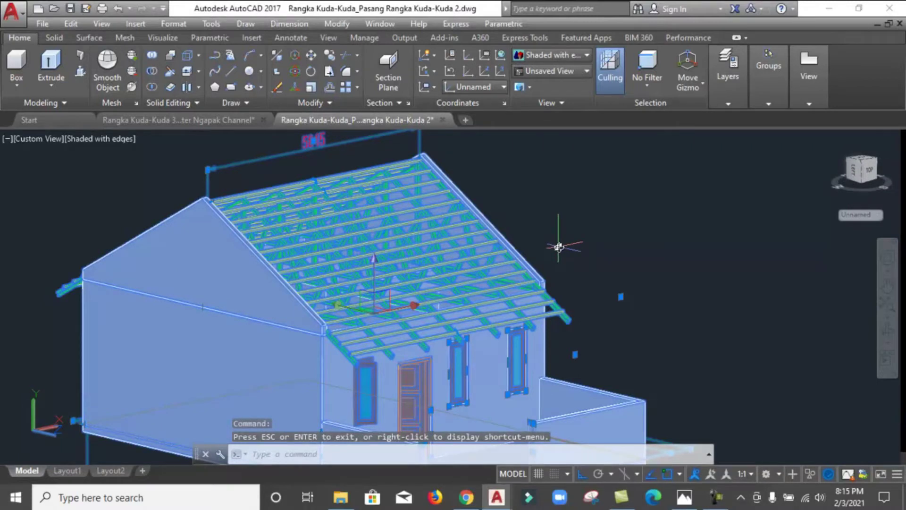
Step: Clear the selection, orbit the house to a slightly different angle, and exit orbit
key(Escape)
shift+middle_drag(542, 220, 429, 259)
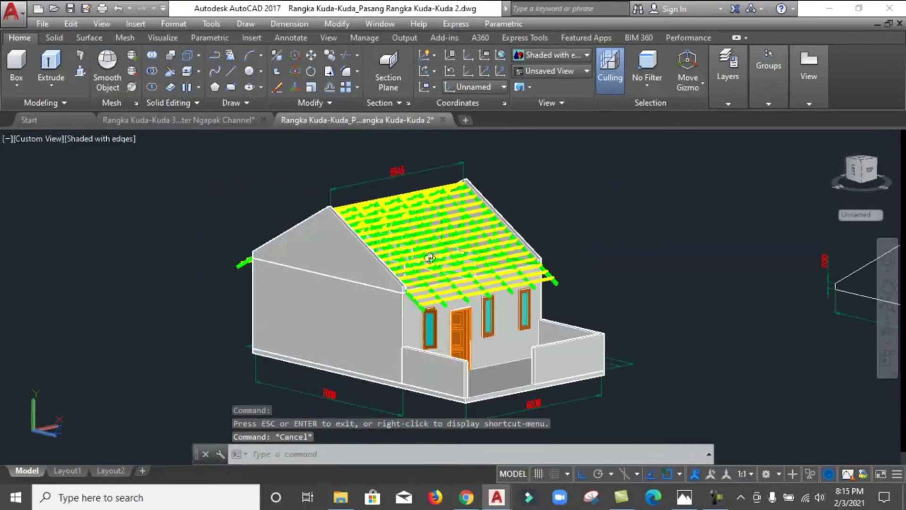
mouse_move(690, 313)
shift+middle_down()
mouse_move(429, 289)
mouse_move(459, 300)
mouse_move(458, 274)
mouse_move(438, 302)
mouse_move(472, 283)
shift+middle_up()
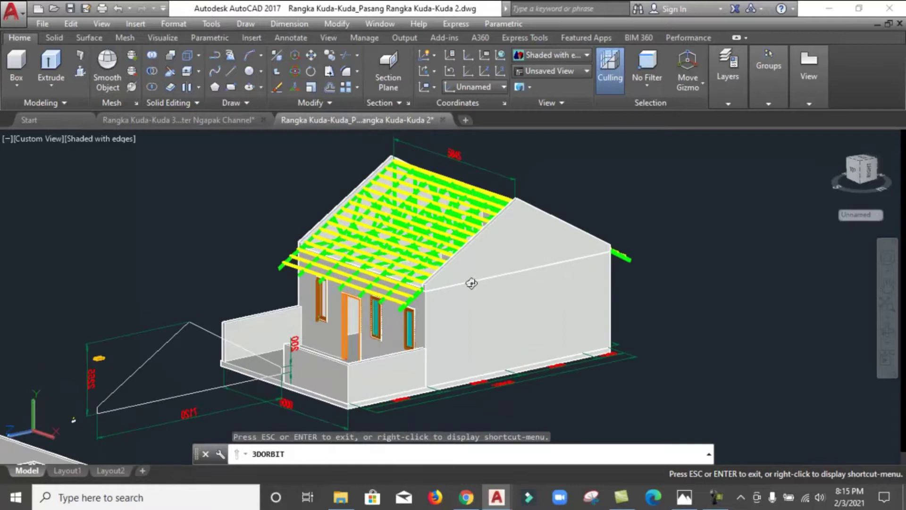
right_click(467, 279)
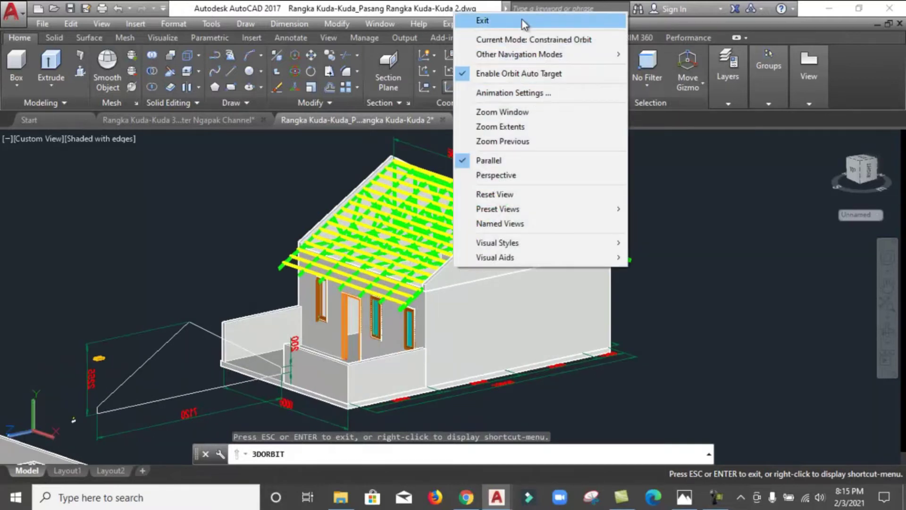
click(522, 19)
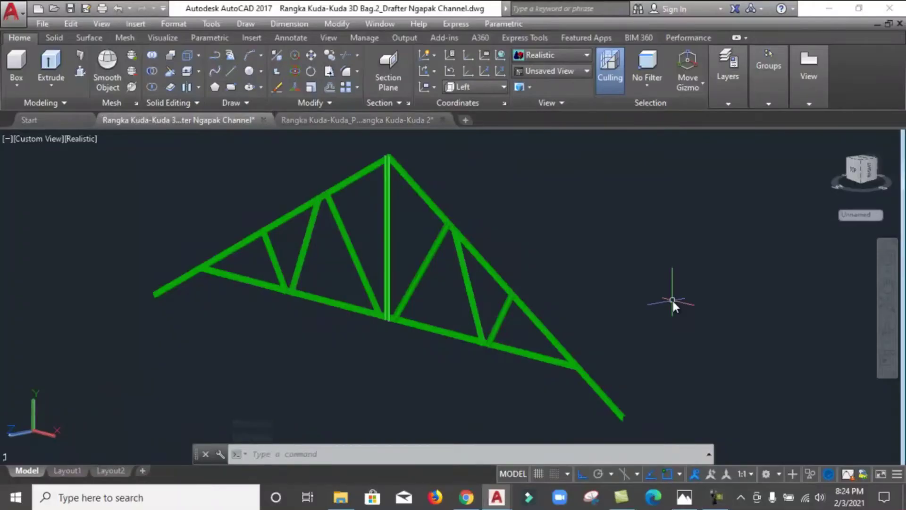
scroll(693, 309, down, 2)
scroll(697, 315, down, 2)
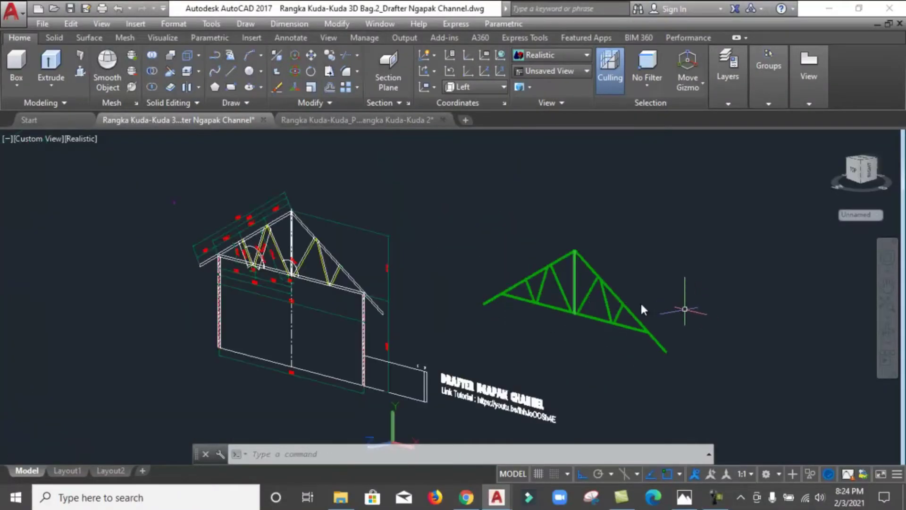
scroll(453, 283, up, 2)
middle_drag(463, 285, 486, 277)
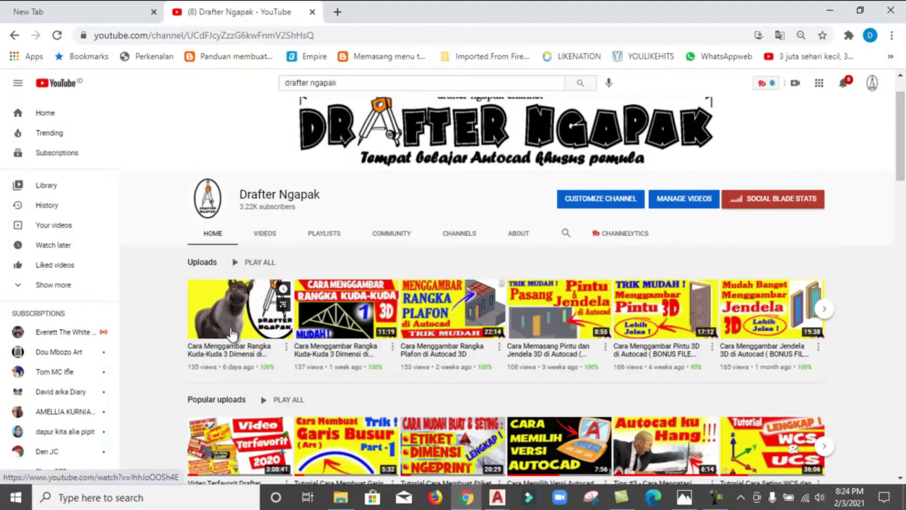
click(830, 10)
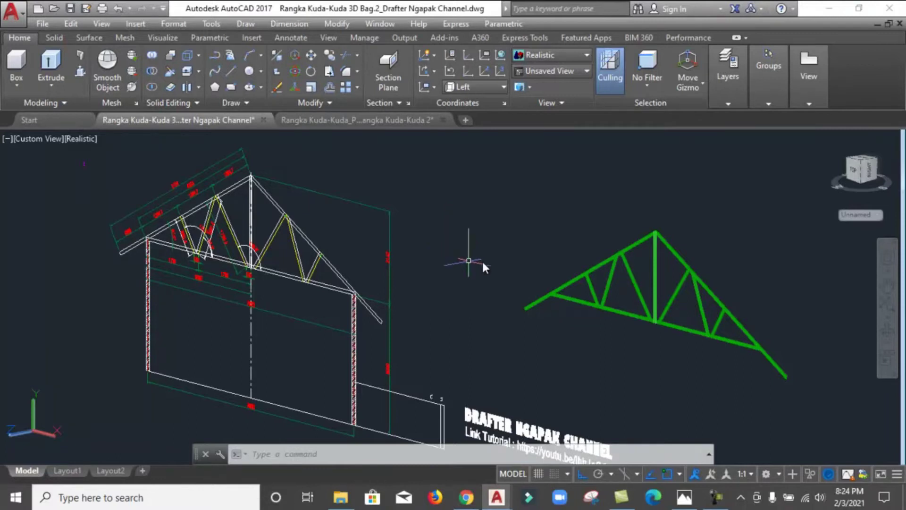
Step: Set the truss drawing to the Left view and pan toward the green truss
scroll(774, 322, up, 2)
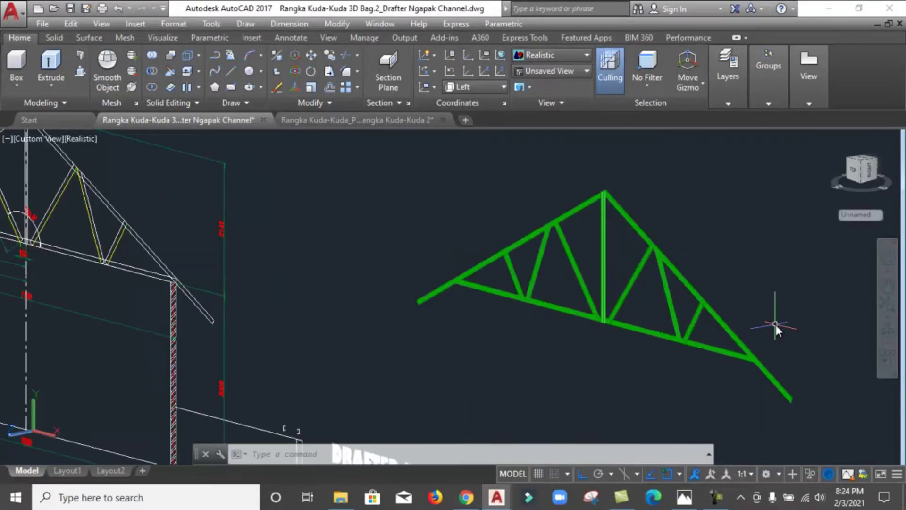
scroll(775, 321, up, 1)
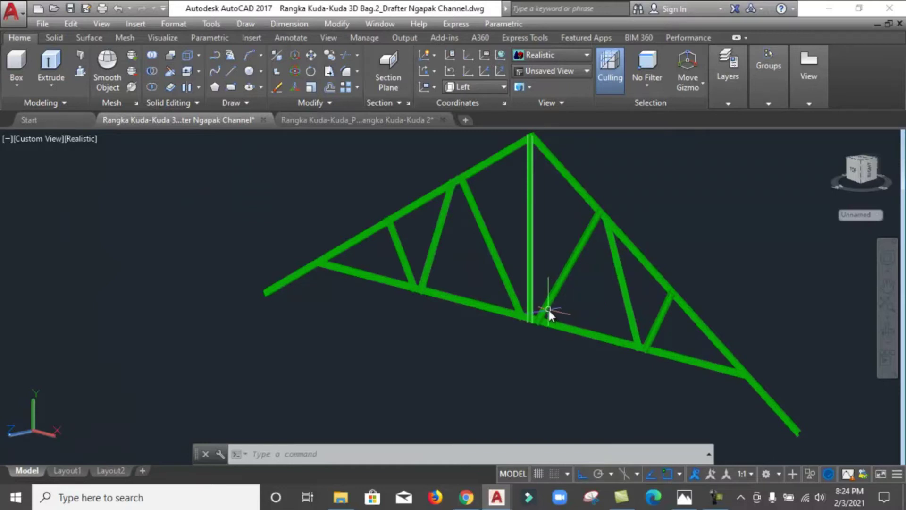
scroll(558, 311, down, 2)
scroll(558, 311, up, 2)
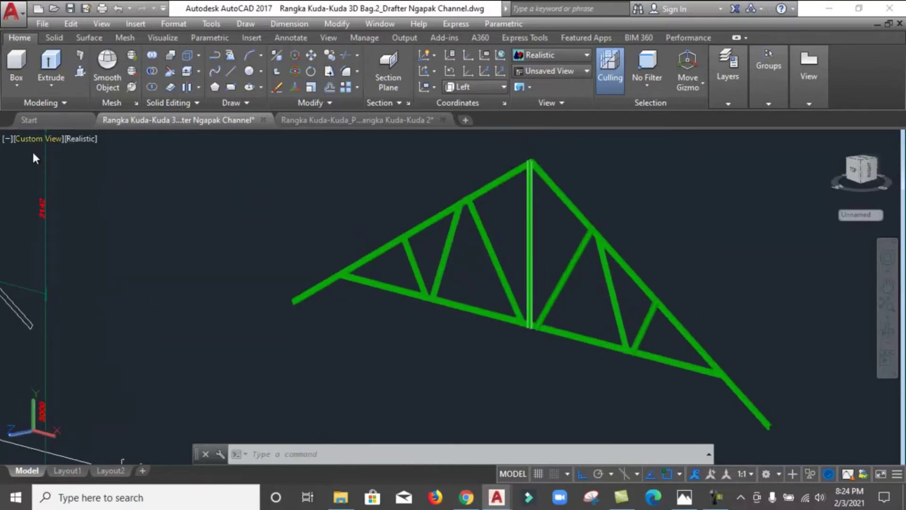
click(25, 140)
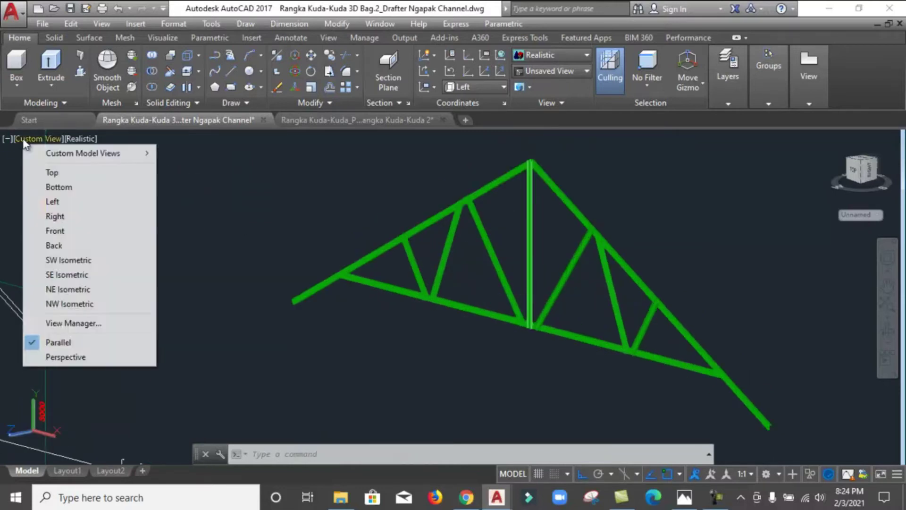
click(59, 201)
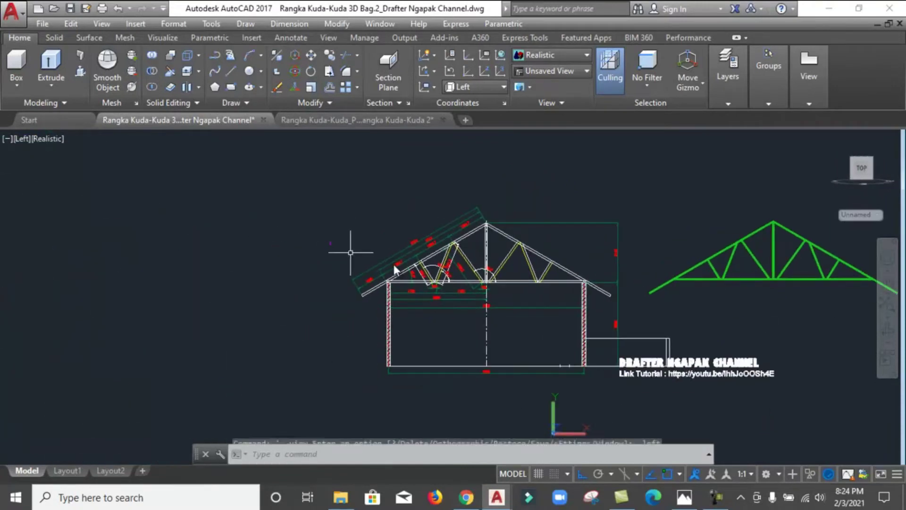
middle_drag(735, 272, 556, 279)
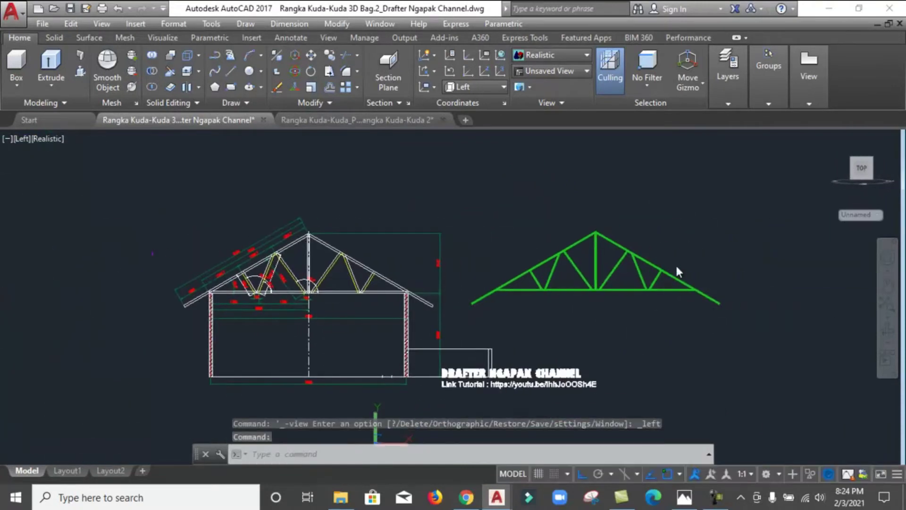
Step: Copy the green truss's 11 objects to the clipboard and switch to the house drawing
scroll(676, 265, up, 3)
click(766, 347)
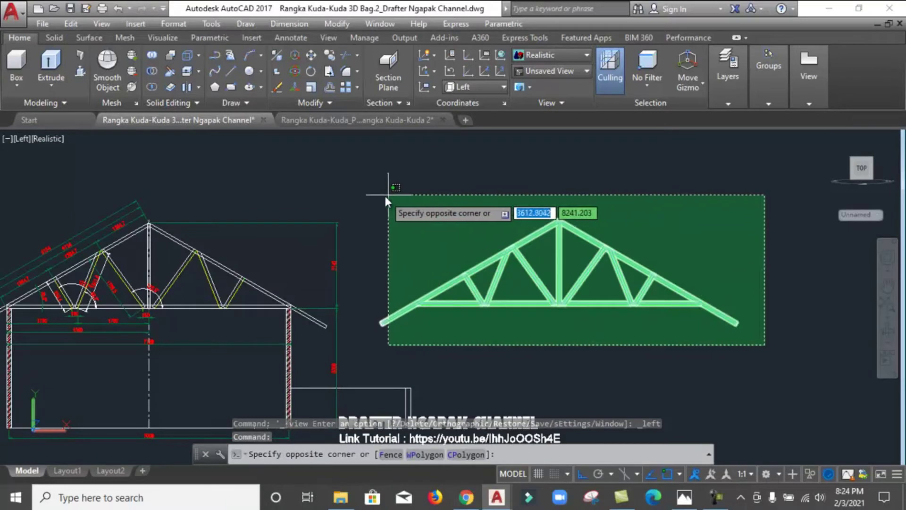
click(382, 196)
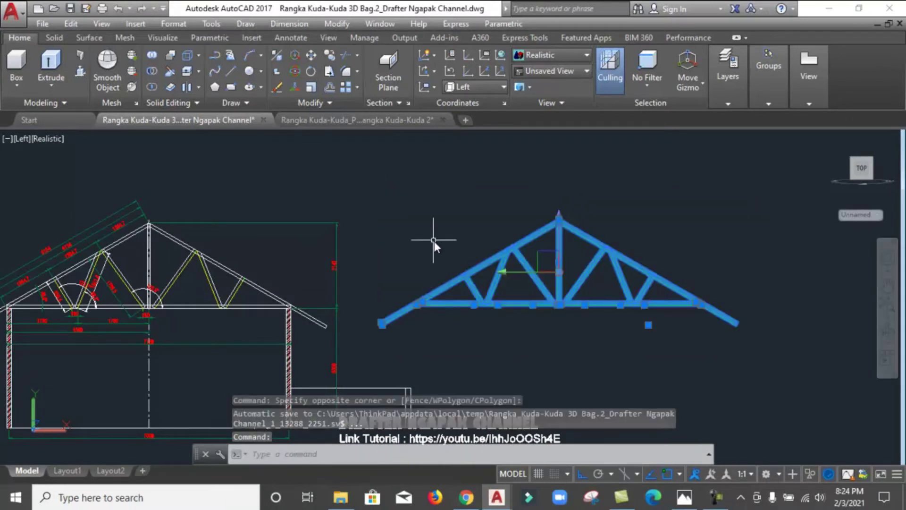
key(ctrl+c)
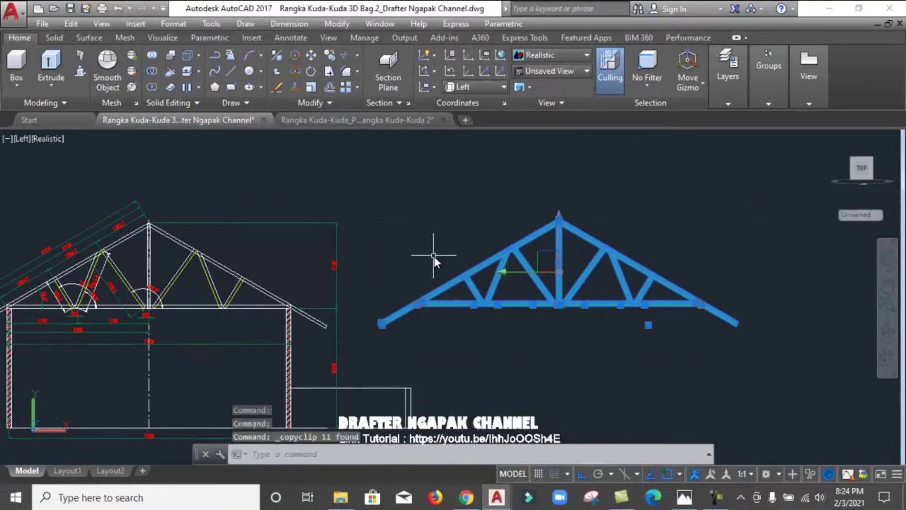
key(Escape)
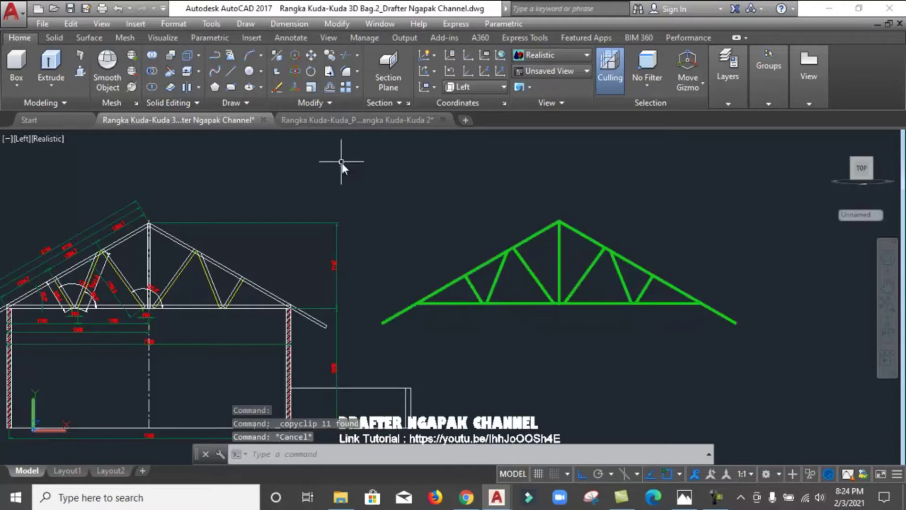
click(368, 121)
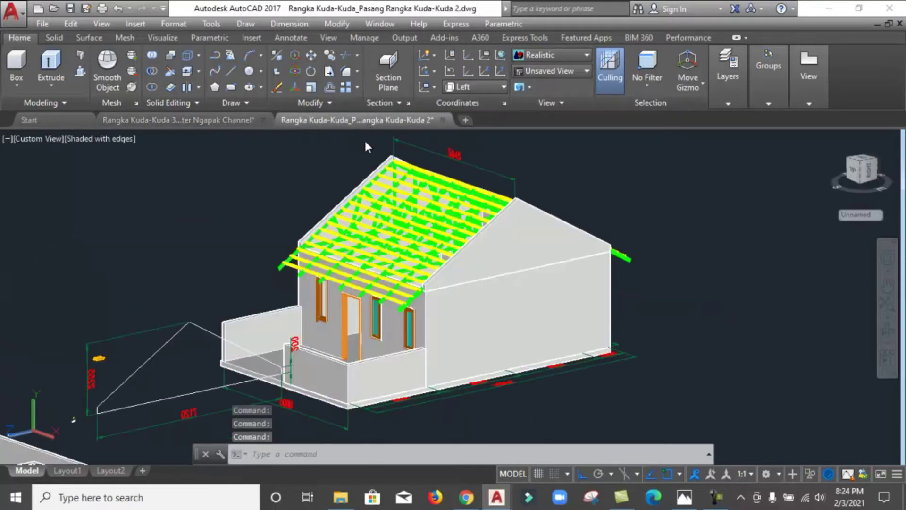
Step: Orbit the house drawing, then set it to the Left view and zoom in
scroll(338, 258, down, 4)
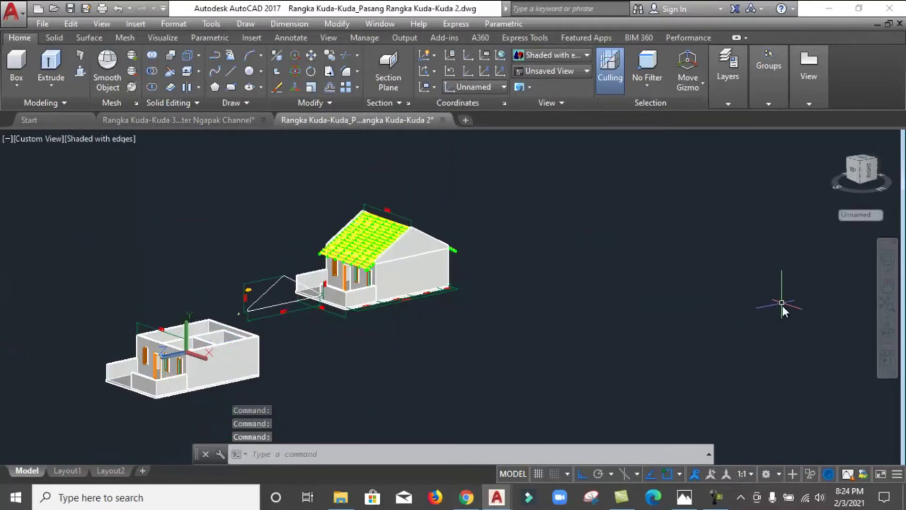
mouse_move(685, 340)
shift+middle_down()
mouse_move(236, 360)
mouse_move(396, 352)
mouse_move(559, 255)
mouse_move(334, 257)
mouse_move(623, 253)
mouse_move(413, 221)
shift+middle_up()
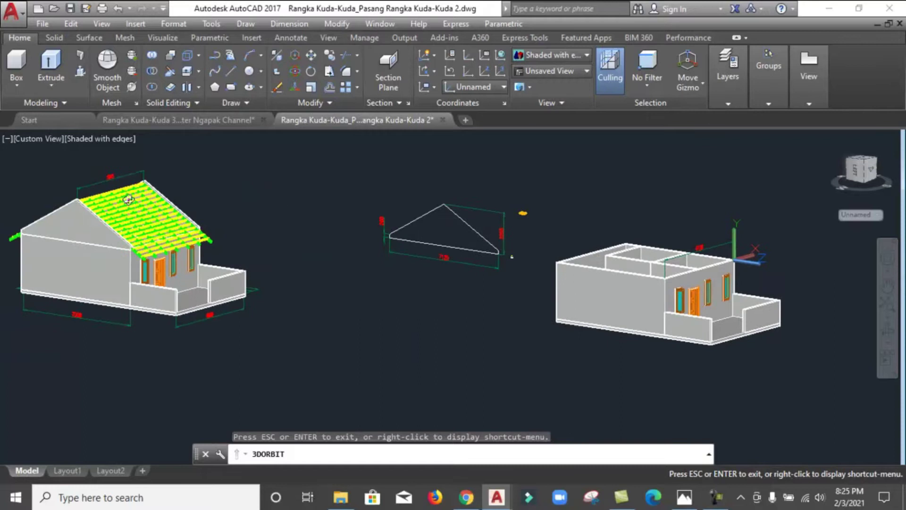
key(Escape)
key(Escape)
click(25, 138)
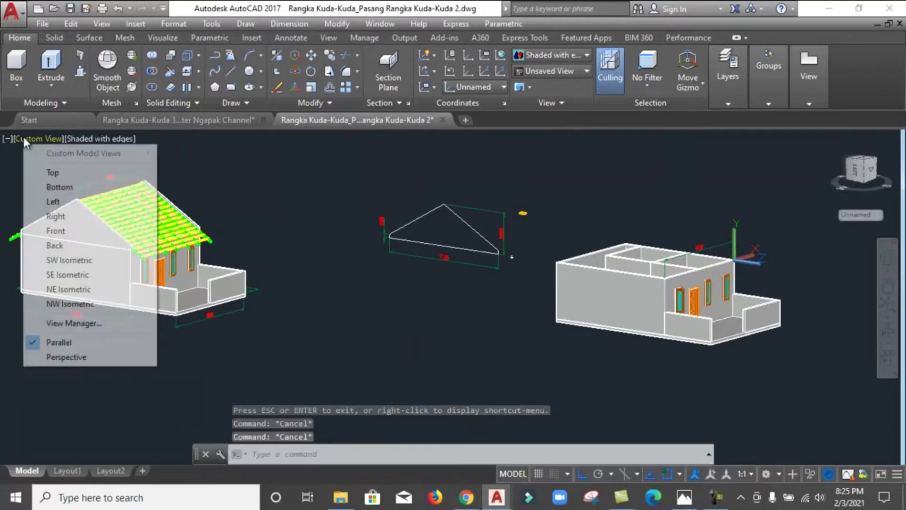
click(54, 202)
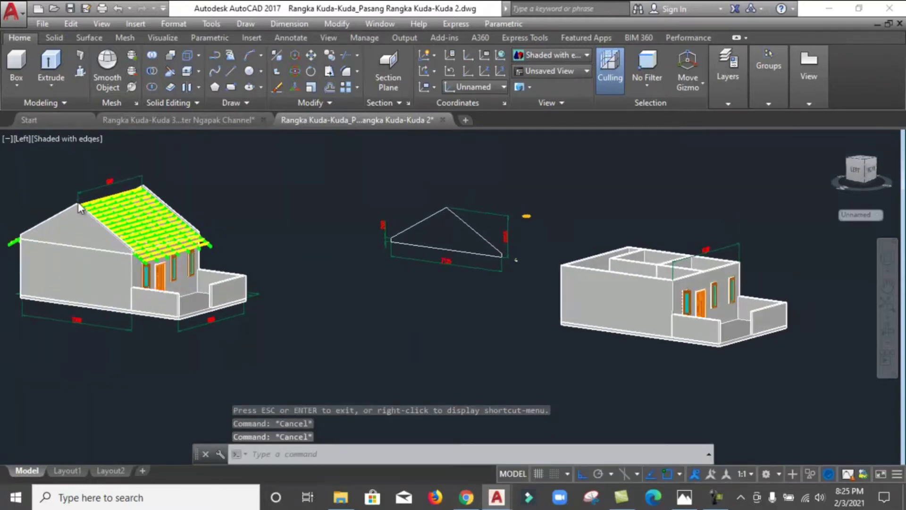
scroll(755, 363, up, 3)
scroll(593, 324, down, 2)
scroll(597, 314, up, 2)
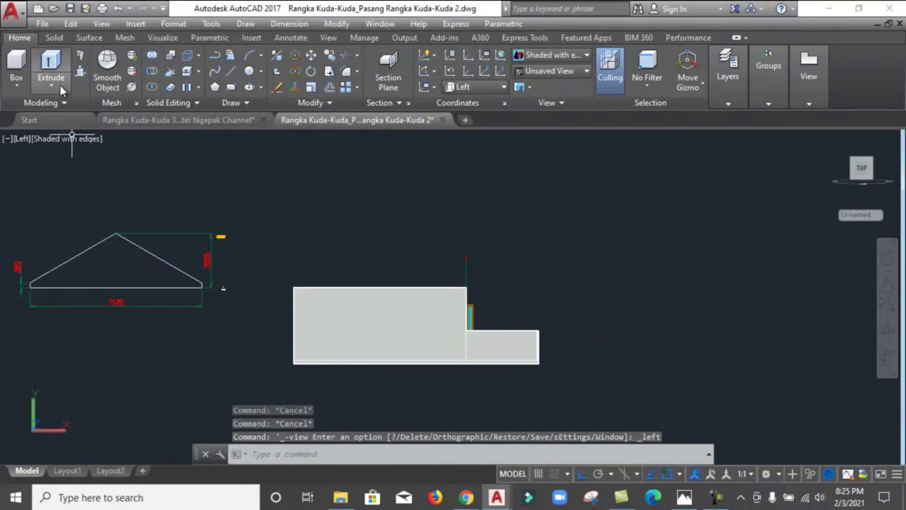
click(73, 26)
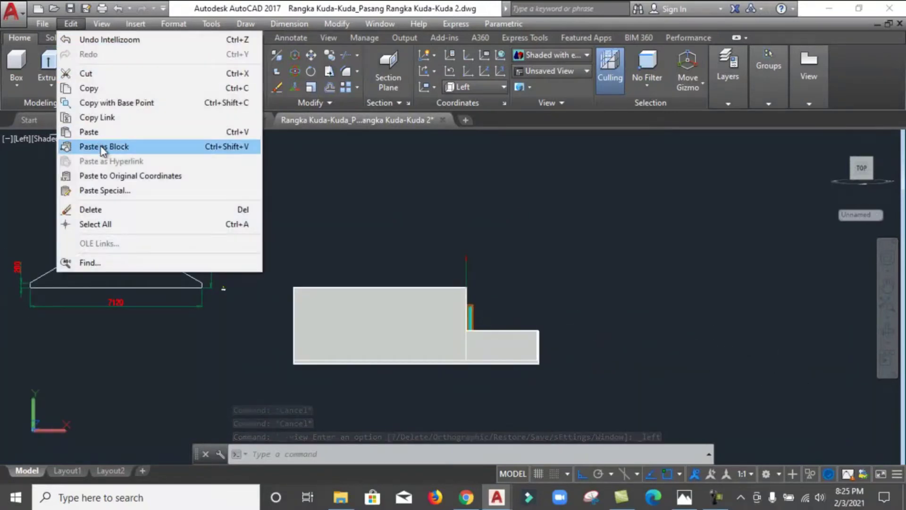
Step: Paste the copied truss as a block to the right of the building, then deselect it
click(103, 150)
scroll(493, 283, down, 2)
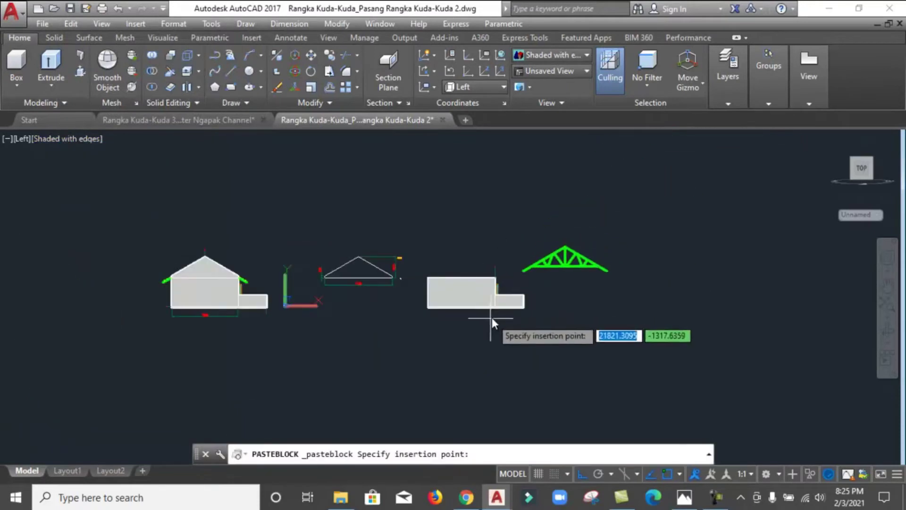
click(543, 262)
scroll(557, 264, up, 3)
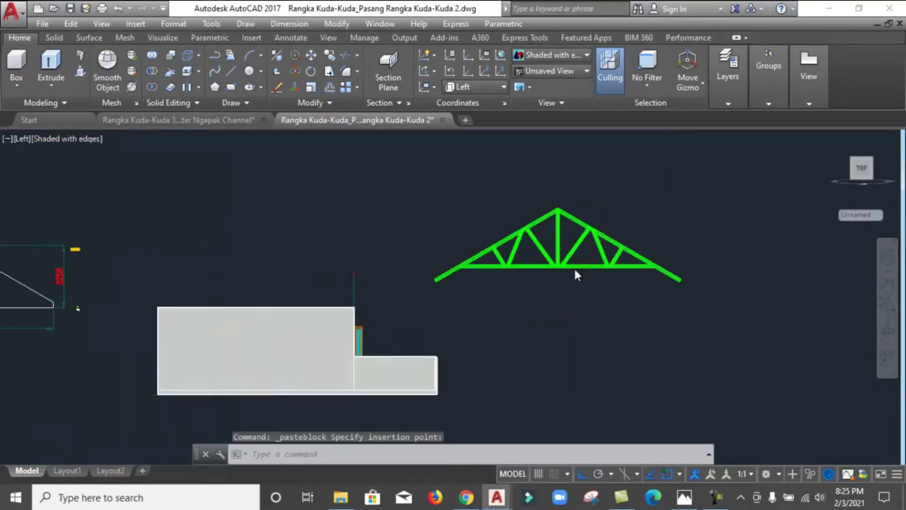
scroll(573, 267, up, 1)
click(590, 266)
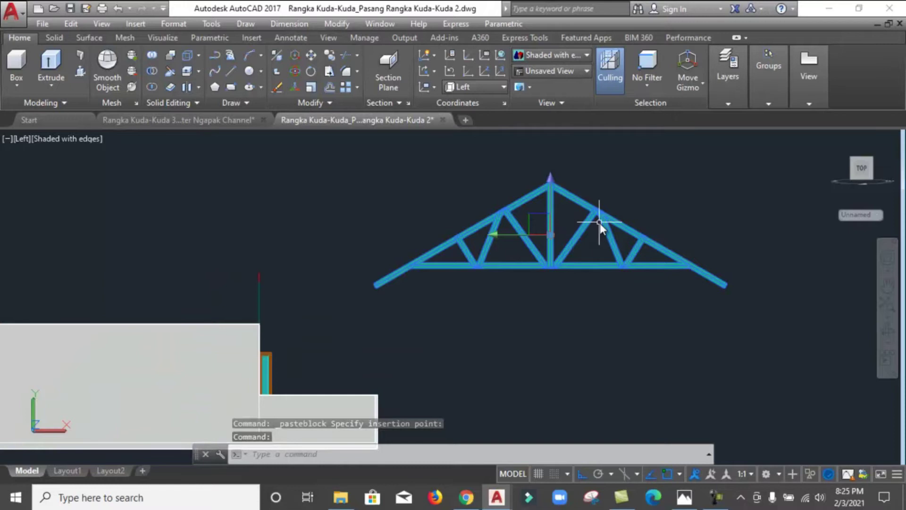
scroll(564, 255, up, 2)
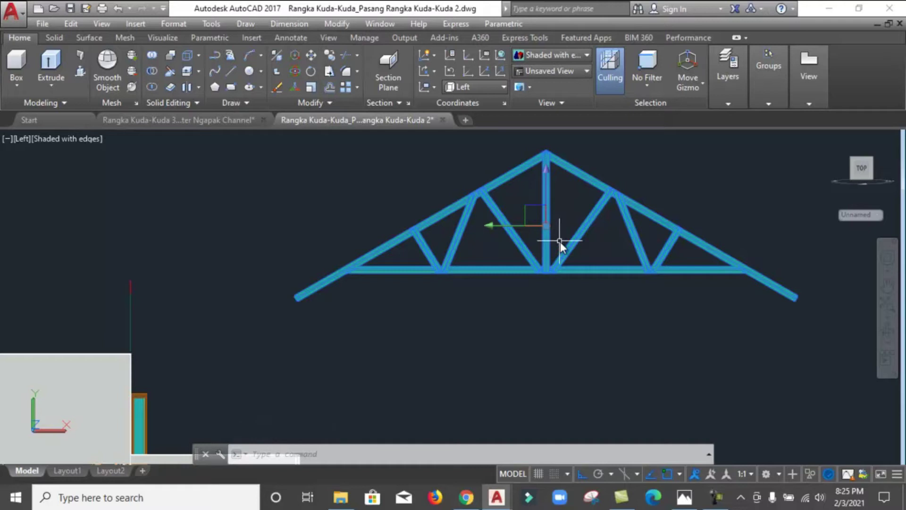
scroll(524, 231, down, 3)
scroll(469, 299, up, 2)
key(Escape)
scroll(477, 252, down, 2)
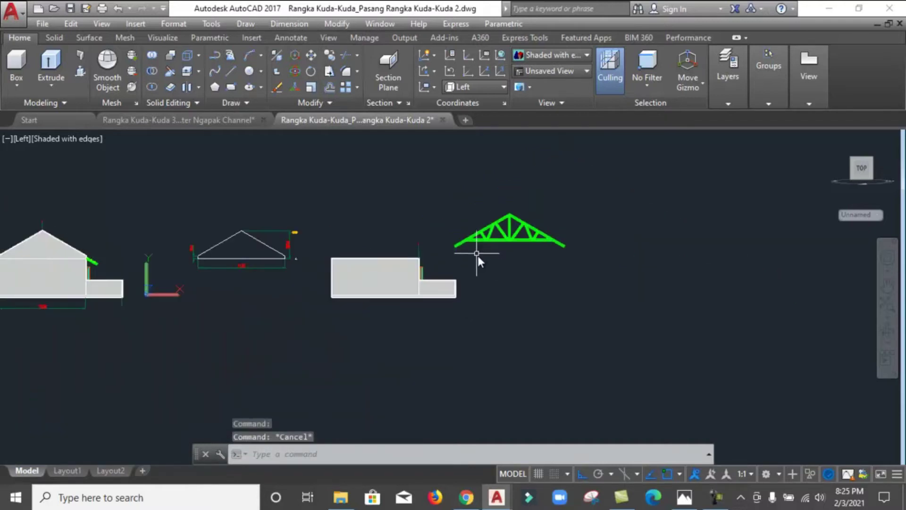
click(23, 141)
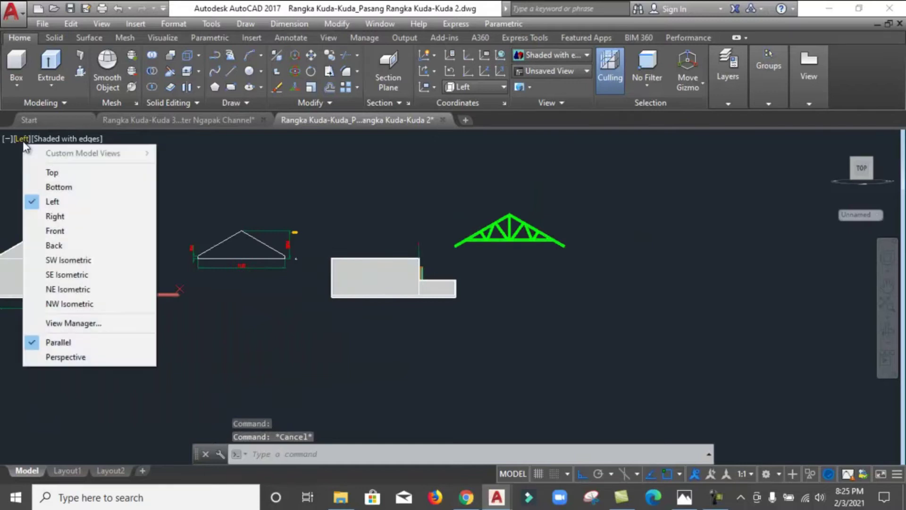
Step: Switch from SW isometric to the Left view and zoom onto the green truss
click(62, 260)
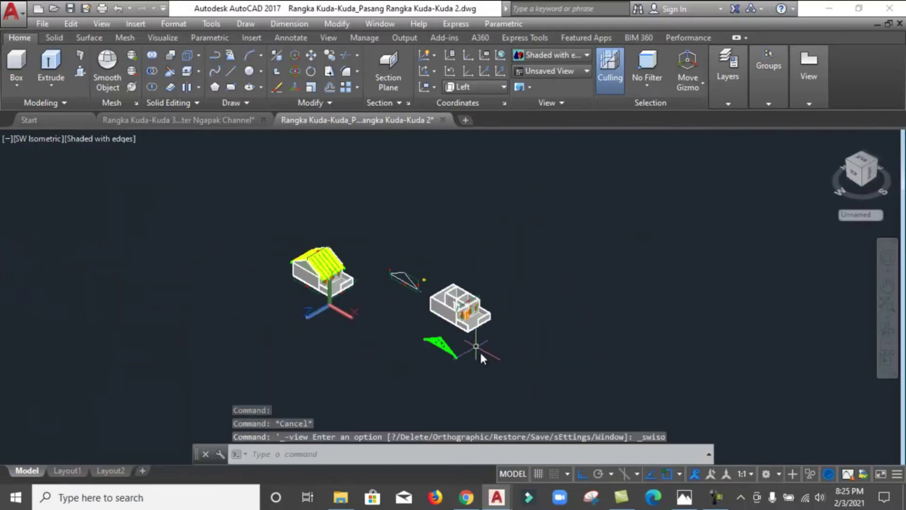
scroll(462, 342, up, 3)
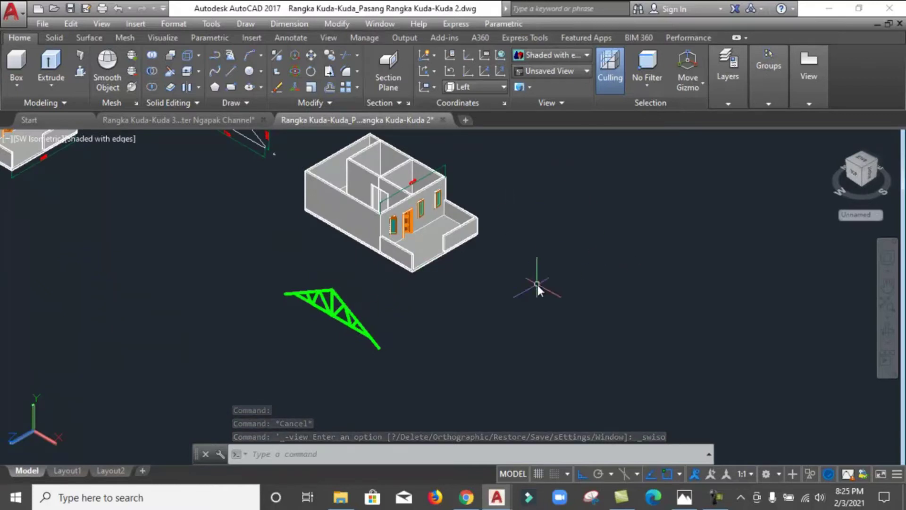
click(27, 136)
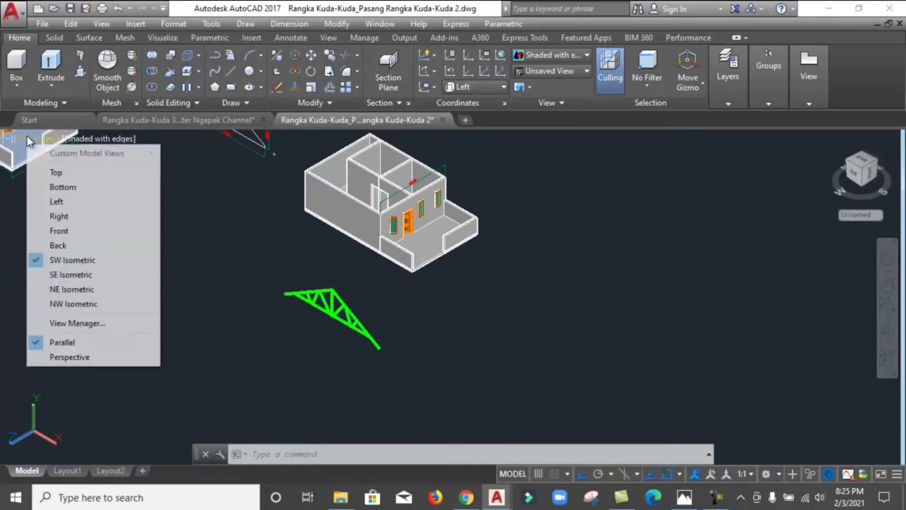
click(75, 202)
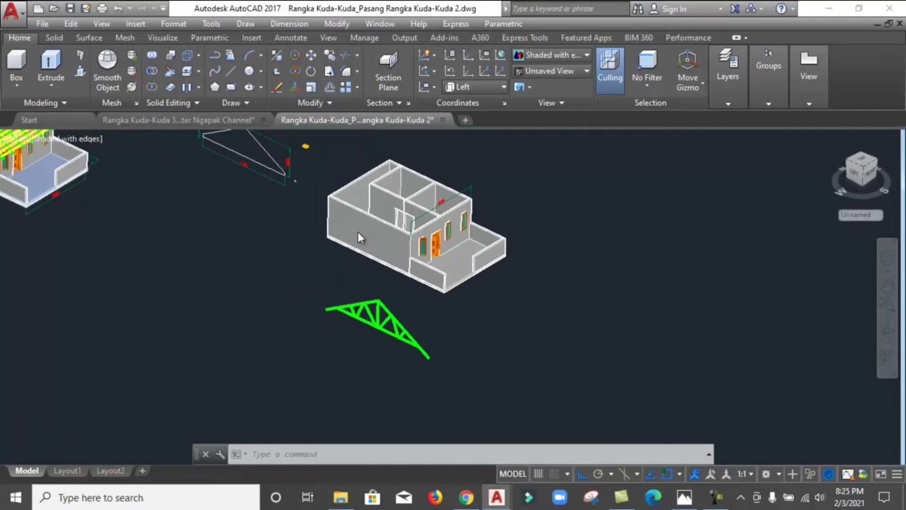
scroll(614, 297, up, 2)
scroll(568, 265, up, 3)
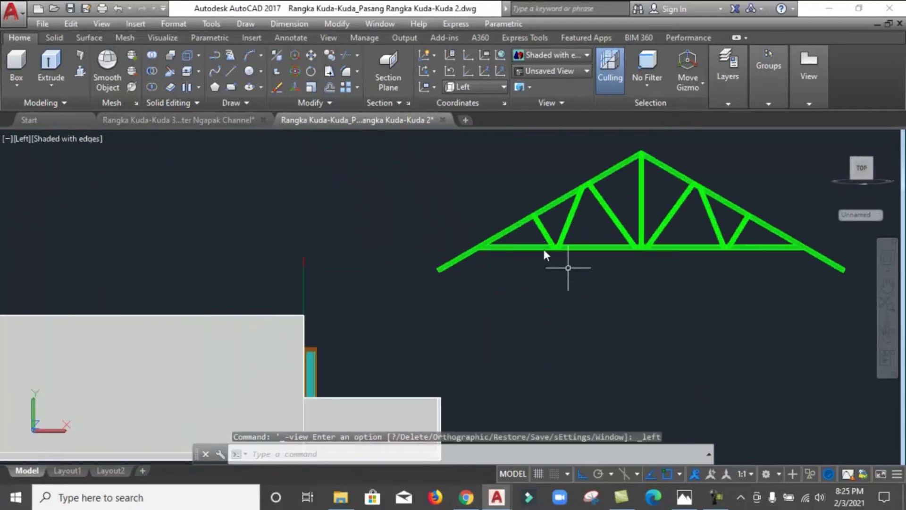
scroll(486, 251, down, 2)
scroll(486, 250, up, 3)
Step: Set the visual style to 2D Wireframe
click(81, 137)
click(182, 171)
middle_drag(542, 243, 543, 238)
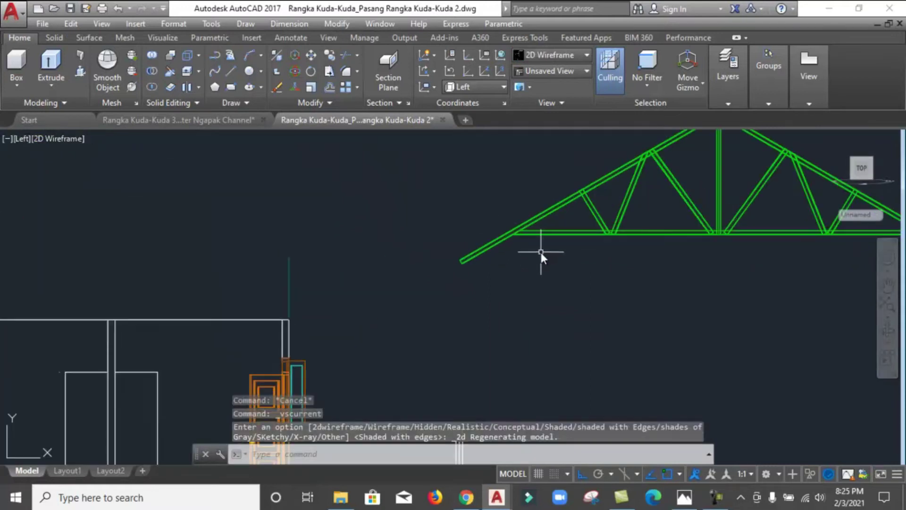
Step: Start MOVE on the window-selected truss, using its heel as the base point
text(m)
key(Return)
click(561, 249)
click(546, 233)
scroll(538, 238, up, 5)
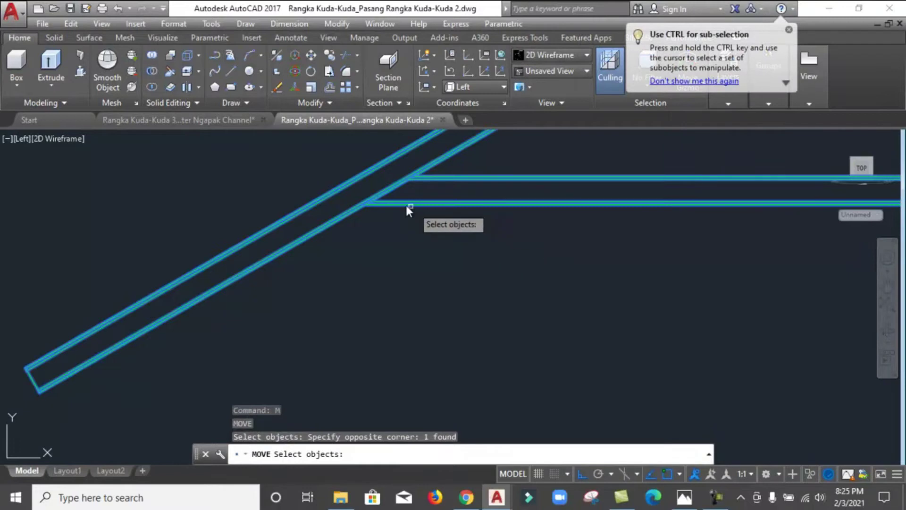
scroll(405, 205, up, 1)
key(Return)
click(357, 245)
Step: Drop the truss onto the wall's top corner and recentre the house in view
scroll(638, 212, down, 5)
scroll(520, 227, down, 2)
scroll(503, 236, up, 3)
scroll(482, 276, up, 2)
scroll(646, 298, down, 2)
scroll(646, 307, up, 3)
click(633, 332)
scroll(515, 322, down, 3)
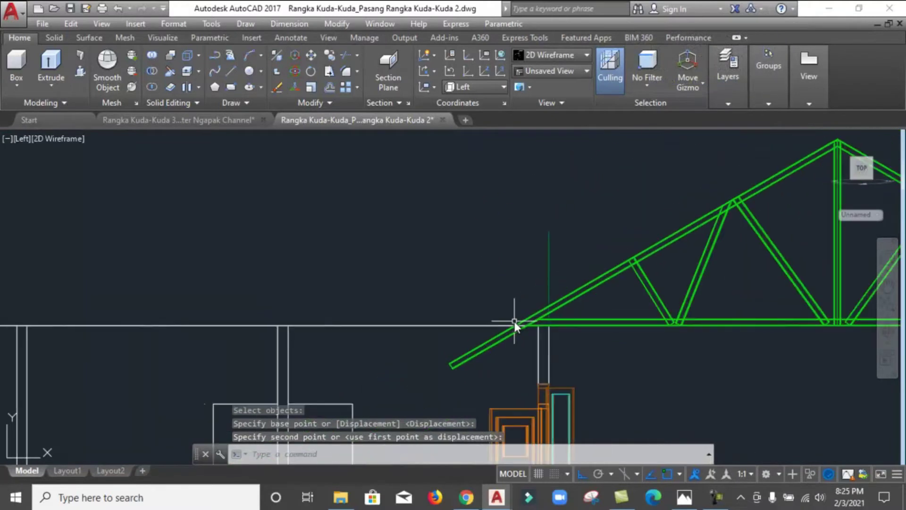
scroll(467, 322, down, 2)
scroll(439, 312, up, 2)
scroll(394, 316, up, 1)
scroll(409, 302, down, 1)
middle_drag(427, 316, 408, 325)
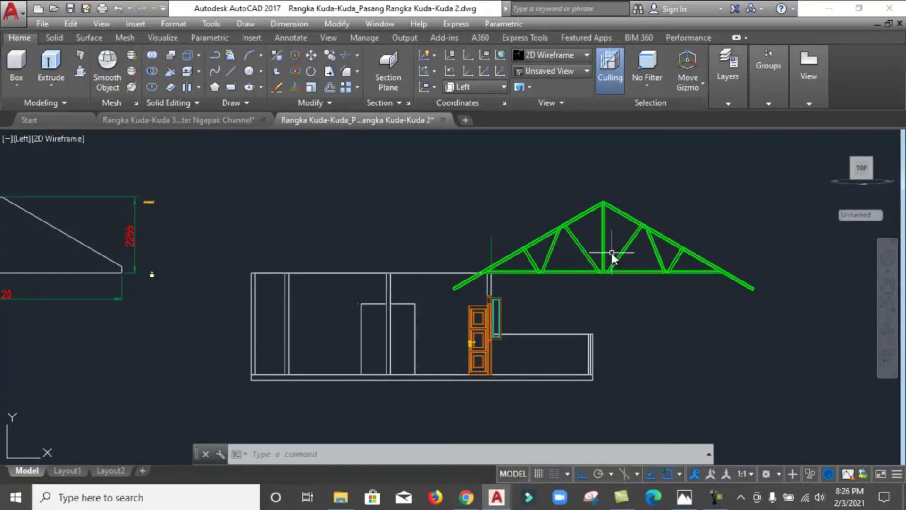
scroll(339, 262, up, 2)
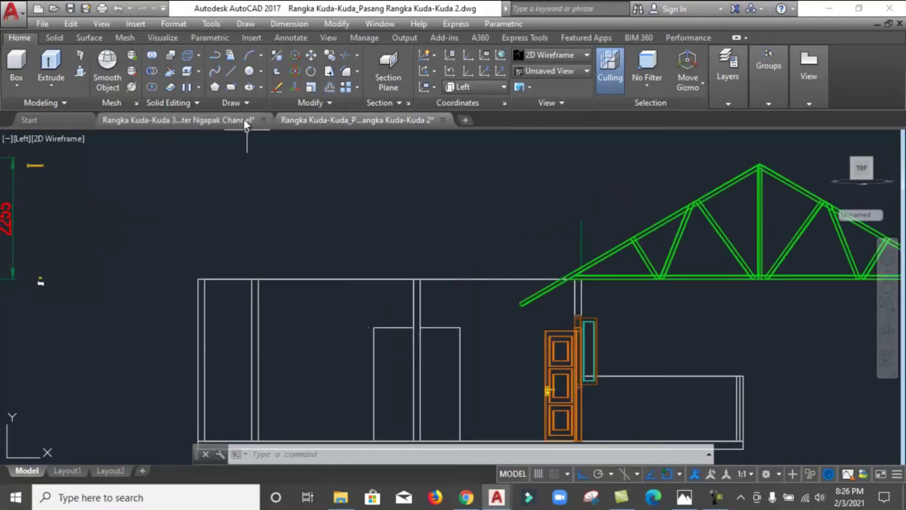
Step: Add a 7120 linear dimension across the house's top span, placed above the house
click(290, 38)
click(256, 86)
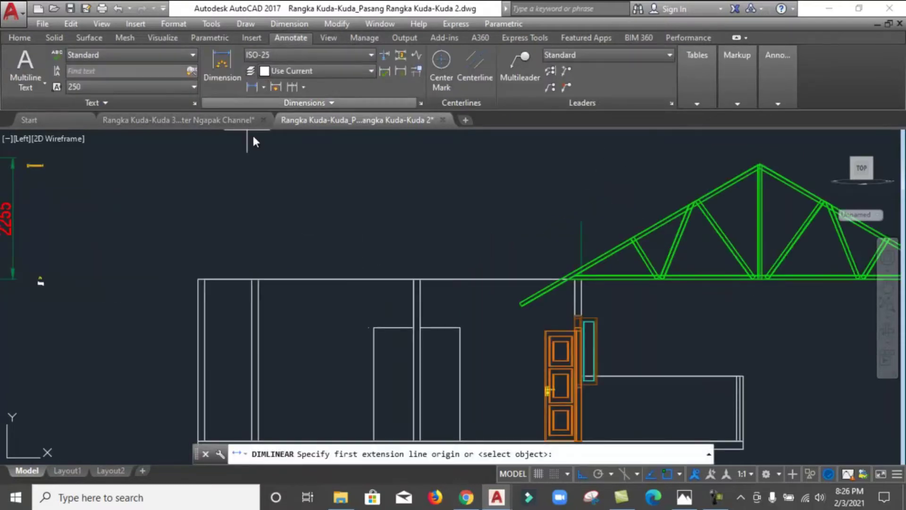
click(198, 293)
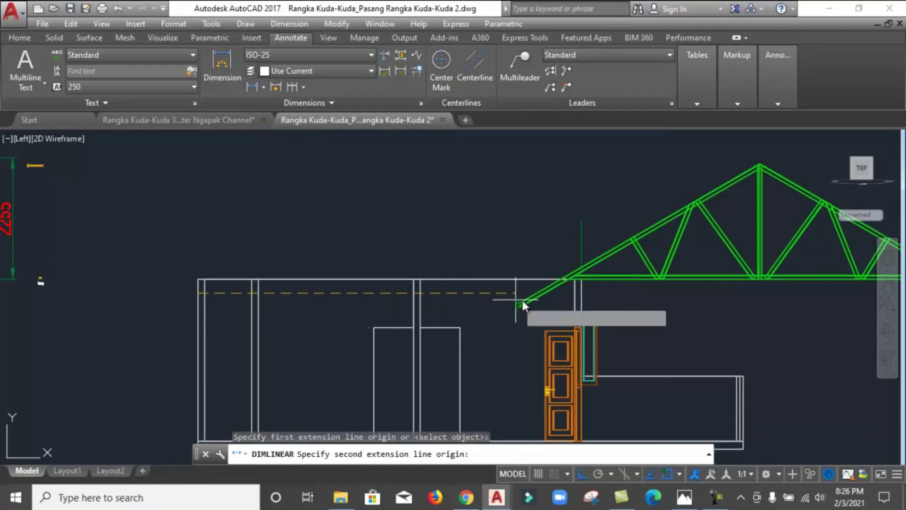
click(581, 301)
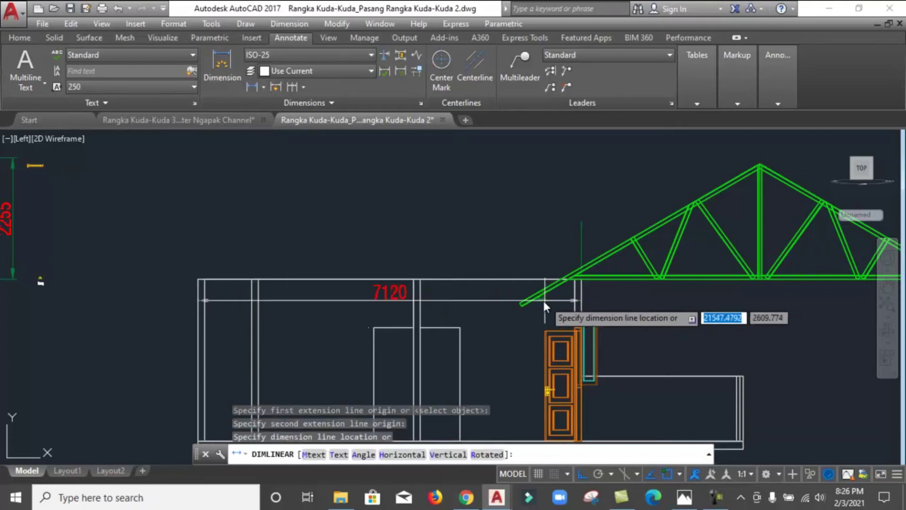
mouse_move(520, 177)
middle_down()
mouse_move(467, 245)
mouse_move(447, 199)
middle_up()
click(446, 198)
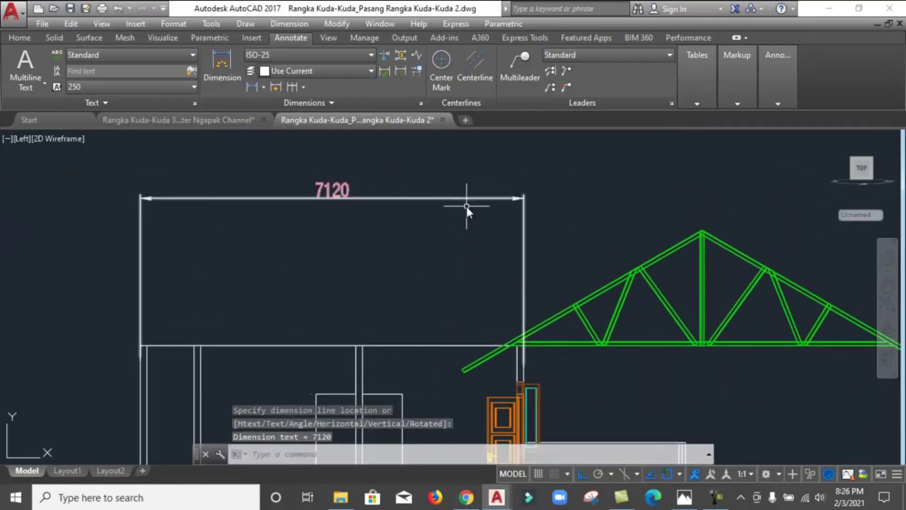
Step: Add a 6875.812 linear dimension from the 7120 span's midpoint to the truss apex
click(251, 87)
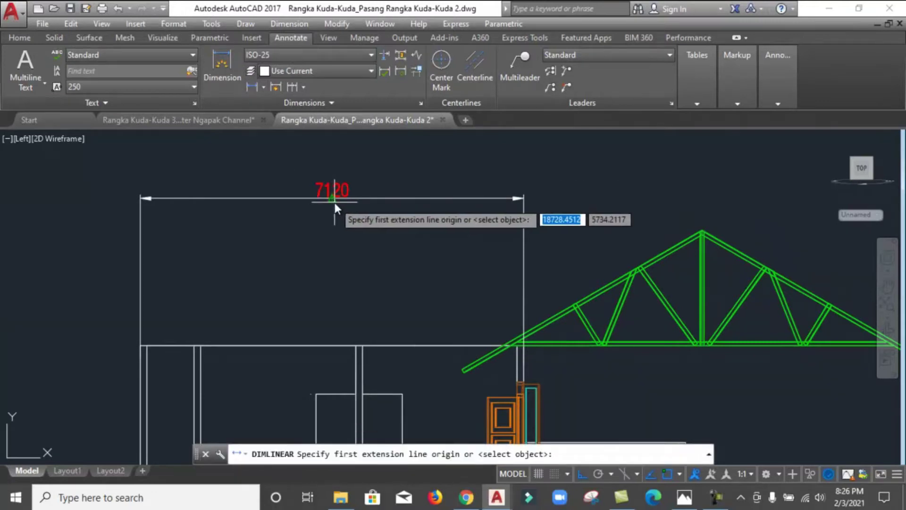
click(333, 200)
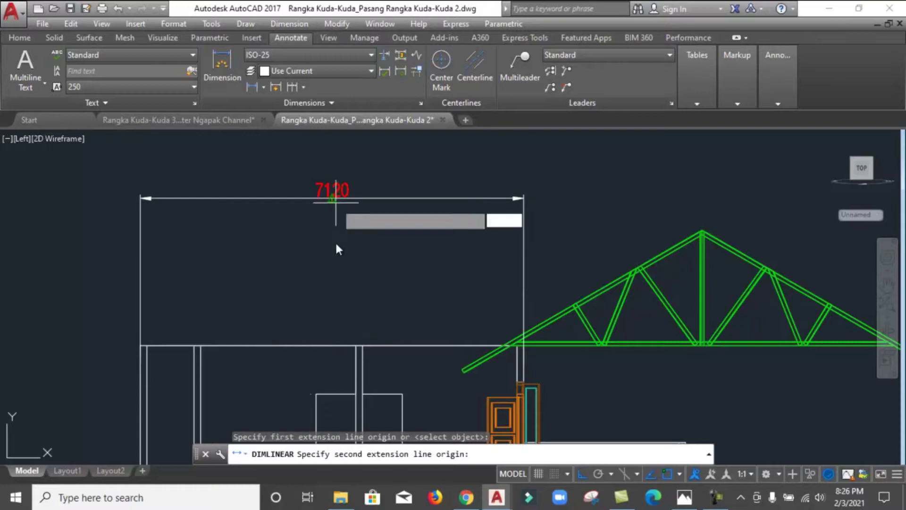
scroll(717, 227, up, 3)
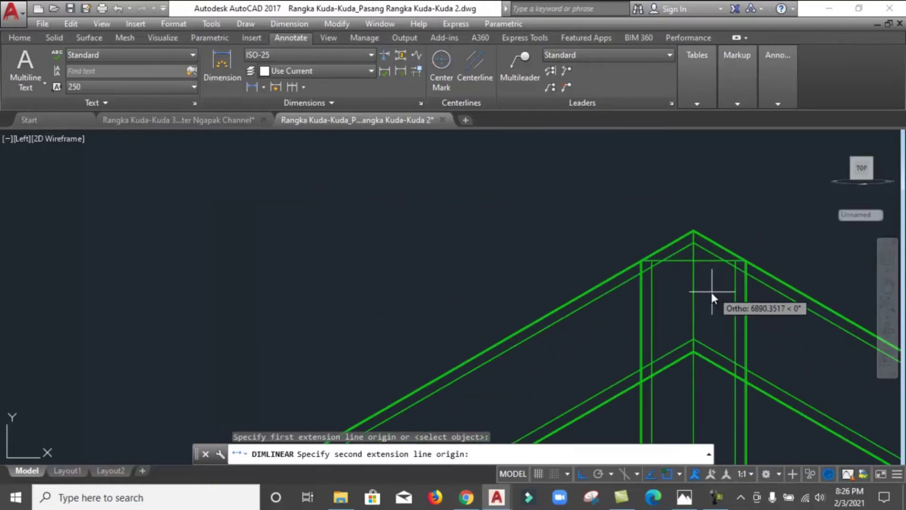
click(692, 300)
scroll(616, 223, down, 3)
scroll(579, 203, down, 3)
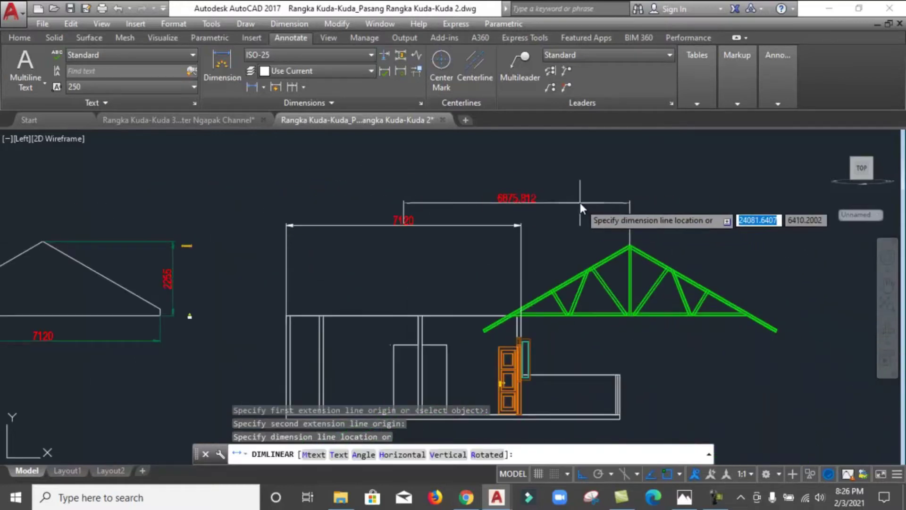
click(579, 202)
scroll(526, 196, up, 4)
scroll(509, 180, up, 2)
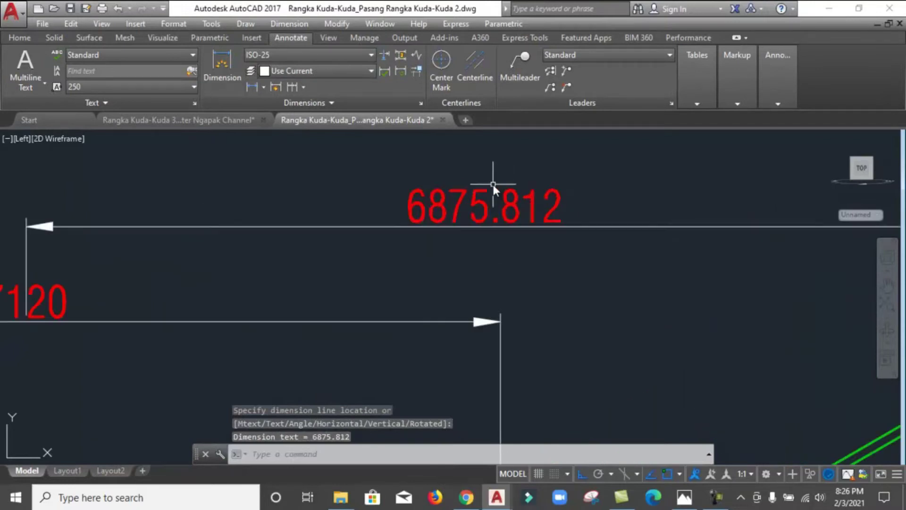
scroll(422, 202, down, 2)
scroll(425, 213, down, 3)
scroll(432, 226, up, 3)
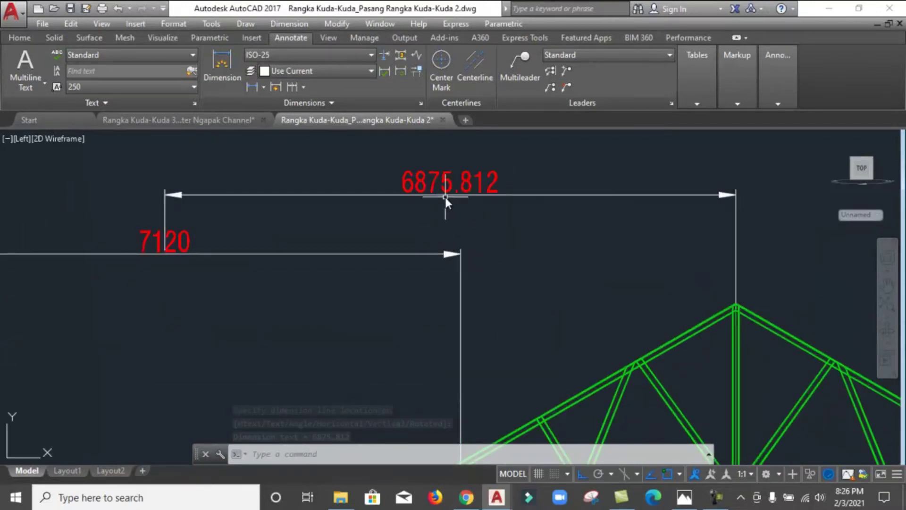
scroll(446, 198, down, 2)
scroll(513, 176, up, 2)
scroll(548, 220, up, 2)
scroll(548, 220, up, 2)
scroll(424, 207, down, 5)
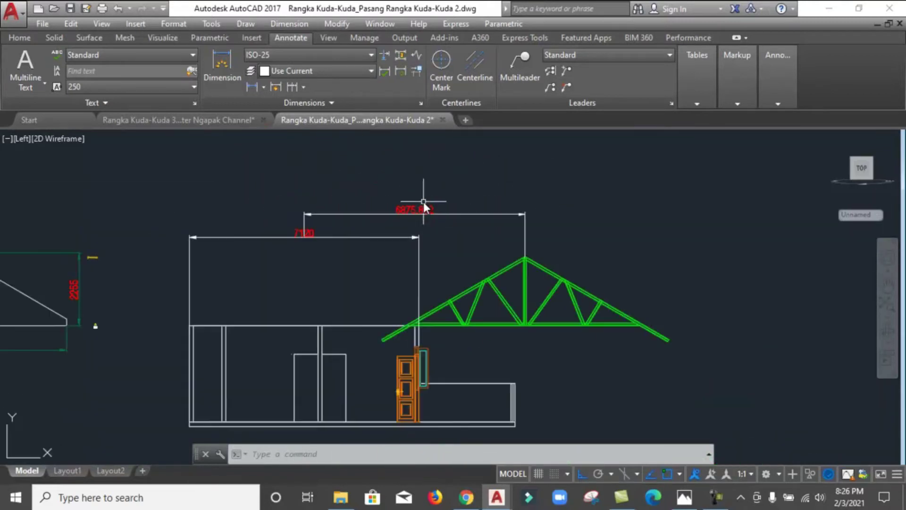
scroll(355, 259, up, 4)
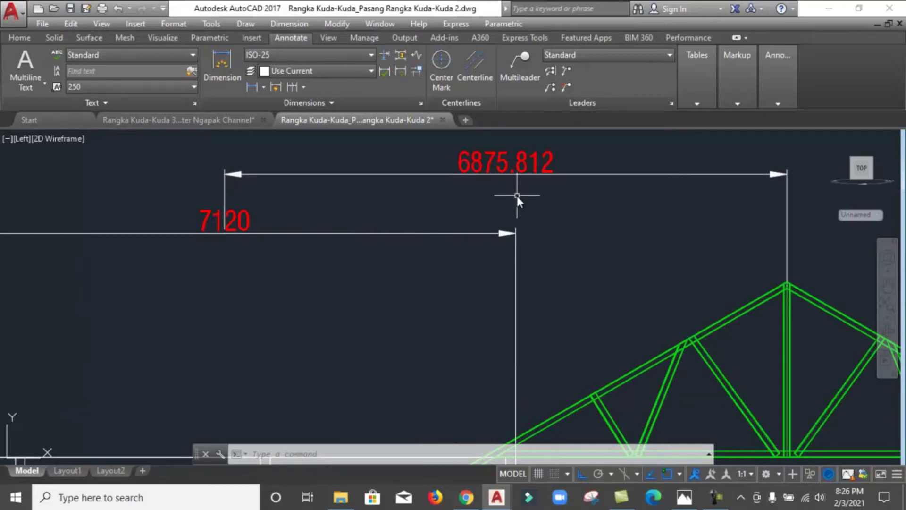
text(D)
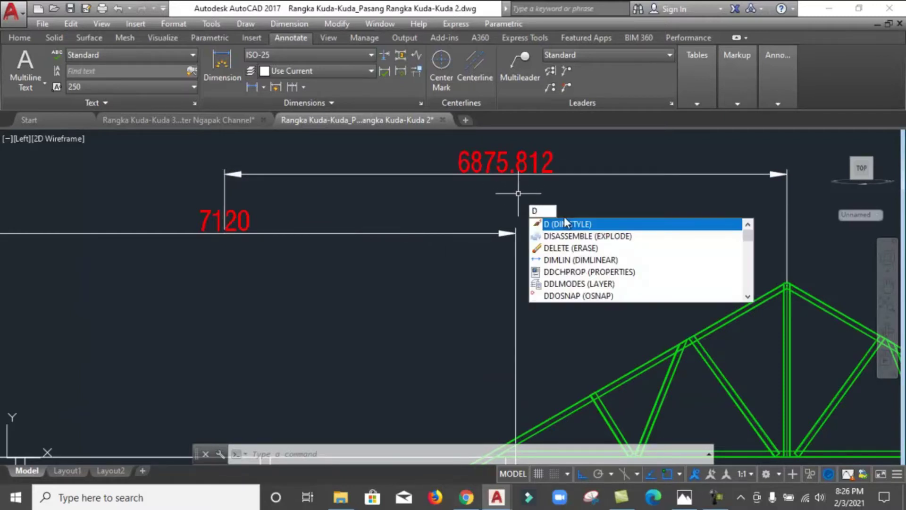
click(566, 224)
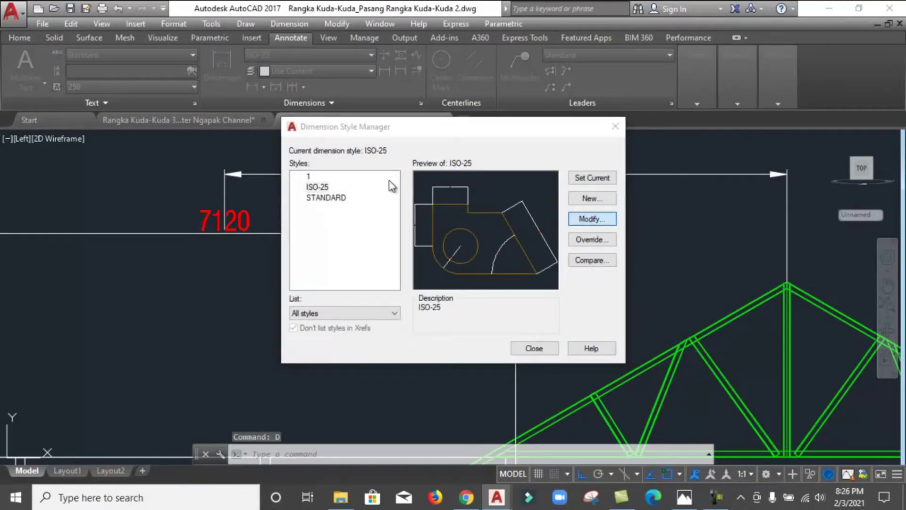
key(Return)
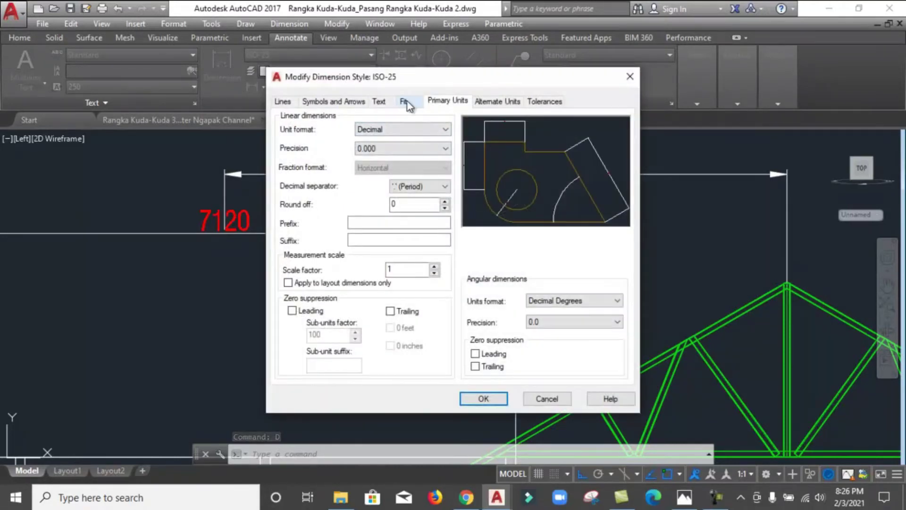
click(406, 103)
click(446, 102)
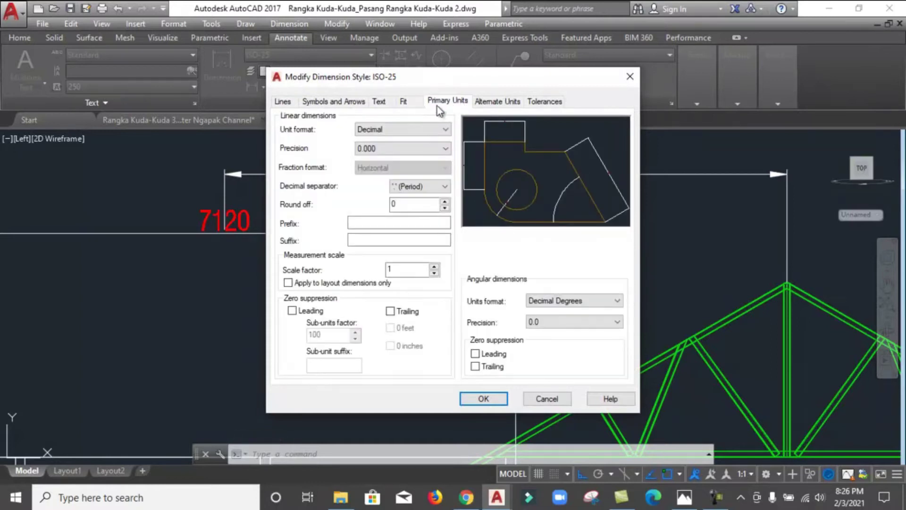
click(416, 103)
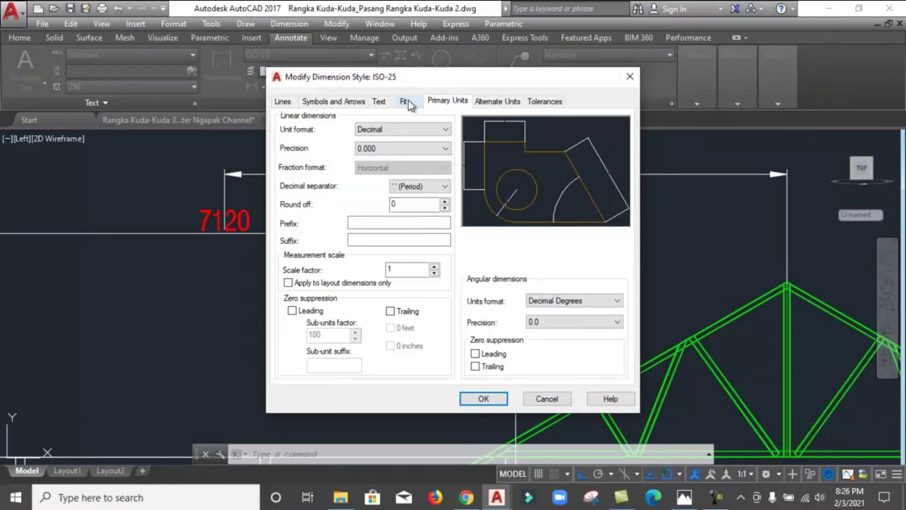
click(456, 105)
click(391, 149)
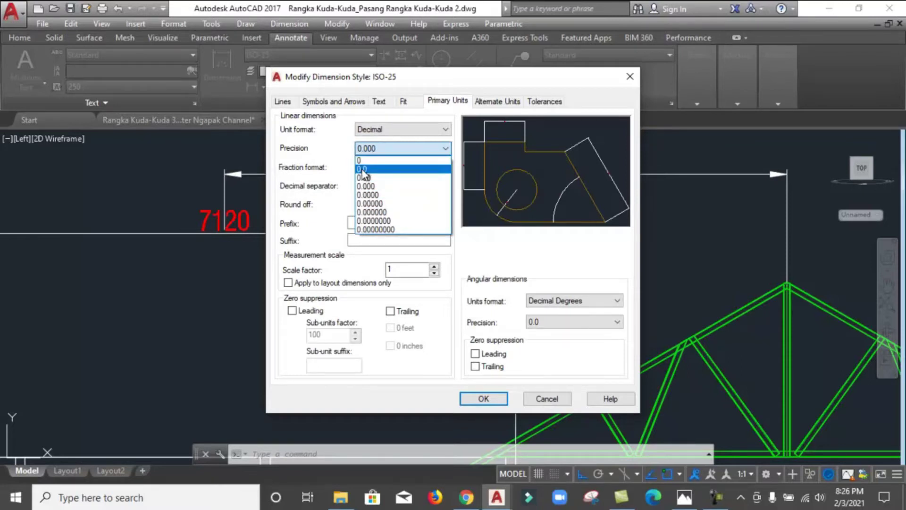
click(528, 398)
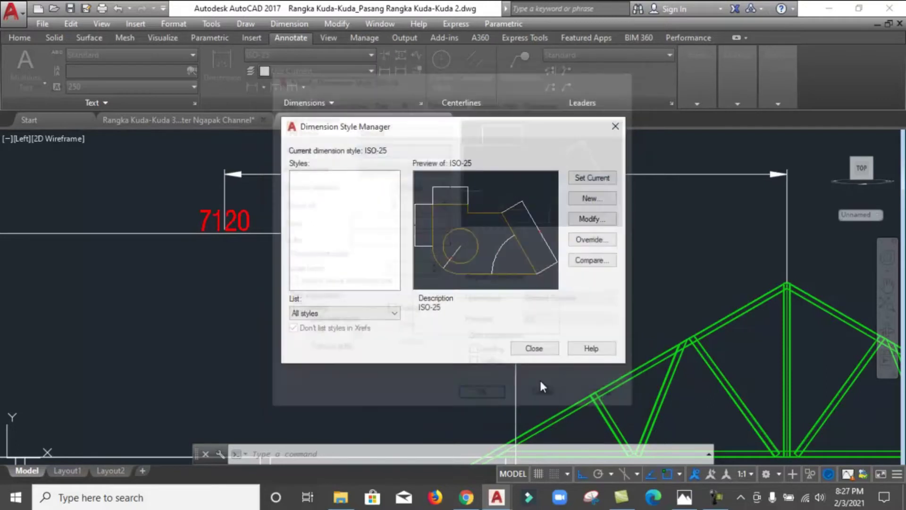
key(Escape)
scroll(445, 288, down, 5)
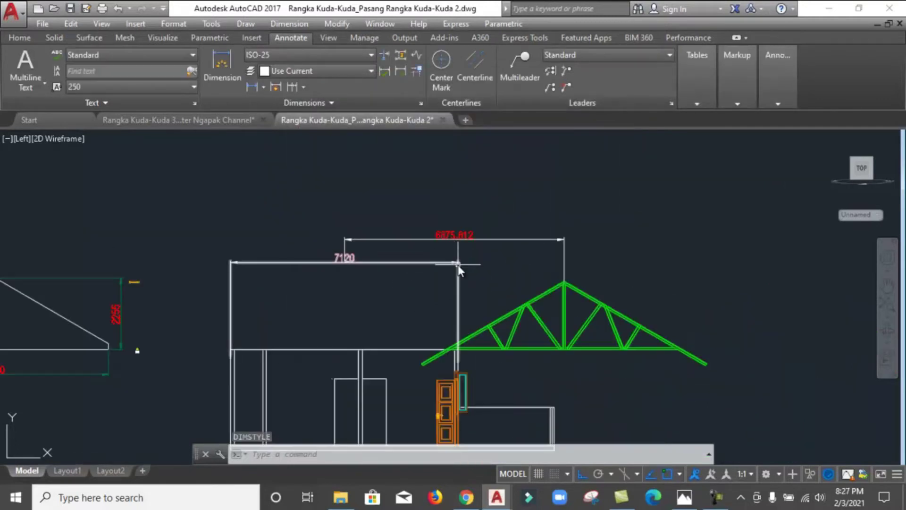
Step: Move the green truss 6875.812 units left so it is centred over the walls
scroll(493, 260, up, 2)
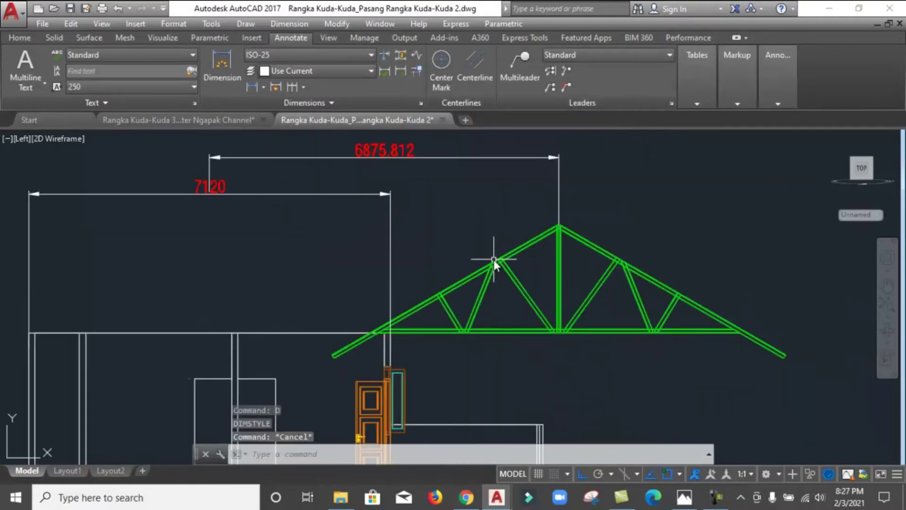
text(m)
key(Return)
click(531, 276)
click(510, 298)
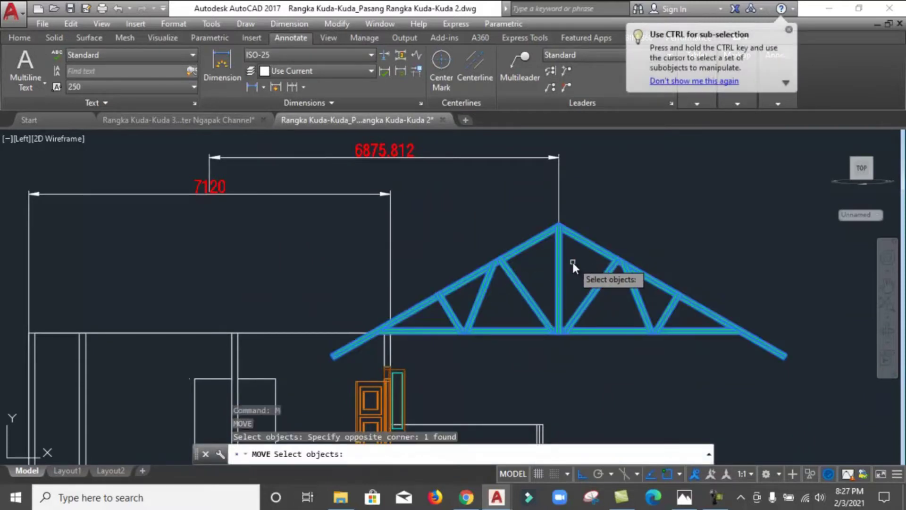
key(Return)
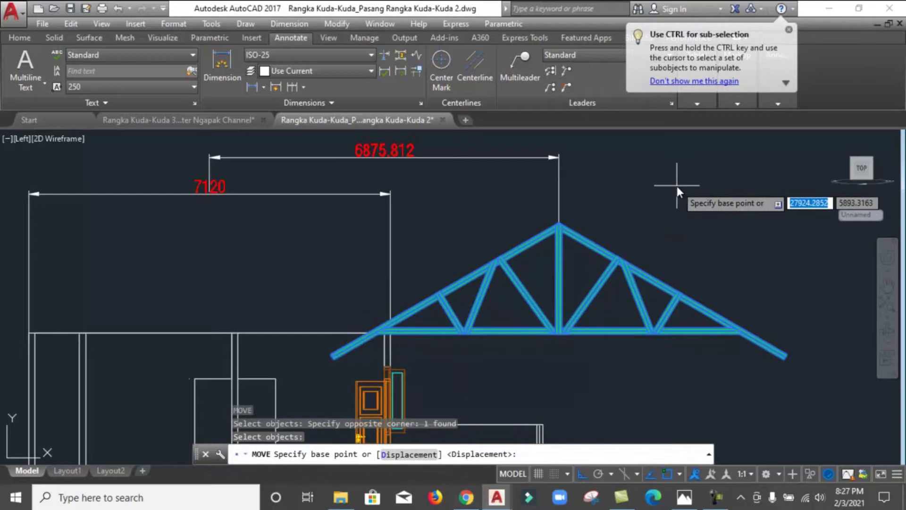
click(712, 194)
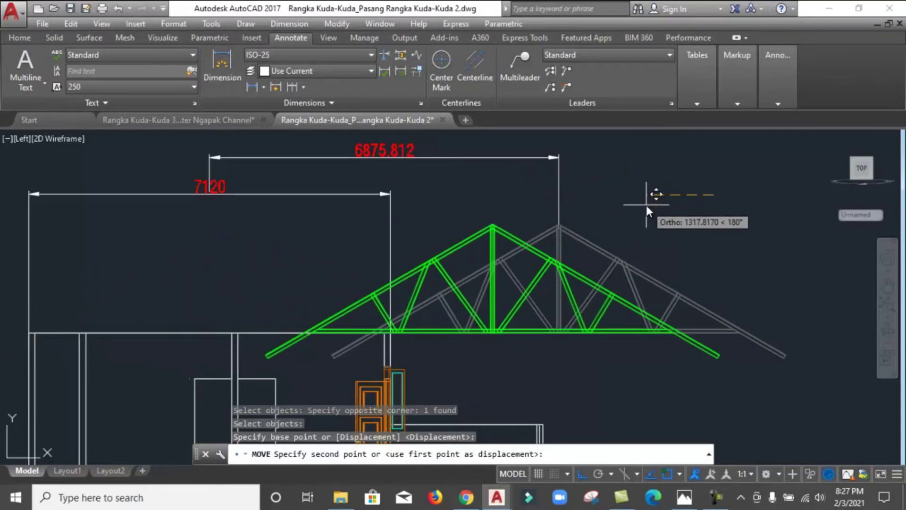
text(6875.)
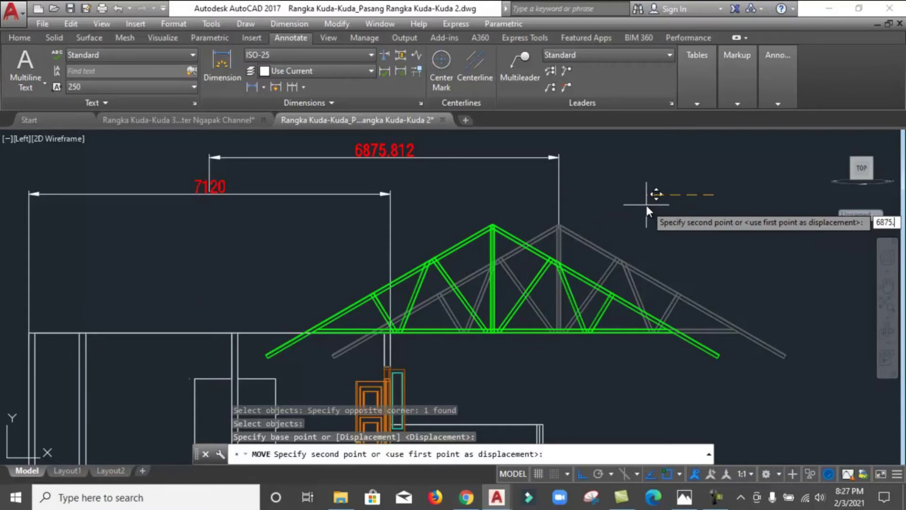
text(812)
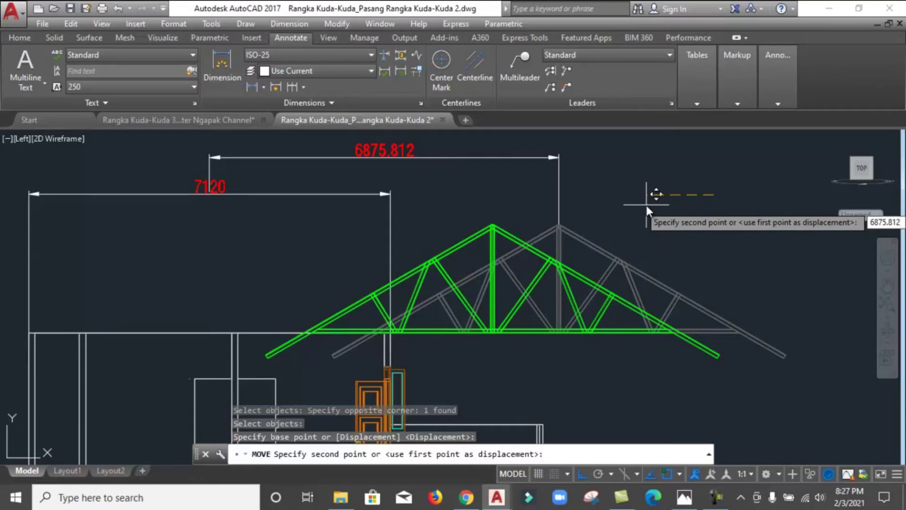
key(Return)
scroll(344, 187, up, 4)
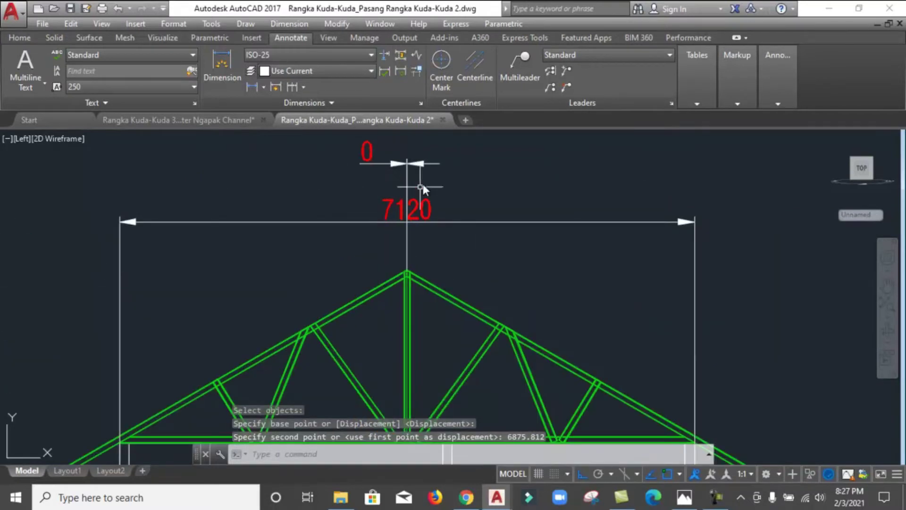
scroll(361, 184, down, 2)
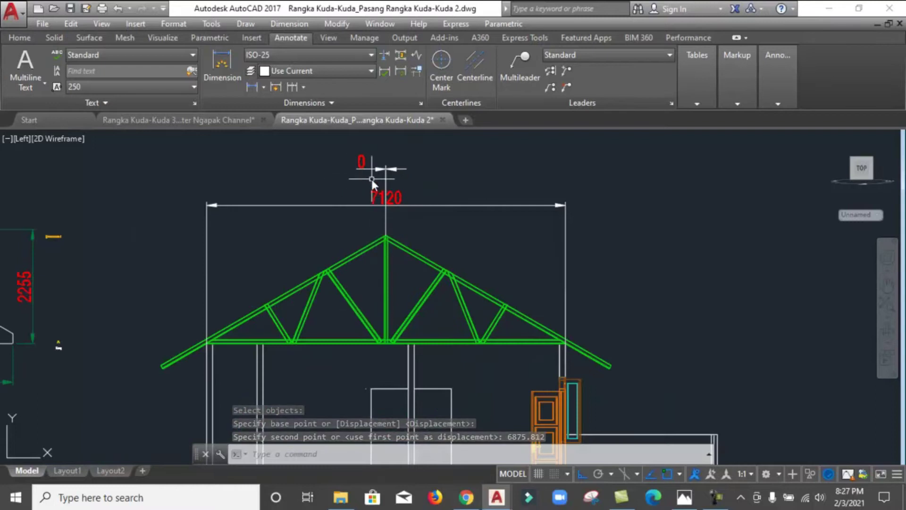
Step: Delete the vertical centre guide line with a crossing selection
click(415, 163)
click(357, 180)
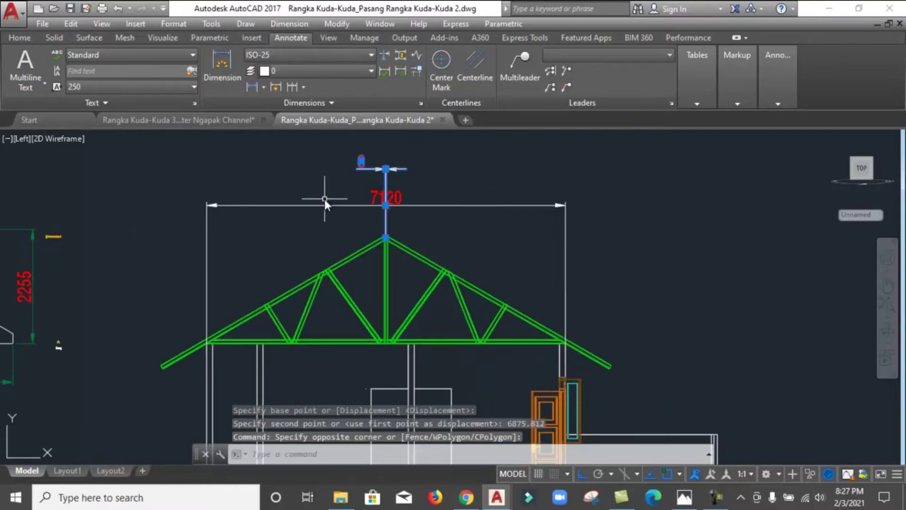
key(Delete)
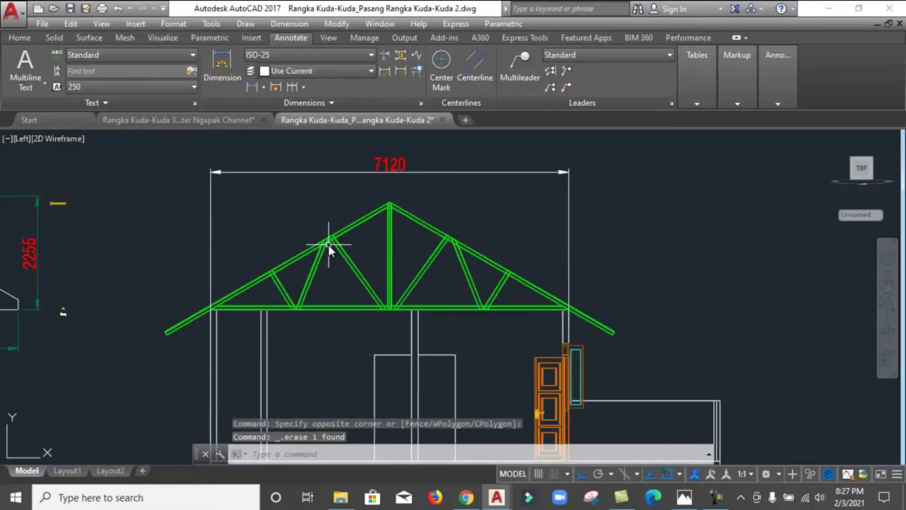
scroll(328, 245, down, 2)
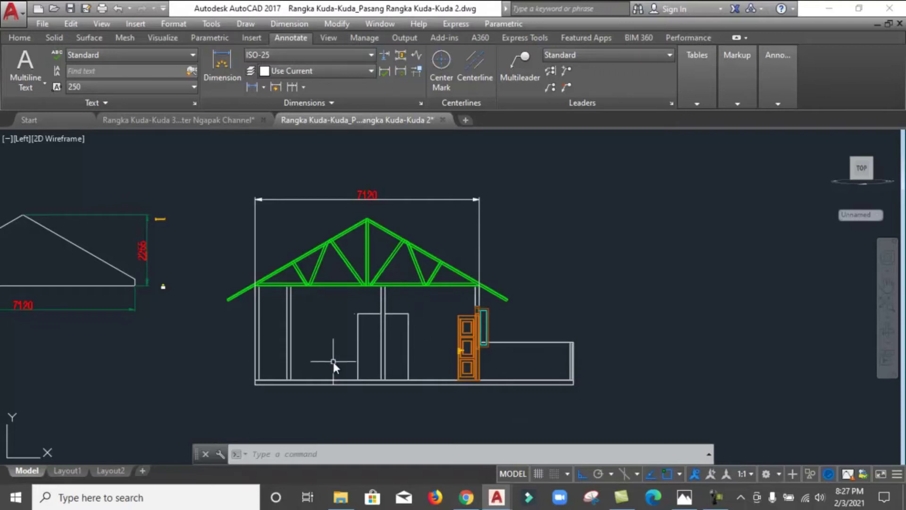
click(21, 139)
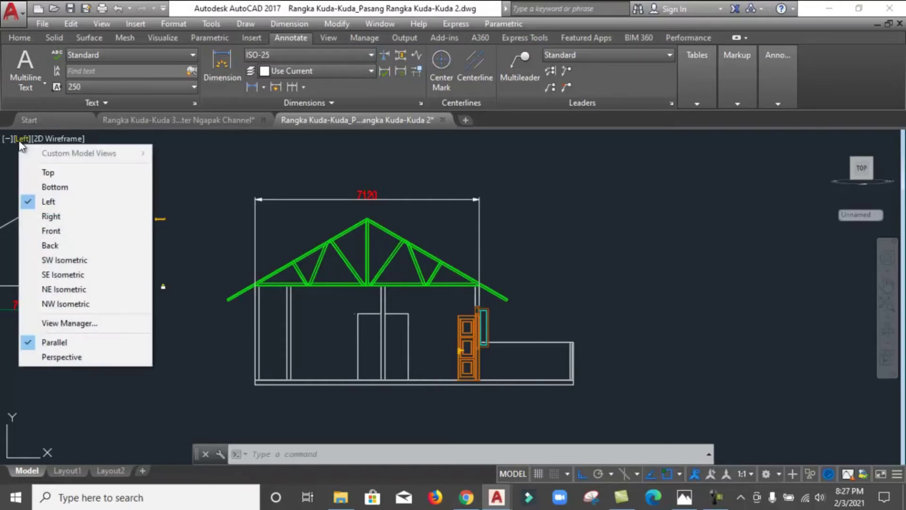
Step: Switch to the Front view and zoom and pan around the green column
click(76, 231)
scroll(439, 241, down, 2)
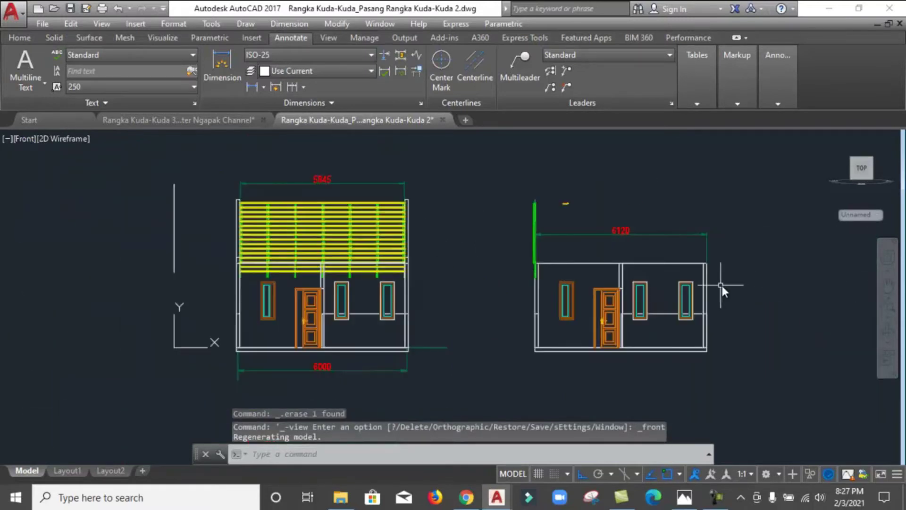
scroll(680, 260, up, 4)
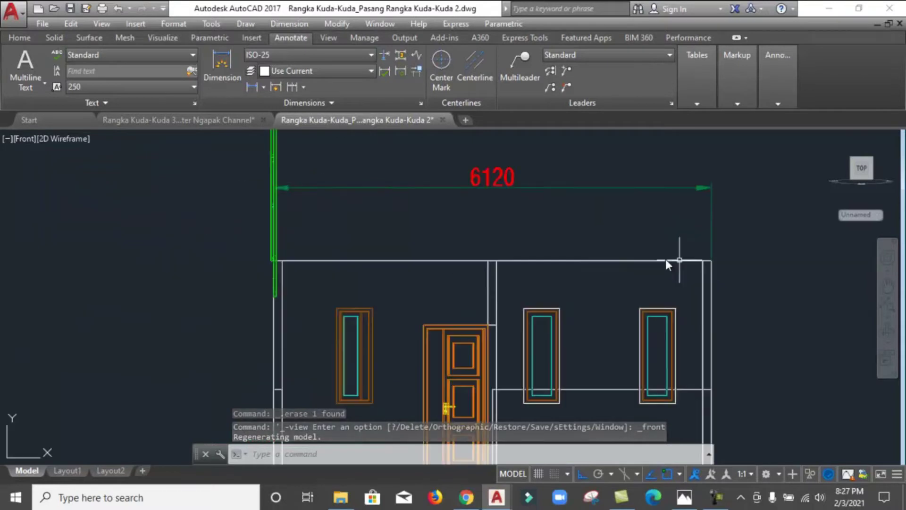
scroll(315, 251, up, 2)
scroll(274, 263, up, 1)
scroll(282, 273, down, 1)
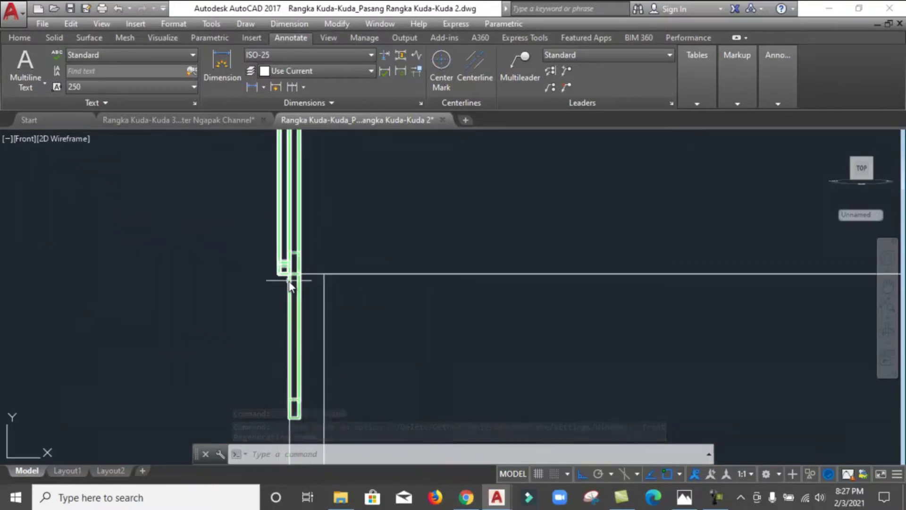
scroll(315, 287, down, 2)
scroll(305, 269, down, 1)
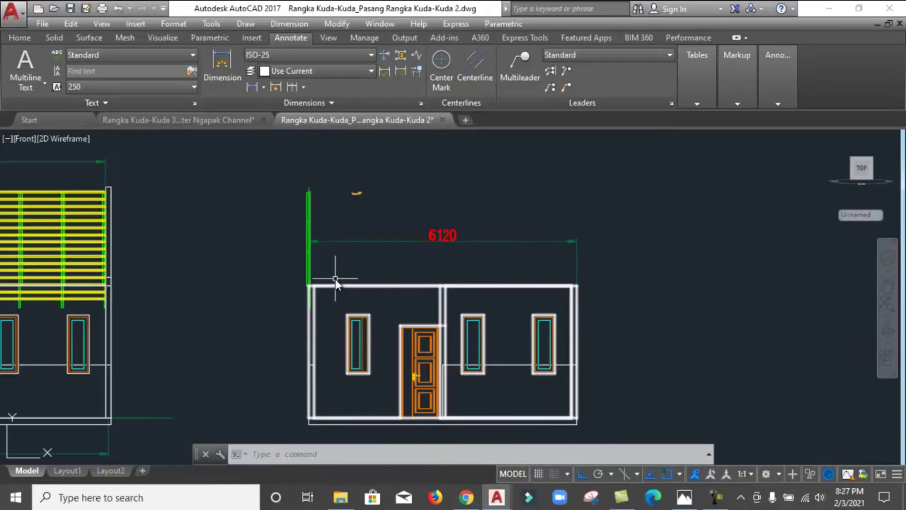
scroll(333, 236, up, 3)
scroll(295, 342, down, 2)
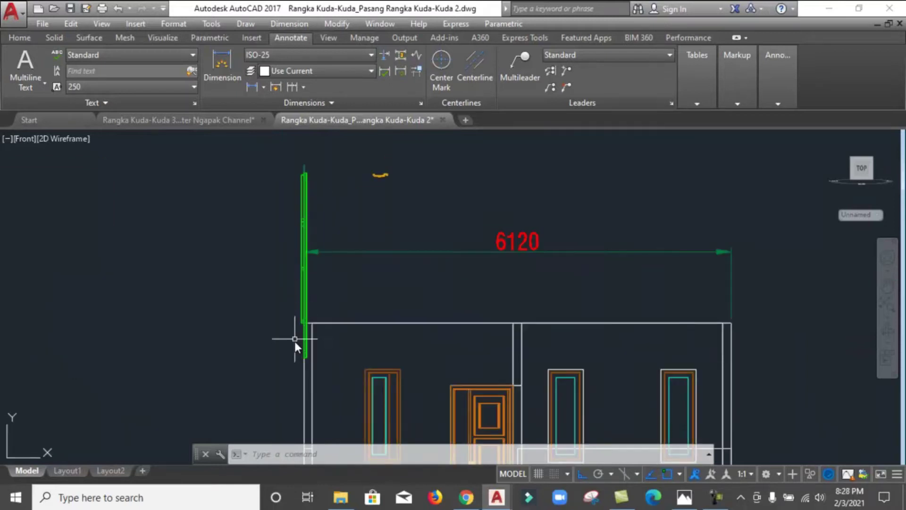
scroll(370, 319, up, 3)
scroll(341, 291, down, 2)
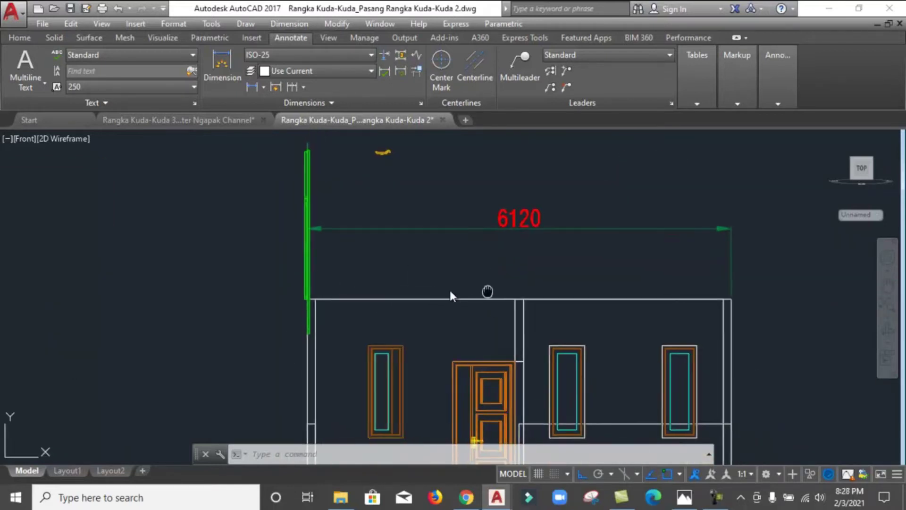
middle_drag(484, 292, 355, 295)
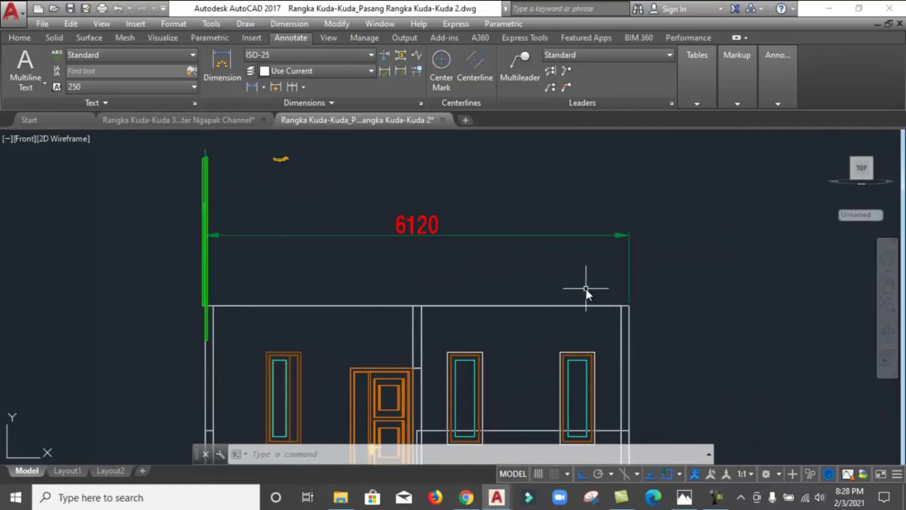
Step: Orbit into a 3D view and zoom out to see both houses and the green truss
click(887, 330)
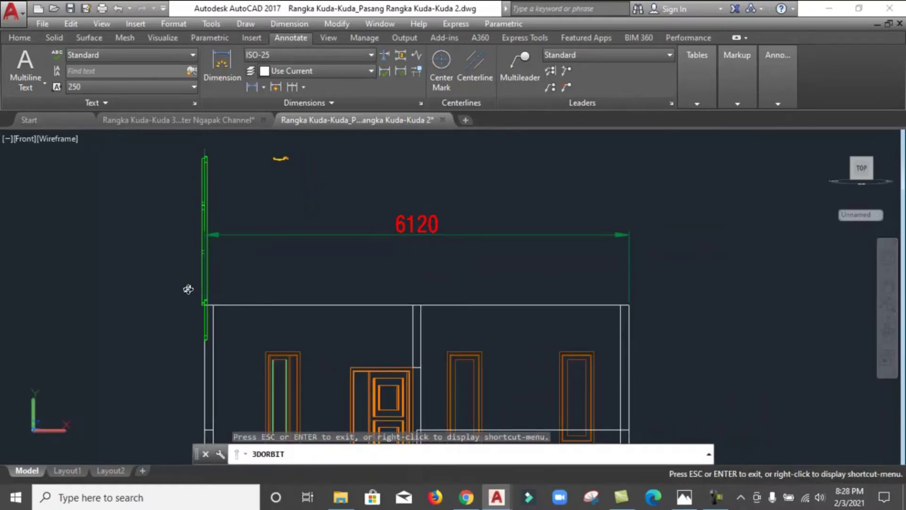
drag(188, 289, 223, 285)
scroll(223, 284, up, 2)
scroll(299, 324, up, 2)
scroll(307, 332, up, 2)
scroll(281, 172, up, 2)
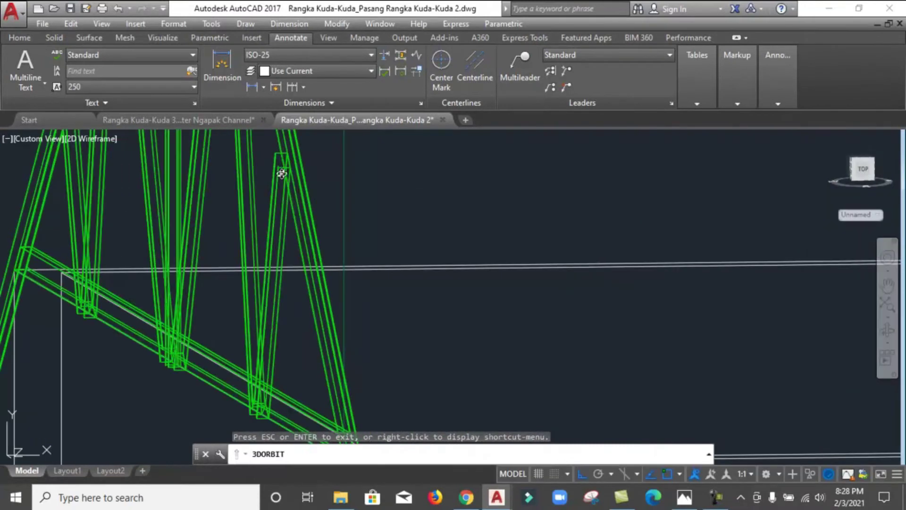
key(Escape)
scroll(278, 170, up, 2)
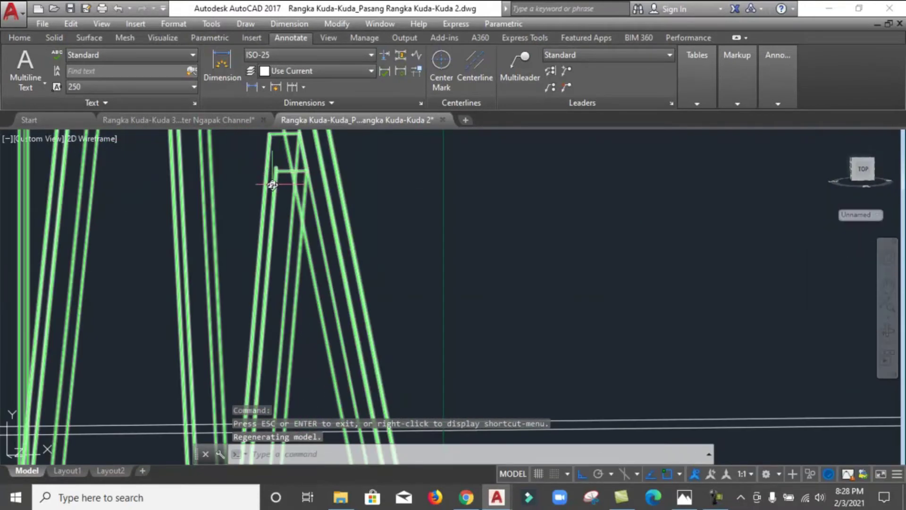
scroll(272, 185, down, 4)
scroll(264, 189, down, 4)
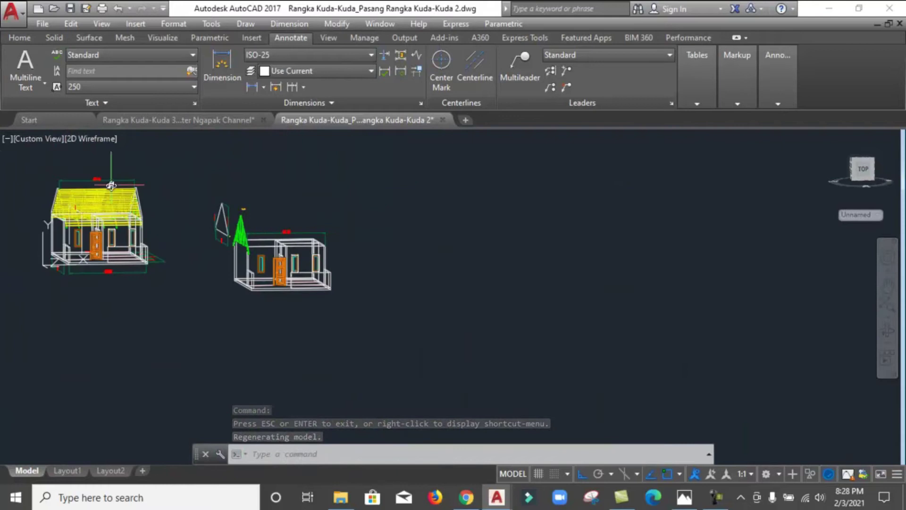
click(29, 138)
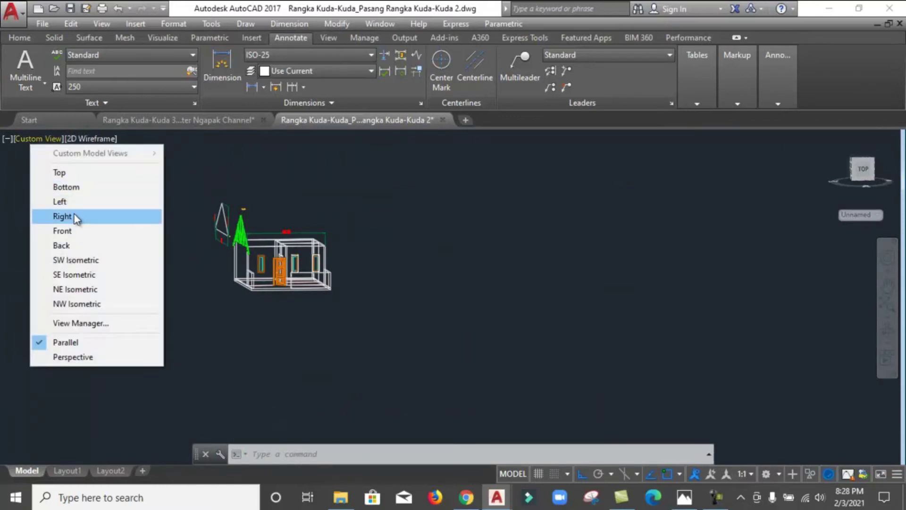
Step: Return to the Front view and zoom in on the right house elevation
click(66, 230)
scroll(519, 241, up, 5)
scroll(425, 243, up, 2)
scroll(283, 283, down, 1)
scroll(194, 325, up, 2)
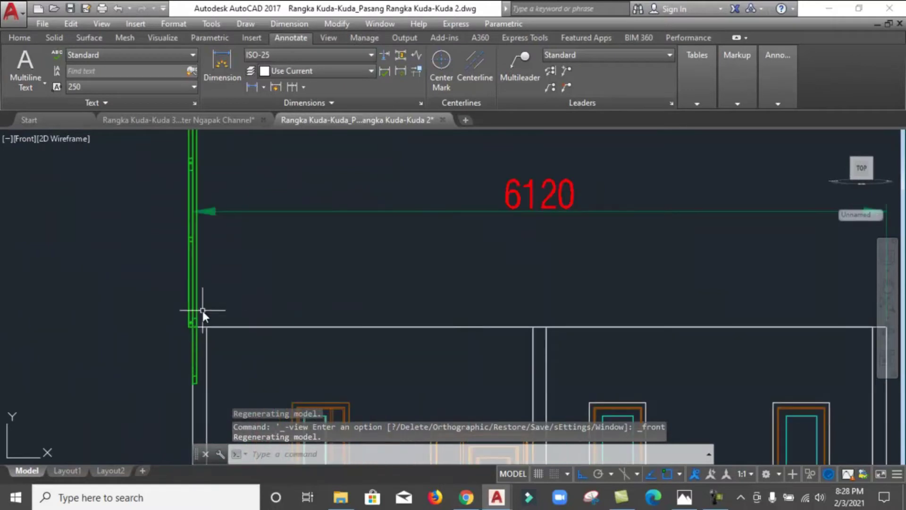
scroll(183, 302, up, 4)
scroll(233, 317, down, 4)
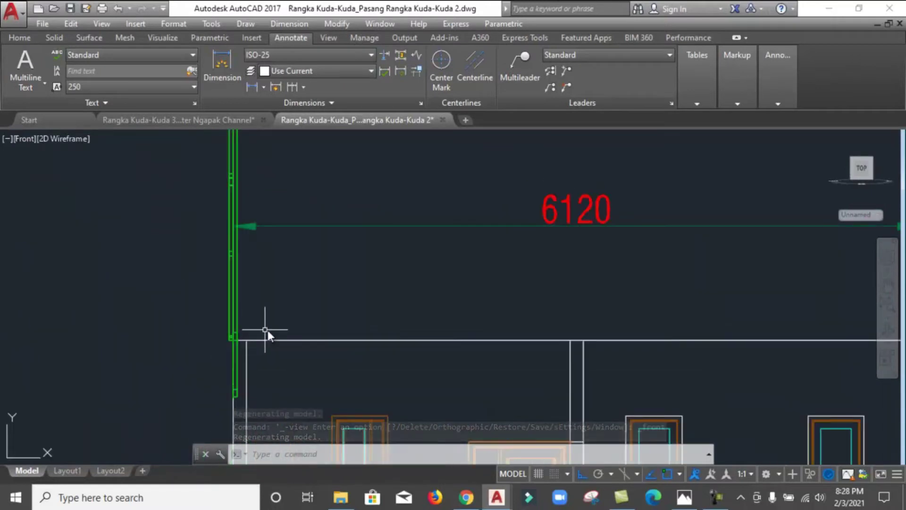
scroll(288, 343, down, 2)
scroll(307, 325, down, 1)
scroll(308, 324, up, 1)
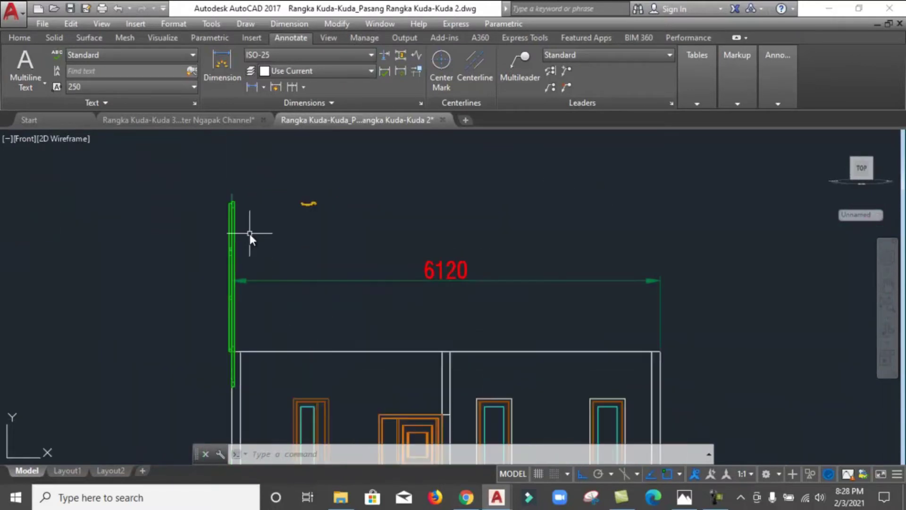
scroll(250, 233, up, 4)
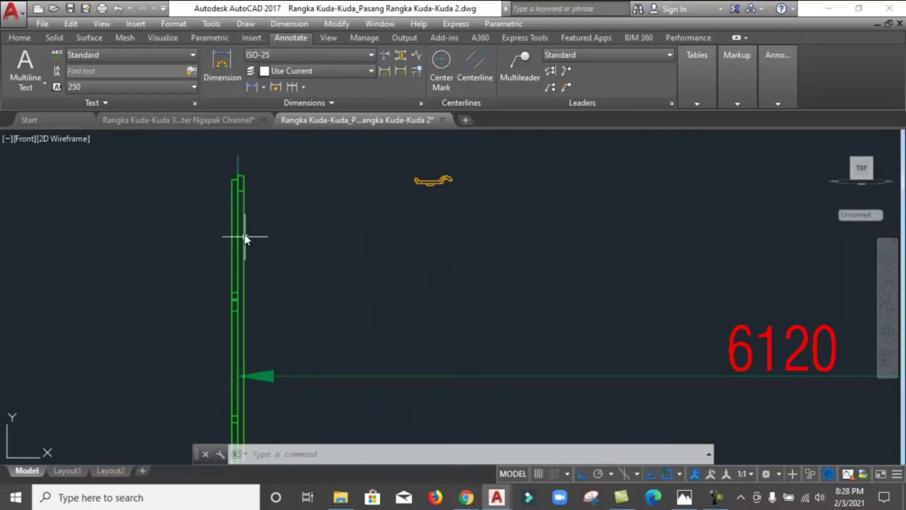
Step: Add a 5965 linear dimension across the wall top, above the 6120 dimension
click(252, 87)
scroll(245, 208, up, 4)
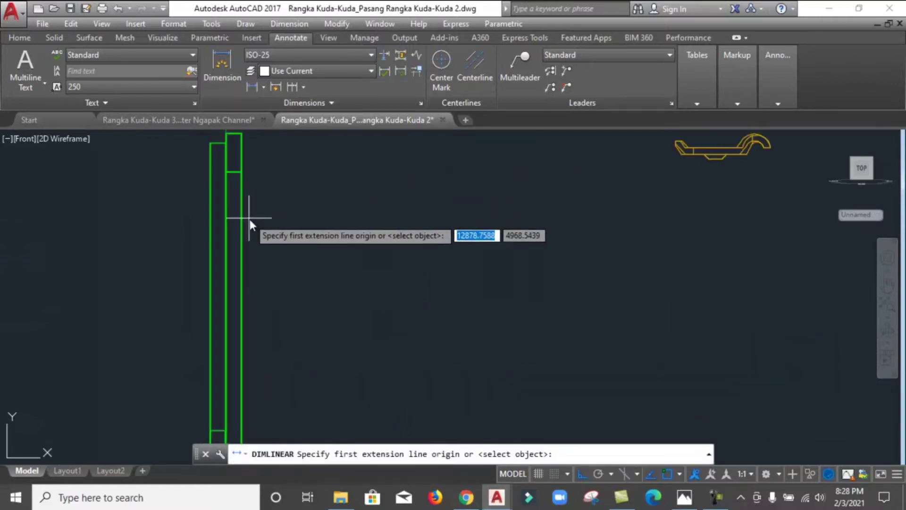
middle_drag(236, 214, 307, 242)
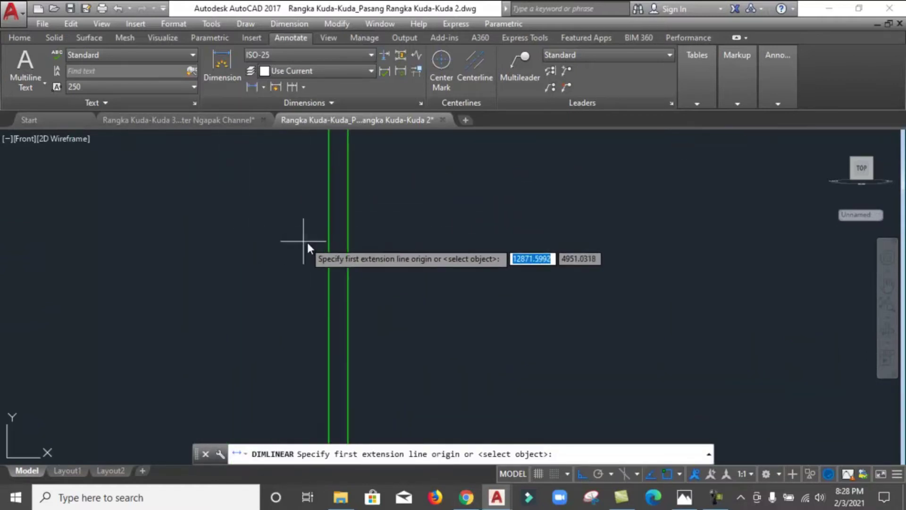
click(347, 242)
scroll(321, 249, down, 4)
scroll(401, 250, down, 2)
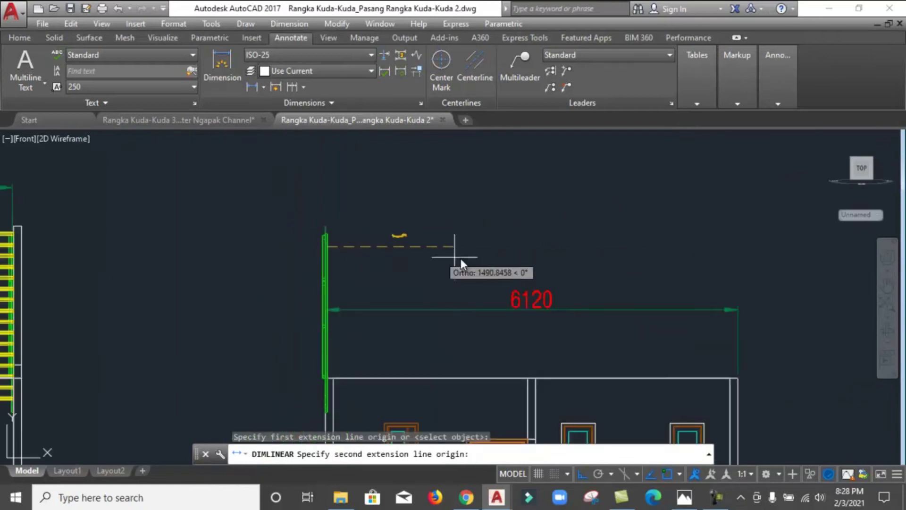
scroll(731, 392, up, 4)
click(724, 379)
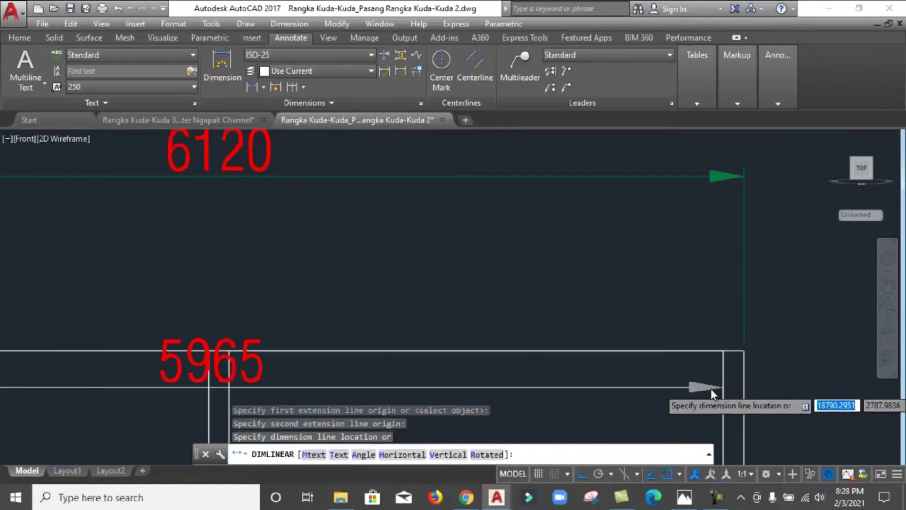
scroll(710, 388, down, 4)
click(618, 184)
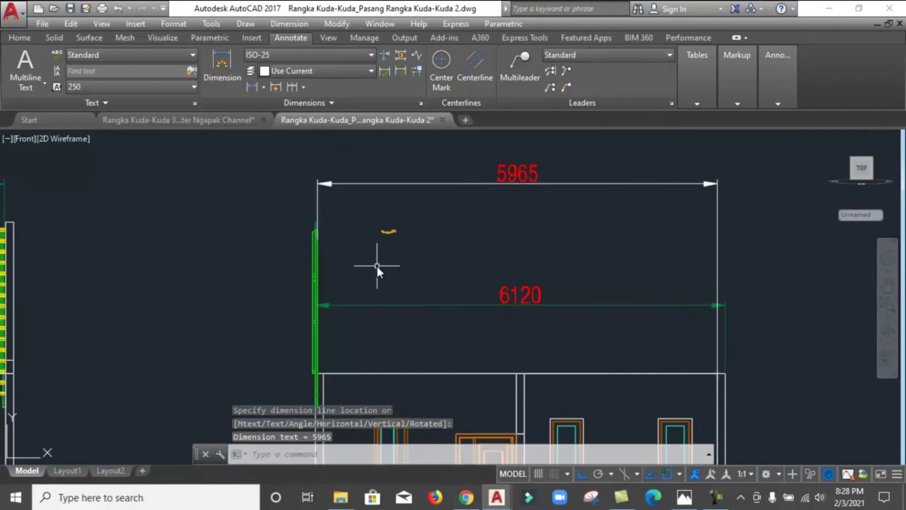
scroll(335, 376, up, 5)
scroll(251, 270, up, 4)
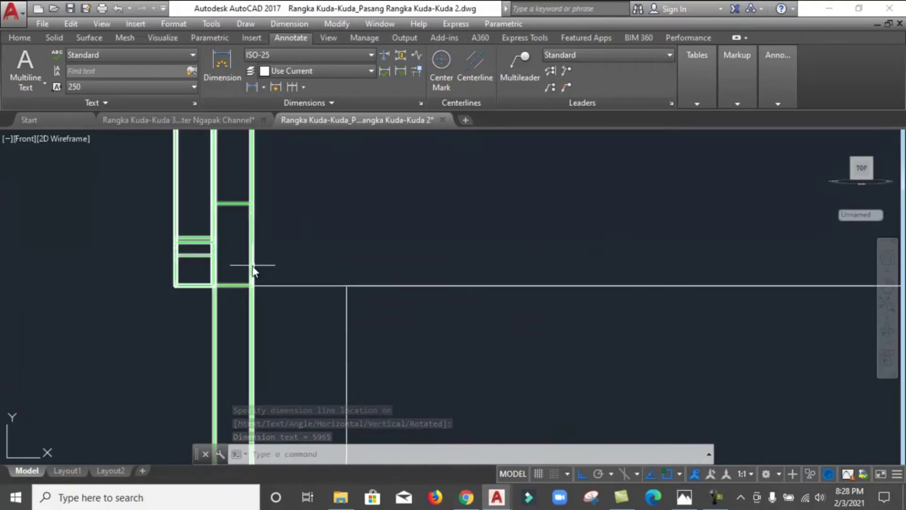
scroll(236, 279, down, 8)
scroll(650, 291, down, 3)
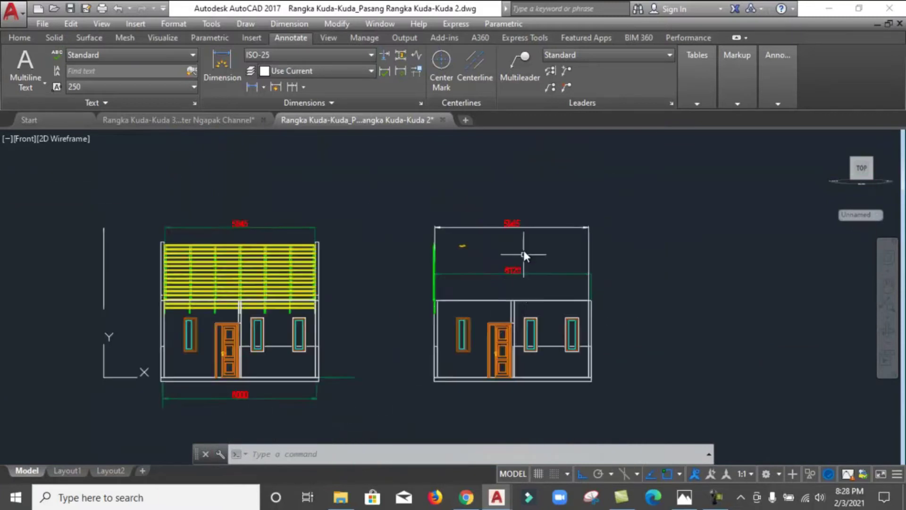
scroll(523, 250, up, 3)
text(m)
key(Return)
Step: Move the green truss 5965 units right to the far end of the wall
click(300, 282)
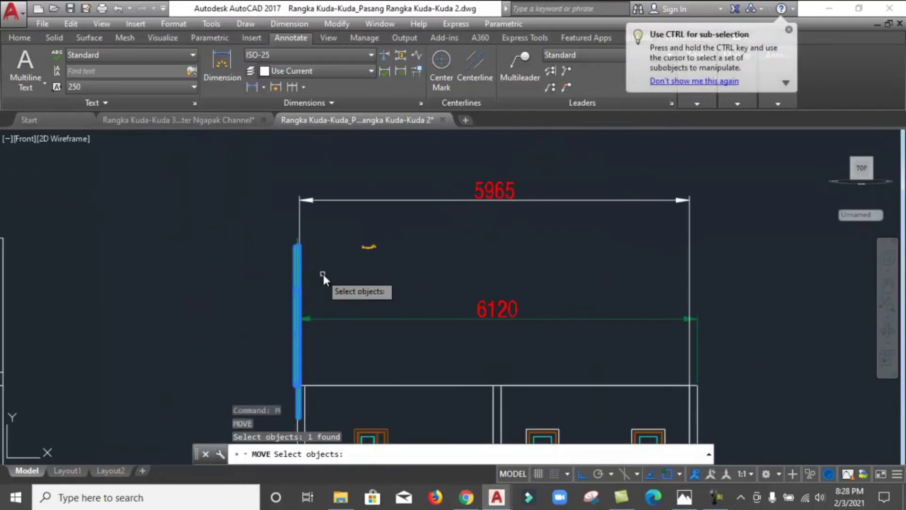
key(Return)
click(485, 236)
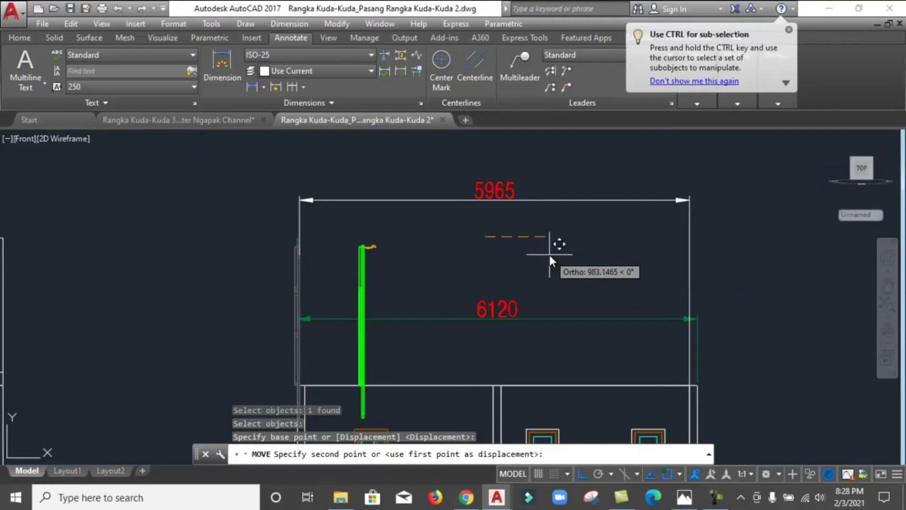
text(5965)
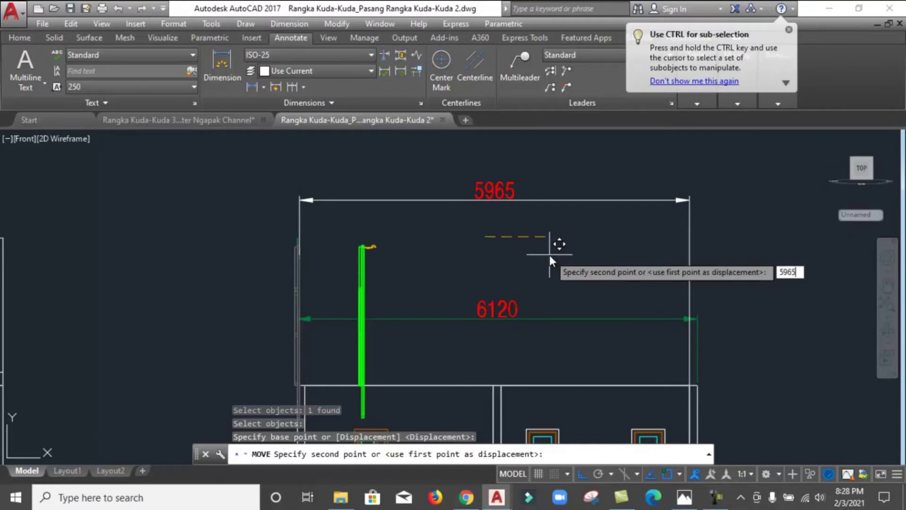
key(Return)
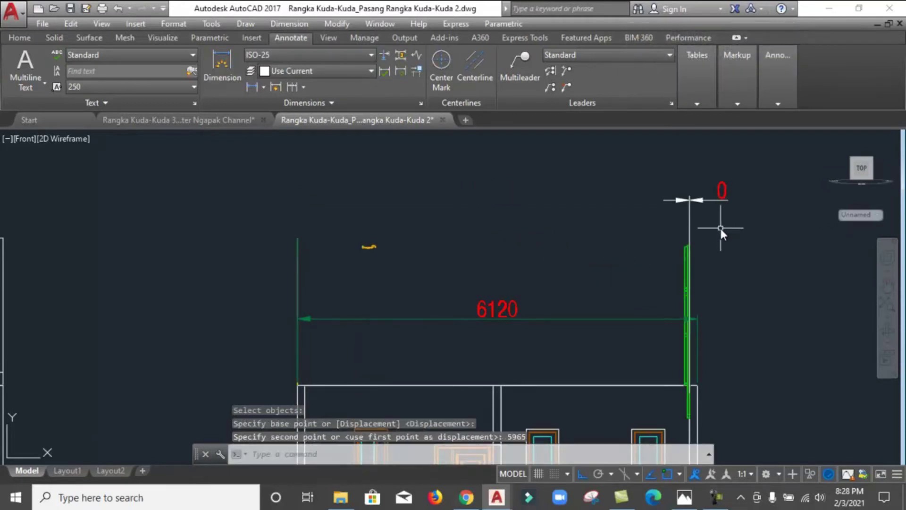
Step: Delete the leftover 5965 helper dimension
key(Escape)
click(652, 199)
key(Delete)
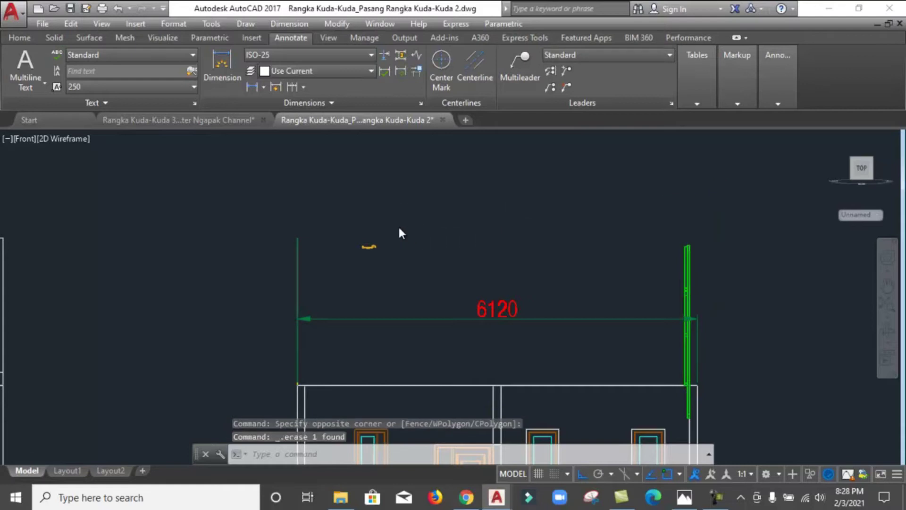
scroll(395, 233, up, 2)
click(395, 234)
key(Escape)
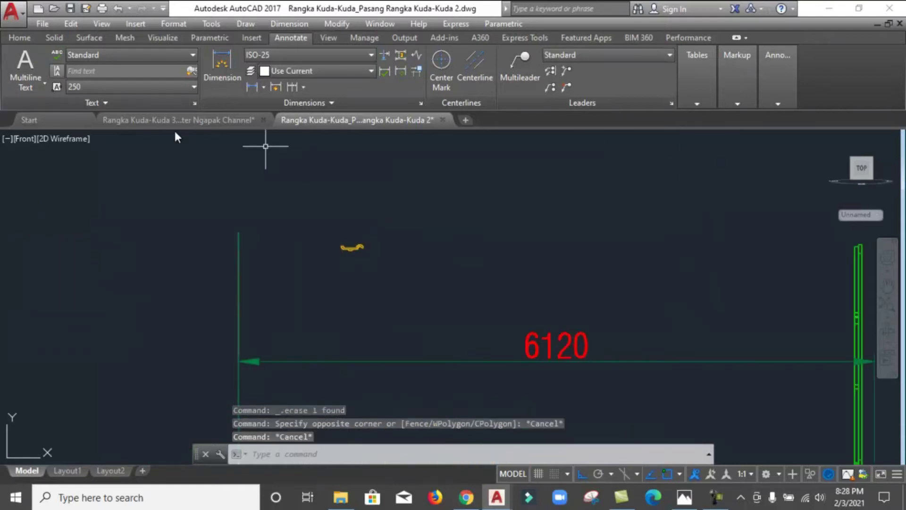
scroll(336, 260, up, 5)
scroll(451, 197, up, 3)
scroll(477, 194, down, 3)
scroll(477, 194, up, 2)
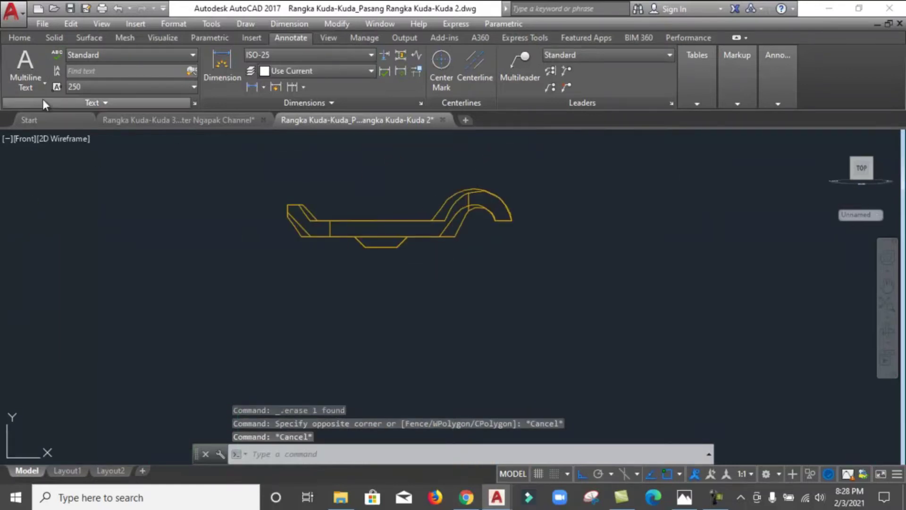
click(19, 38)
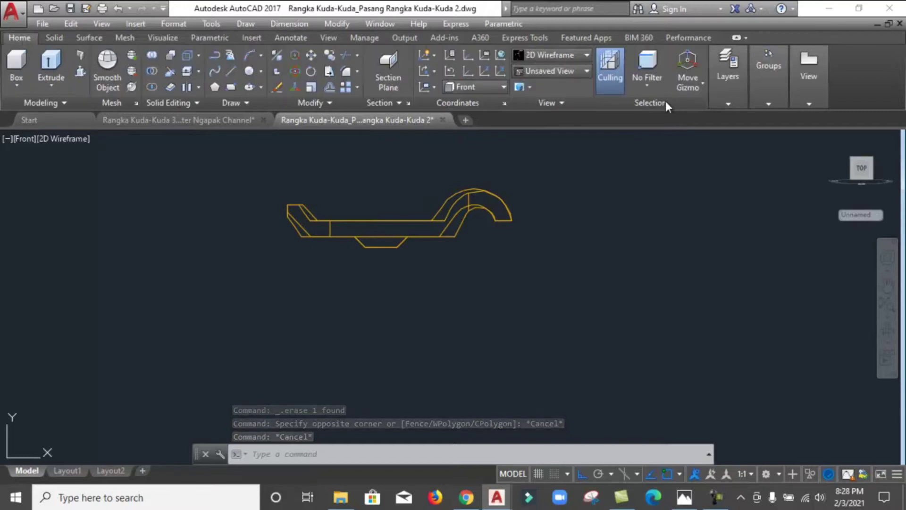
Step: Turn off the Genteng 3D roof-tile layer from the Layers dropdown
click(740, 107)
click(844, 118)
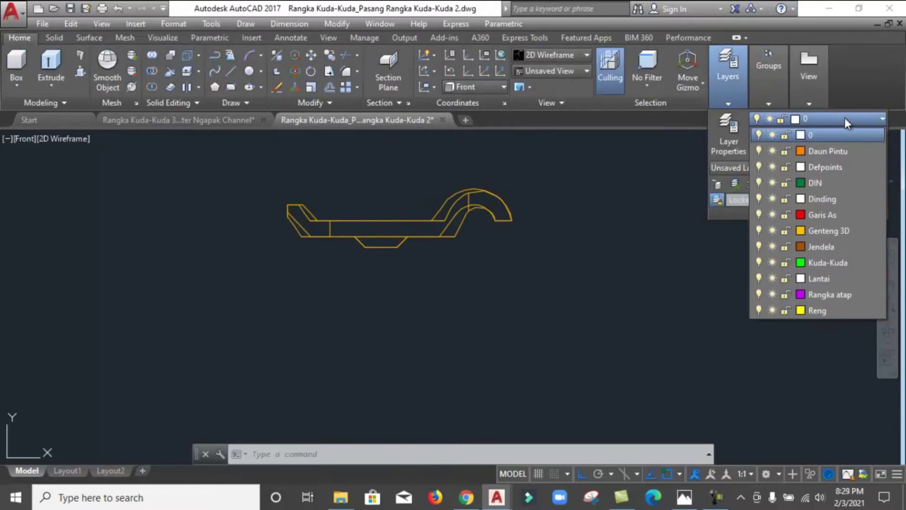
click(761, 231)
scroll(425, 245, down, 5)
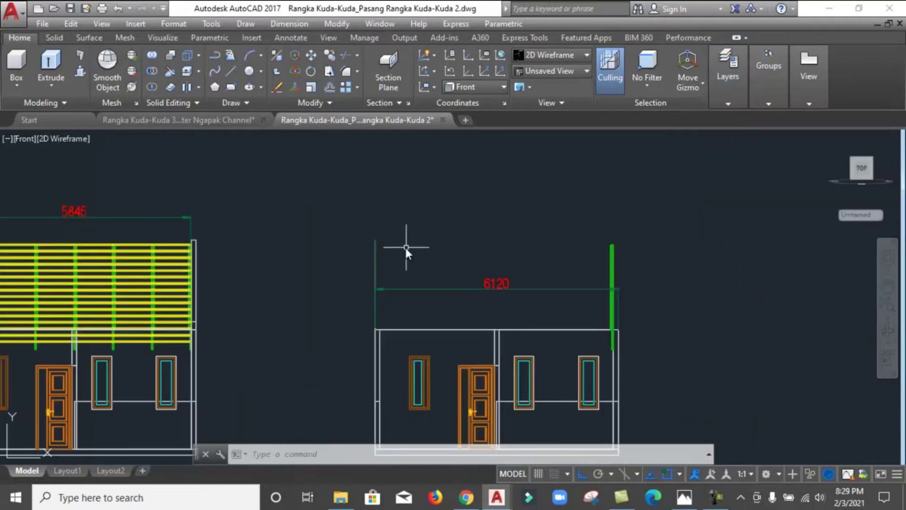
scroll(533, 316, up, 5)
scroll(483, 316, down, 2)
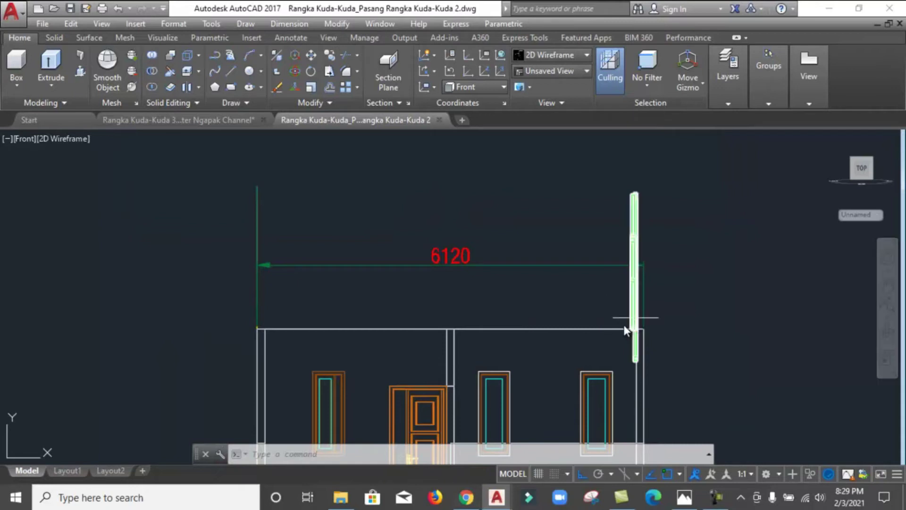
scroll(635, 329, up, 2)
scroll(640, 339, down, 2)
scroll(655, 278, up, 2)
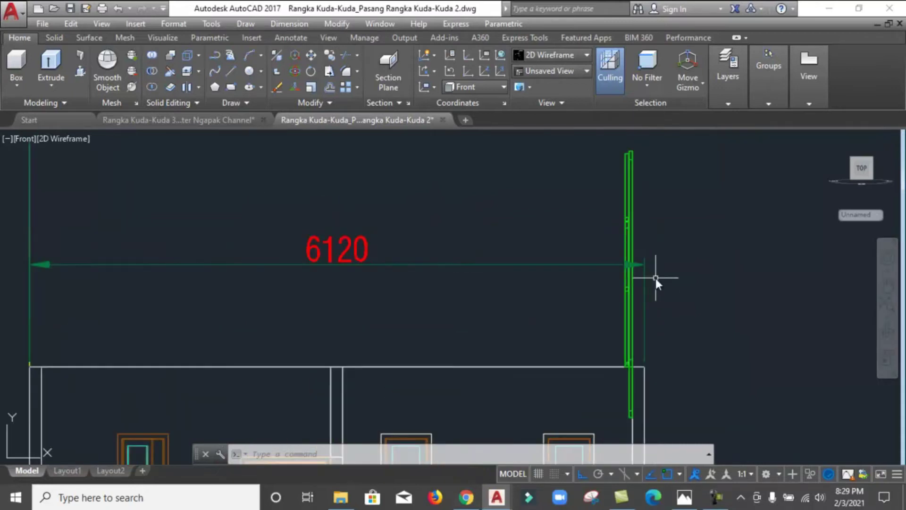
scroll(647, 279, down, 2)
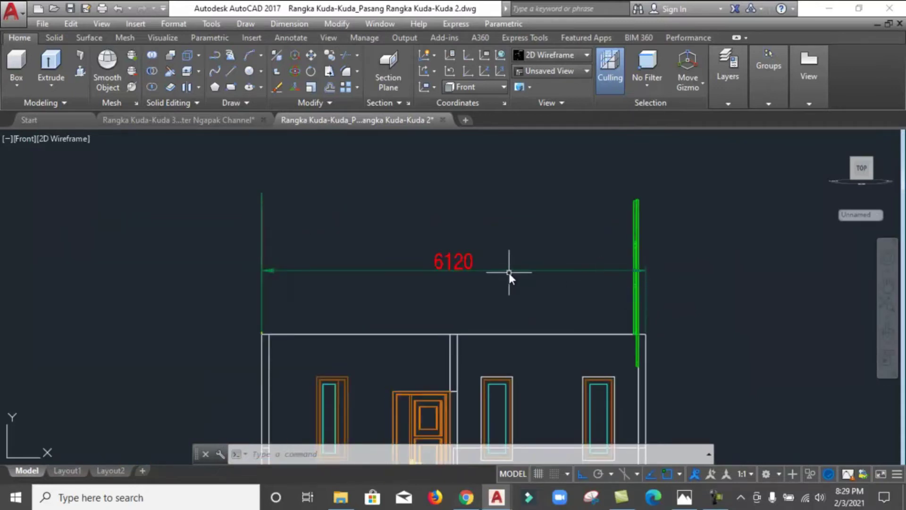
scroll(508, 271, down, 3)
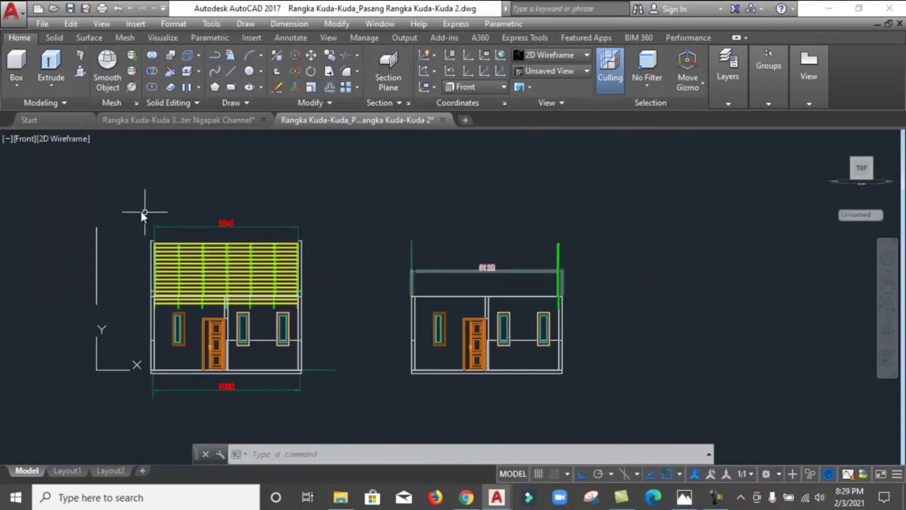
Step: Switch to the Top view, then the Left view showing the truss over the 7120 span
click(24, 139)
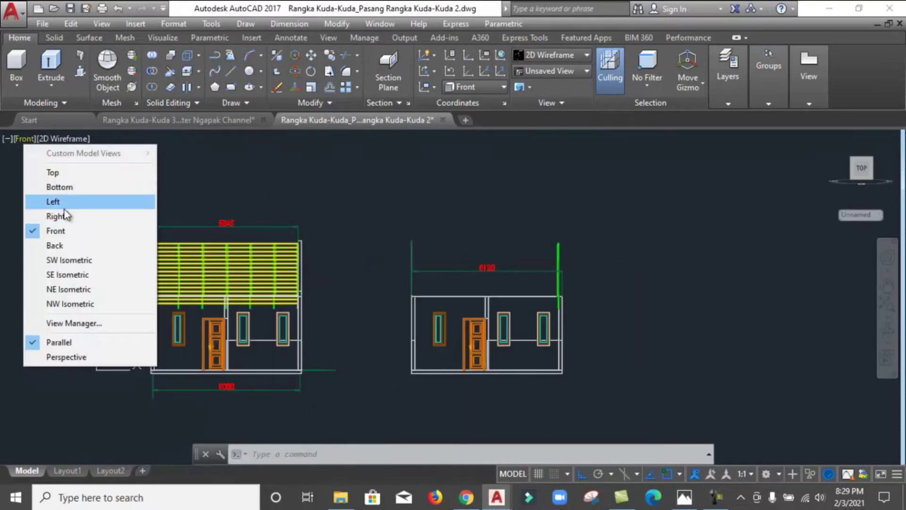
click(66, 173)
scroll(482, 268, down, 2)
scroll(507, 349, up, 6)
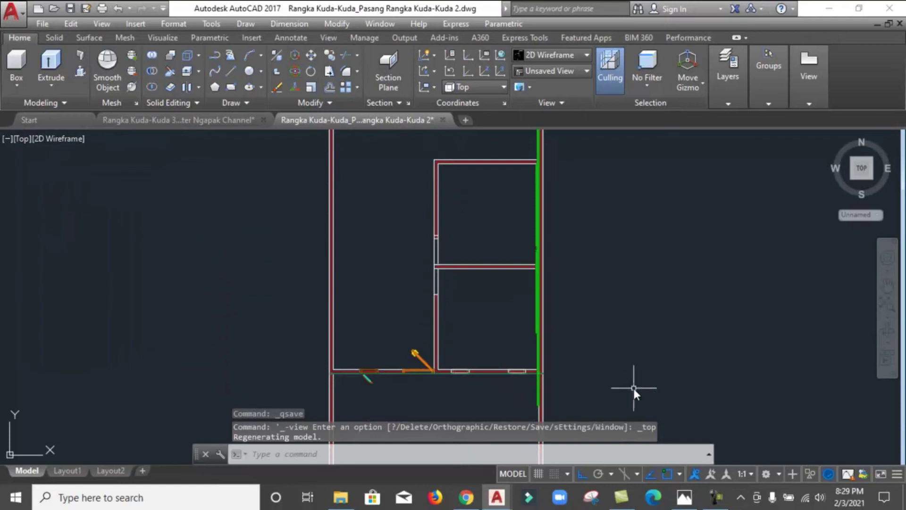
scroll(659, 287, down, 2)
scroll(579, 289, up, 2)
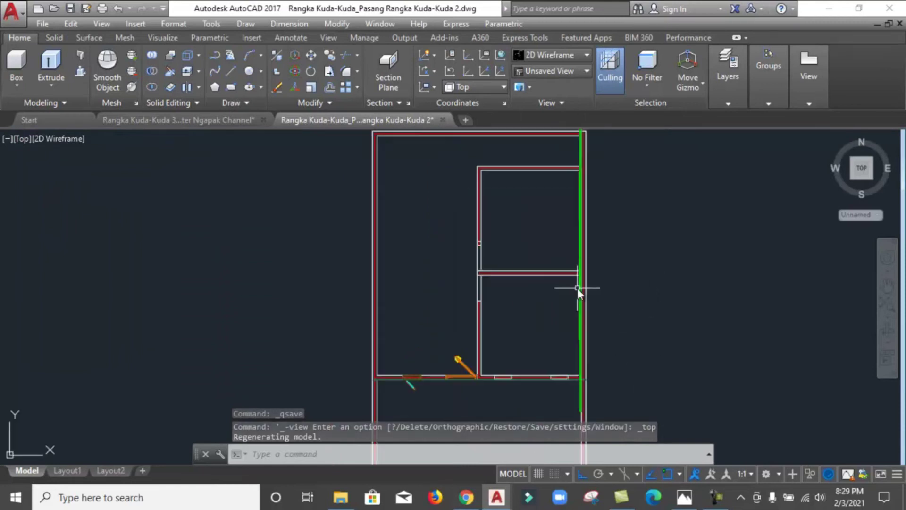
click(21, 141)
click(69, 201)
scroll(830, 278, up, 4)
scroll(722, 283, down, 2)
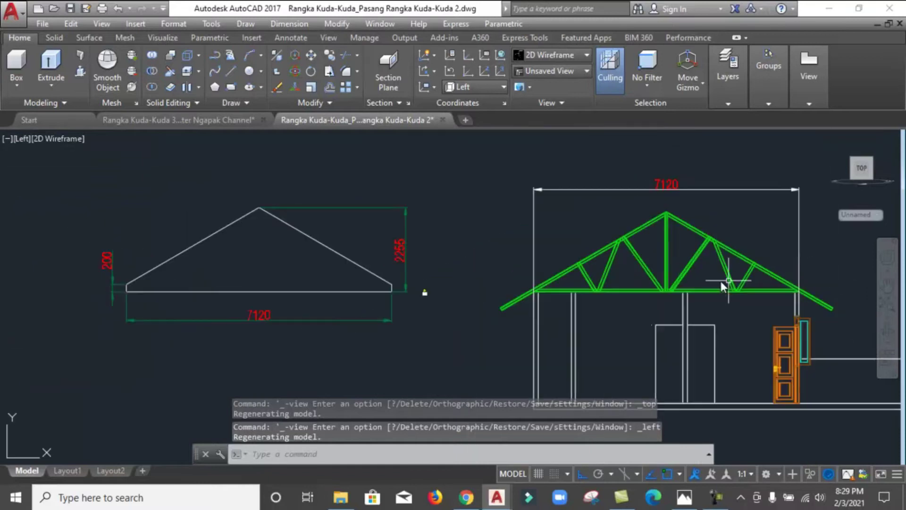
click(69, 138)
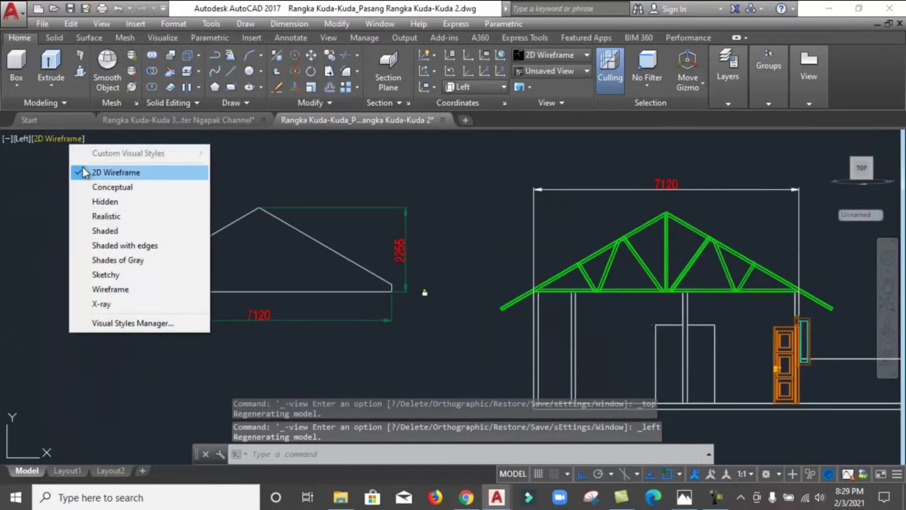
Step: Display the model shaded with edges and orbit it to inspect the house in 3D
click(127, 246)
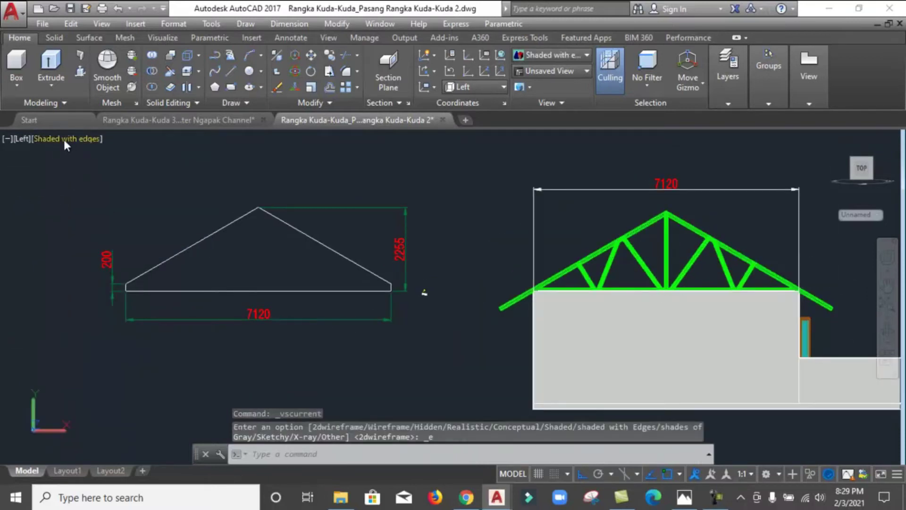
mouse_move(660, 291)
shift+middle_down()
mouse_move(681, 293)
mouse_move(668, 318)
shift+middle_up()
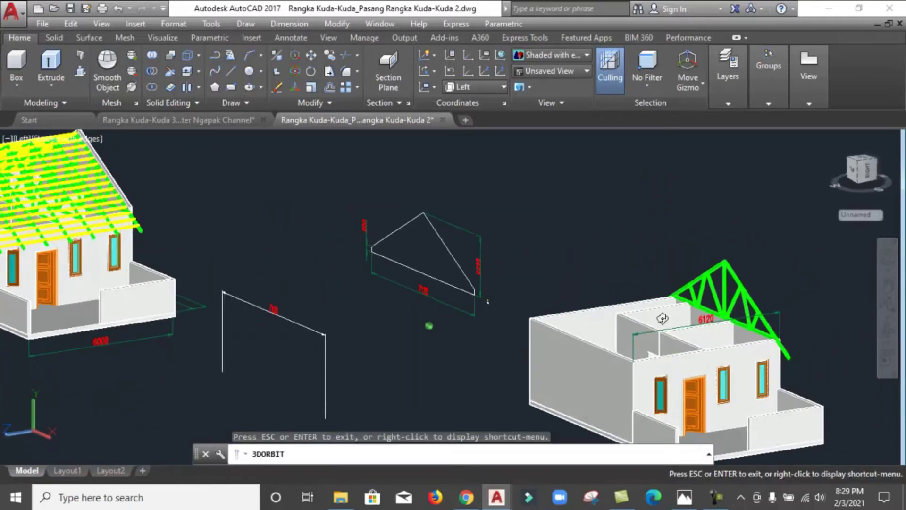
scroll(668, 318, up, 5)
scroll(707, 326, up, 5)
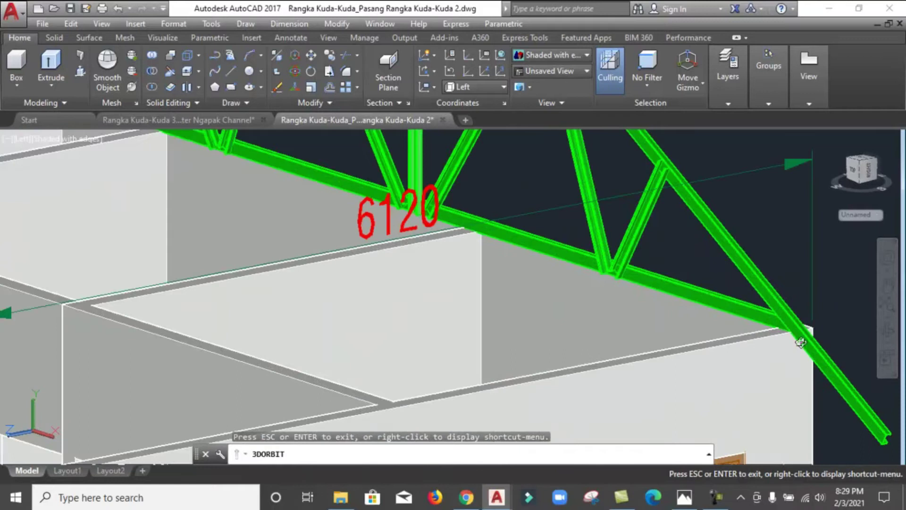
scroll(801, 338, up, 3)
scroll(801, 338, down, 5)
scroll(684, 321, down, 5)
Step: Orbit back and set the viewport to the Front elevation preset view
mouse_move(572, 307)
shift+middle_down()
mouse_move(556, 313)
mouse_move(594, 279)
mouse_move(611, 277)
mouse_move(443, 295)
shift+middle_up()
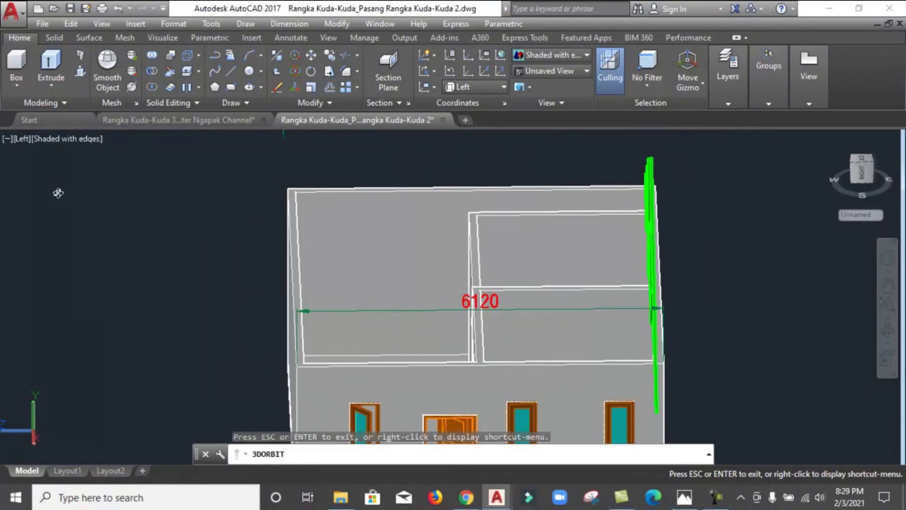
click(30, 138)
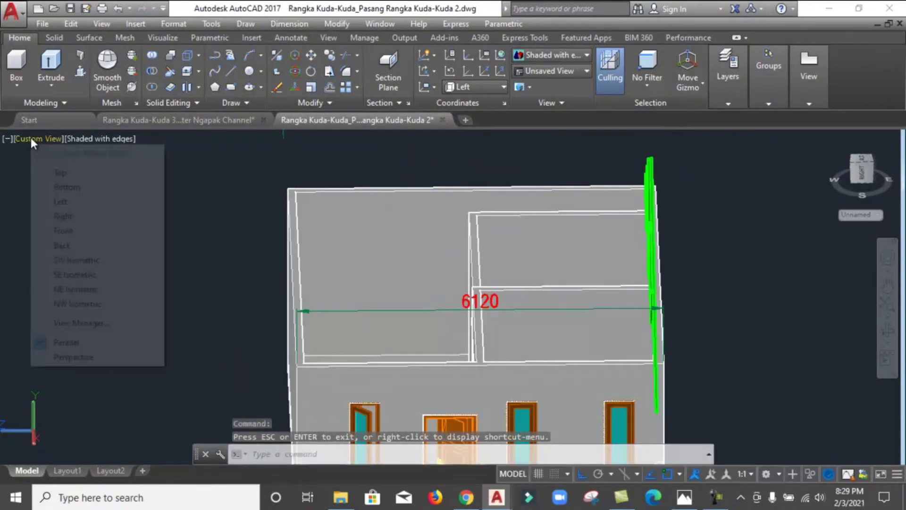
click(60, 231)
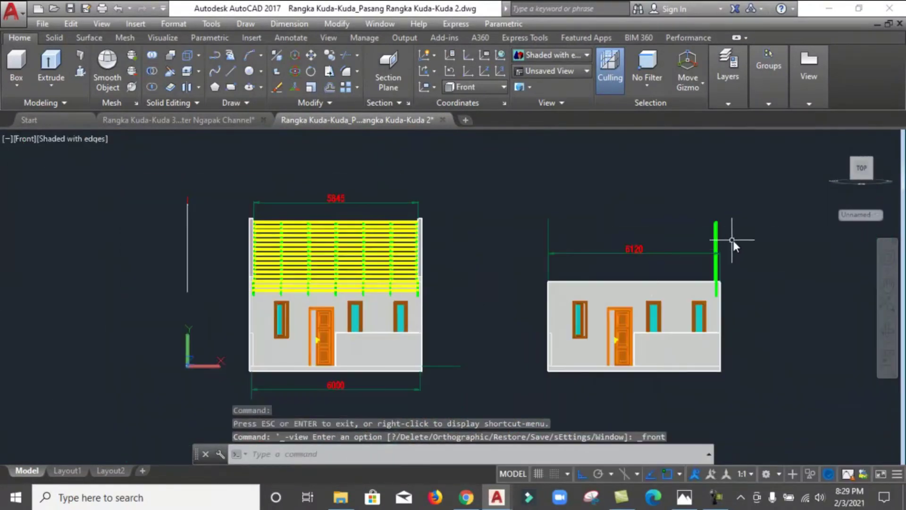
scroll(732, 240, up, 3)
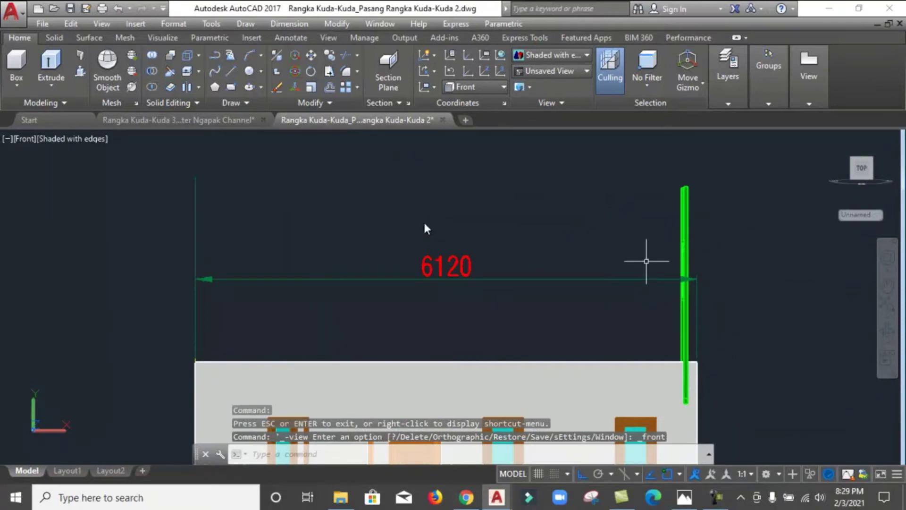
Step: Mirror the green post about a vertical line through the 6120 dimension's midpoint, keeping the original
text(mi)
key(Return)
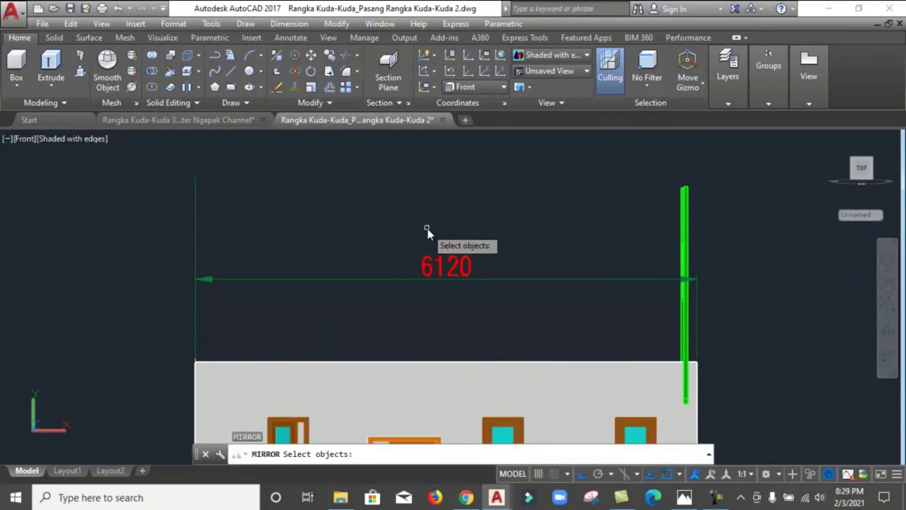
click(708, 222)
click(646, 214)
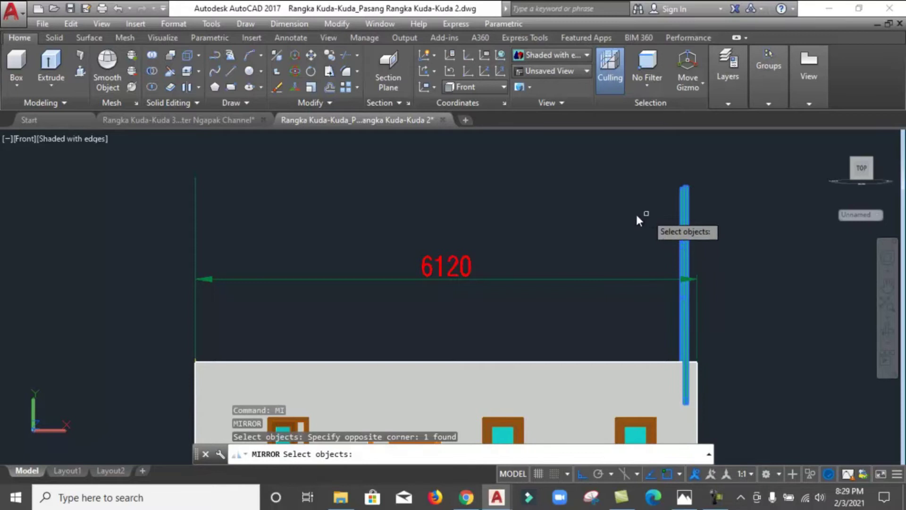
key(Return)
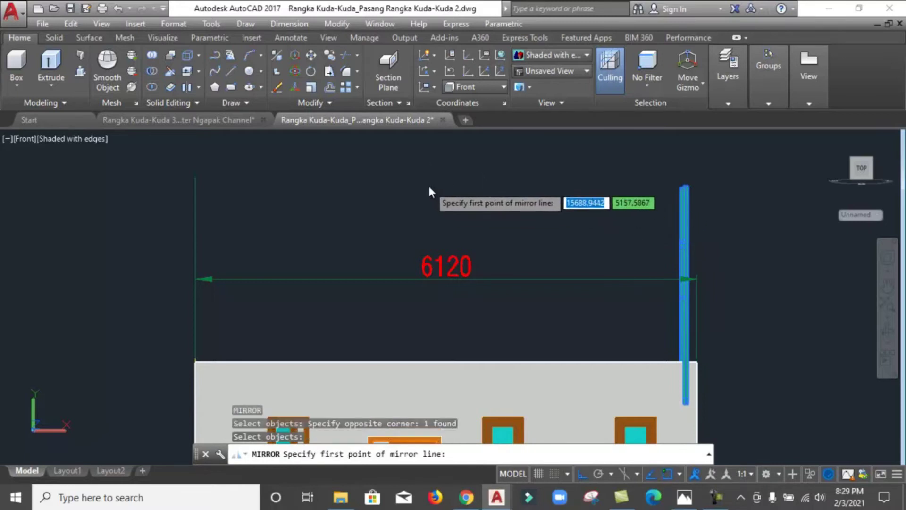
shift+right_click(428, 186)
click(454, 256)
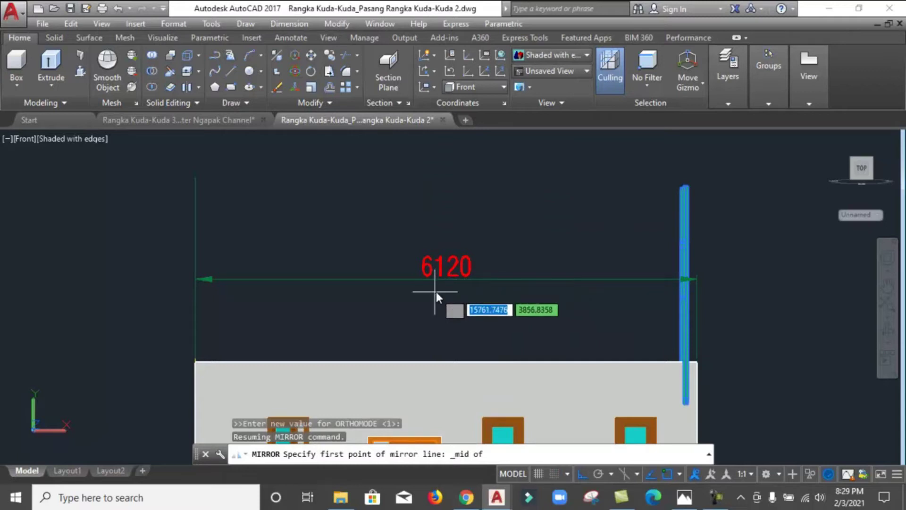
click(444, 285)
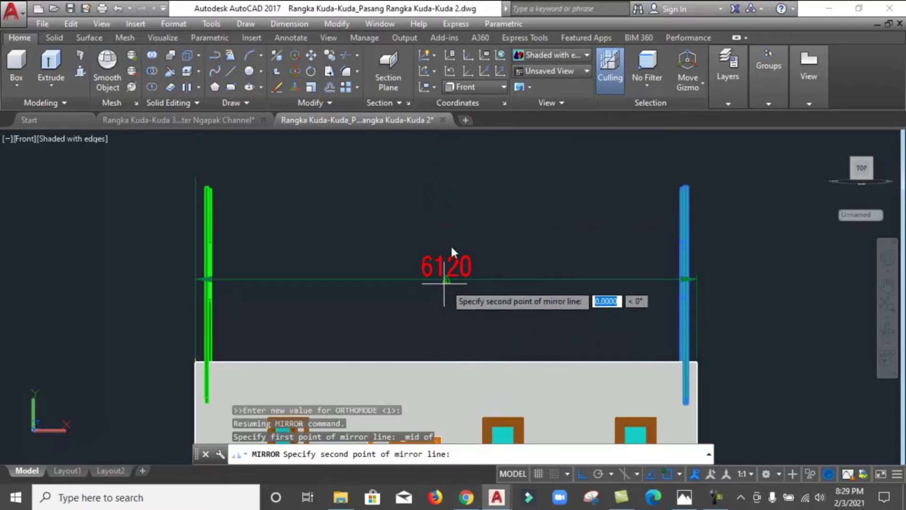
click(455, 193)
key(Return)
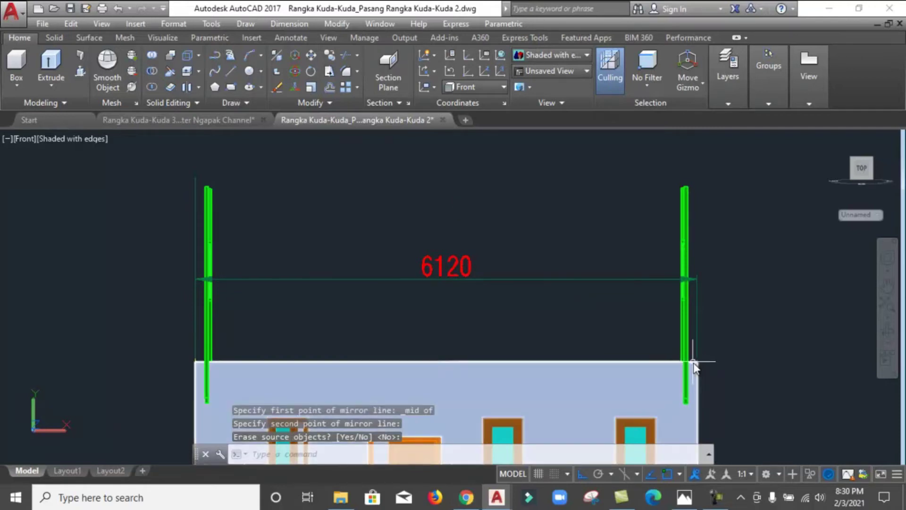
scroll(298, 294, down, 2)
scroll(307, 264, up, 2)
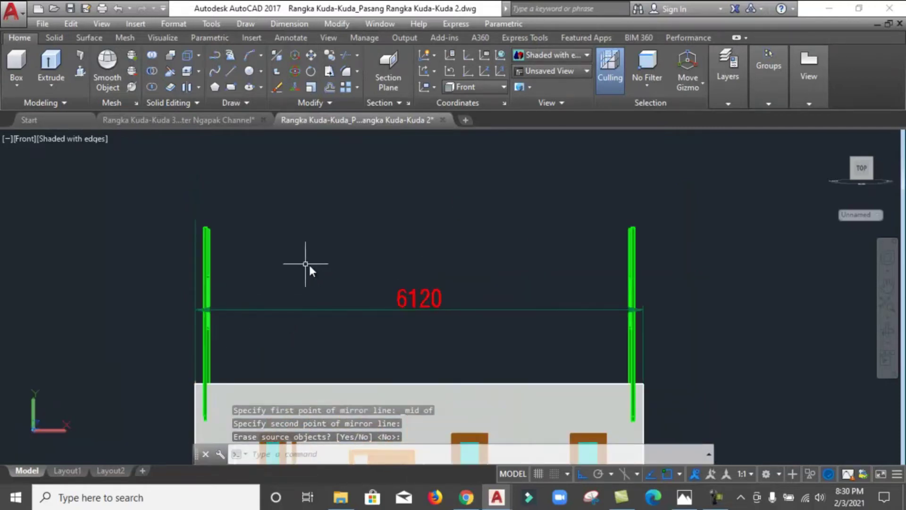
Step: Add a 5845 linear dimension between the tops of the two green posts, placed above them
click(284, 38)
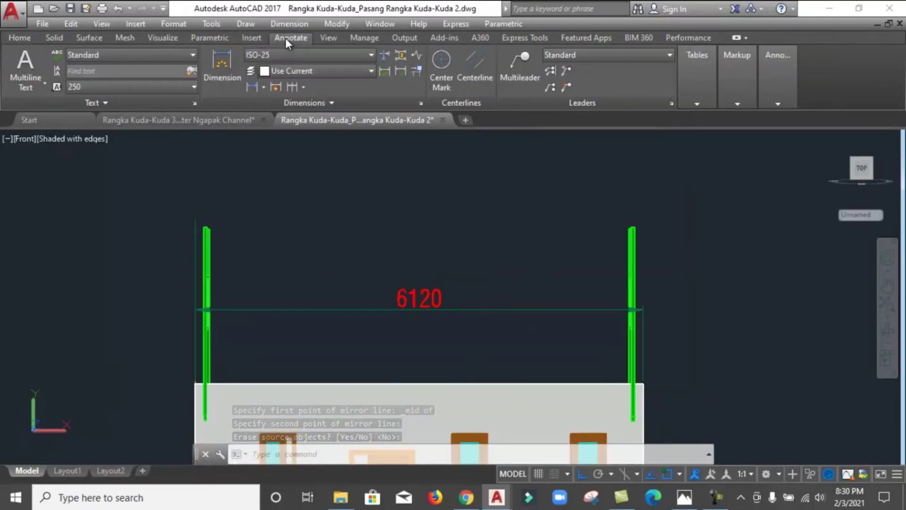
click(251, 83)
scroll(199, 231, up, 2)
scroll(242, 266, up, 1)
click(213, 245)
scroll(203, 257, down, 3)
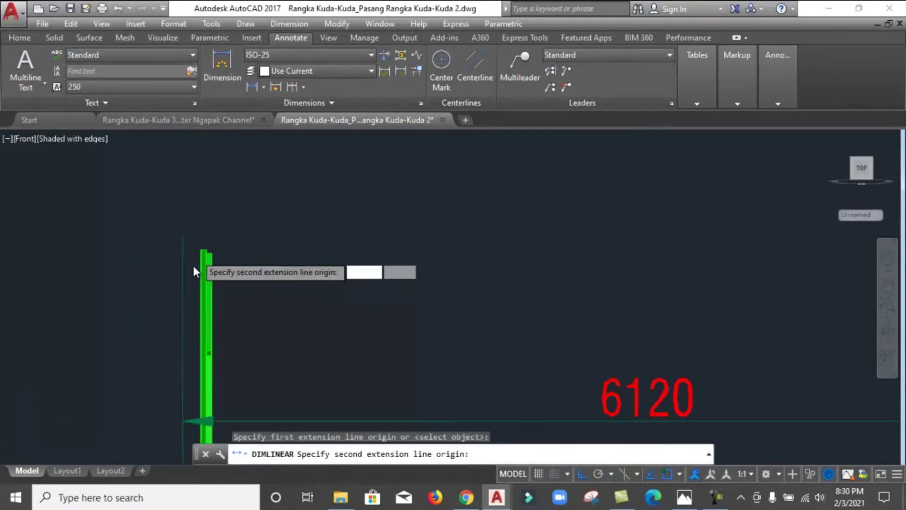
scroll(194, 266, down, 2)
scroll(673, 287, up, 3)
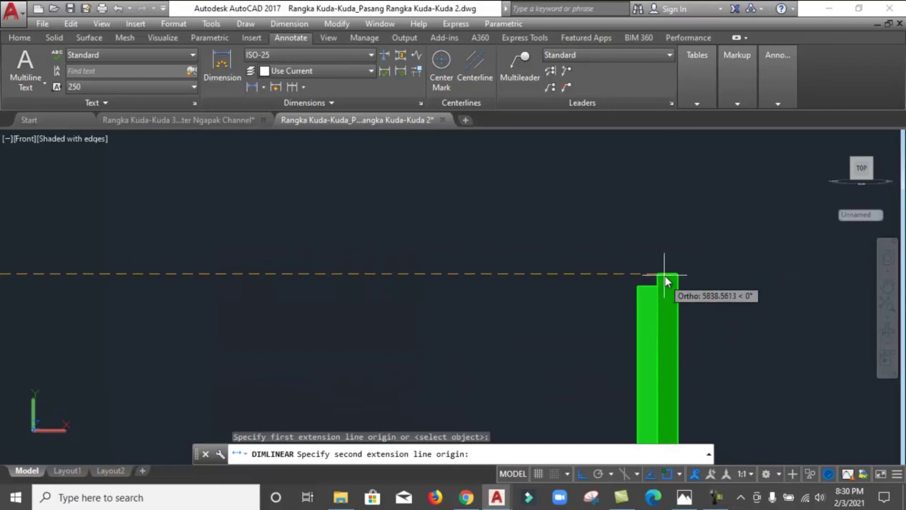
click(666, 274)
scroll(666, 273, down, 3)
click(633, 218)
scroll(613, 215, down, 3)
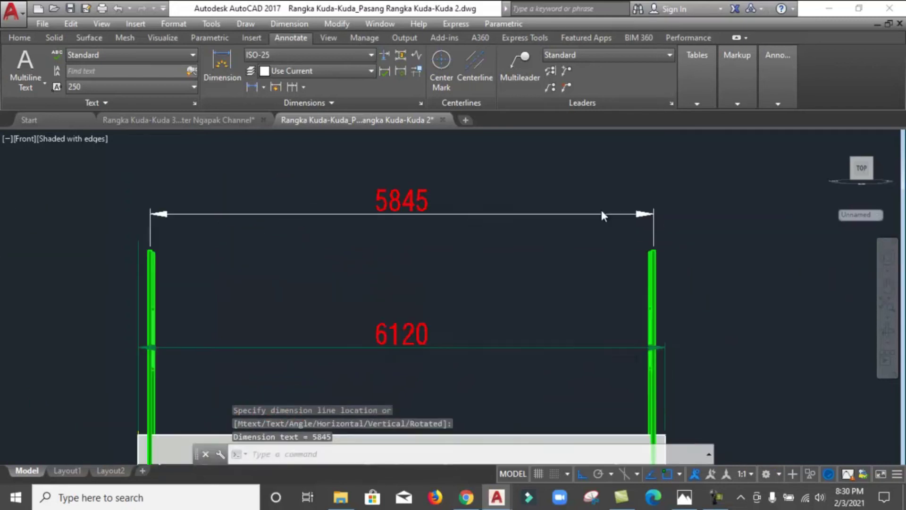
scroll(566, 246, down, 2)
scroll(547, 259, up, 2)
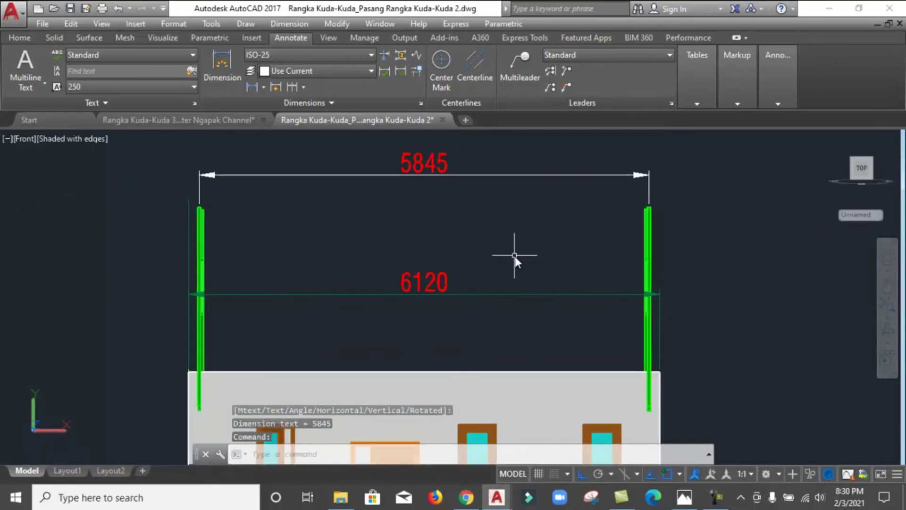
Step: Save the drawing and recentre the house and posts in view
key(ctrl+s)
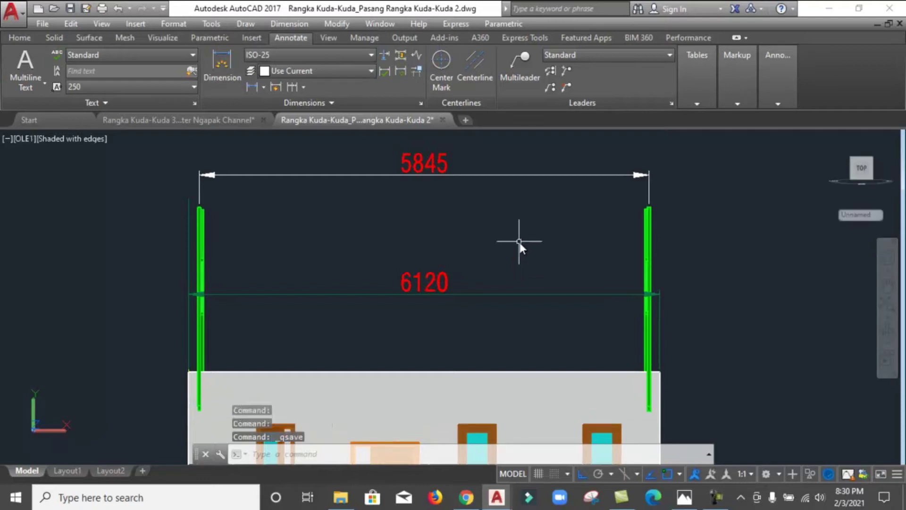
scroll(653, 198, up, 2)
scroll(641, 224, up, 2)
scroll(655, 238, down, 3)
scroll(656, 238, up, 3)
scroll(651, 232, down, 5)
scroll(642, 243, down, 4)
scroll(639, 248, up, 5)
middle_drag(644, 246, 577, 245)
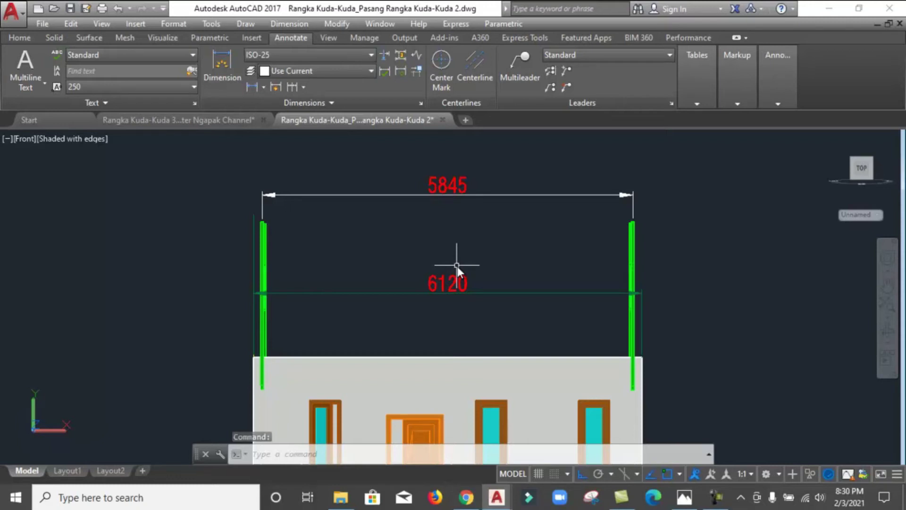
middle_drag(447, 267, 423, 250)
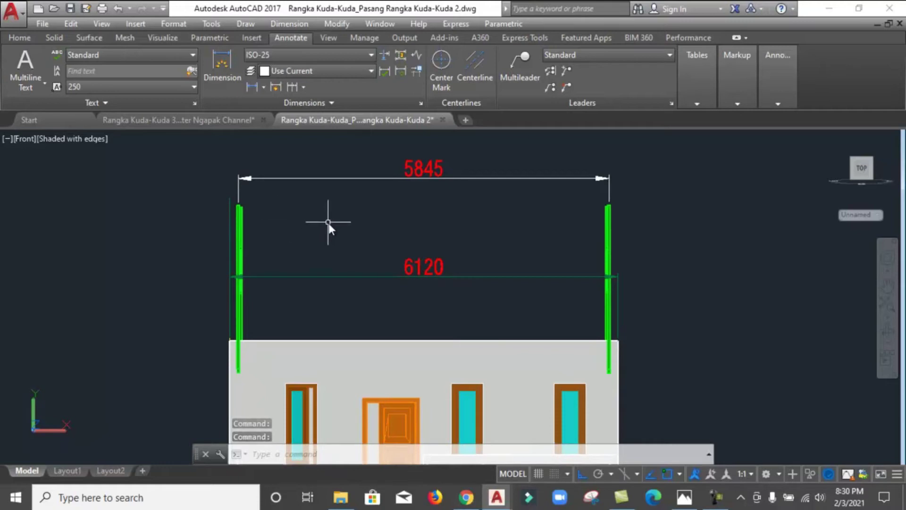
Step: Use the CAL calculator to evaluate 5845/7, giving a post spacing of 835
text(c)
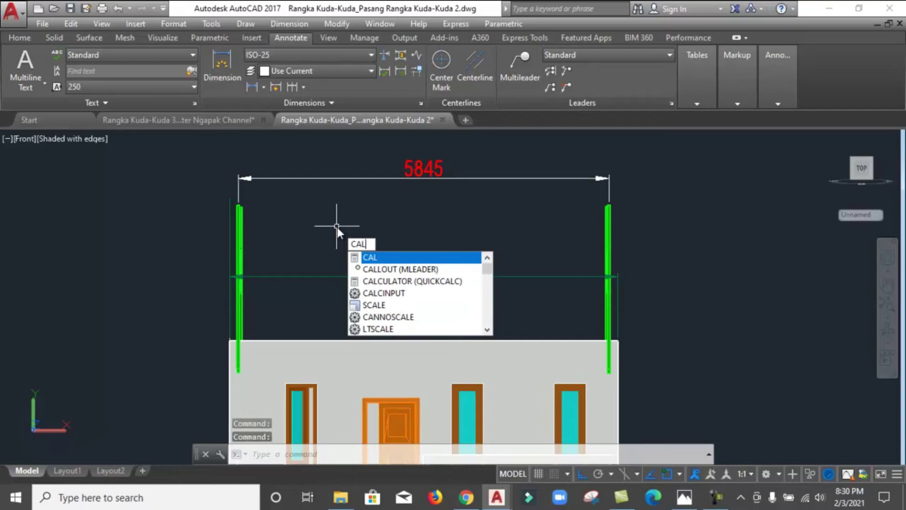
key(Return)
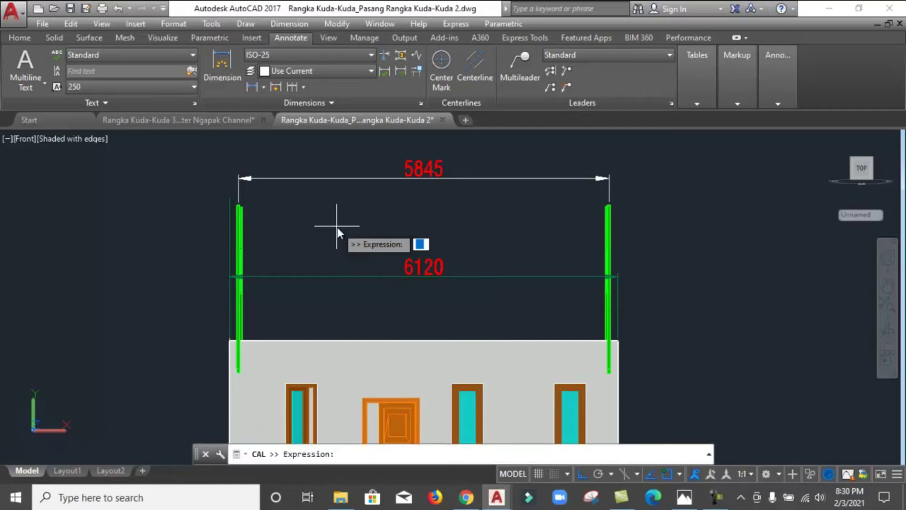
text(5845)
text(/7)
key(Return)
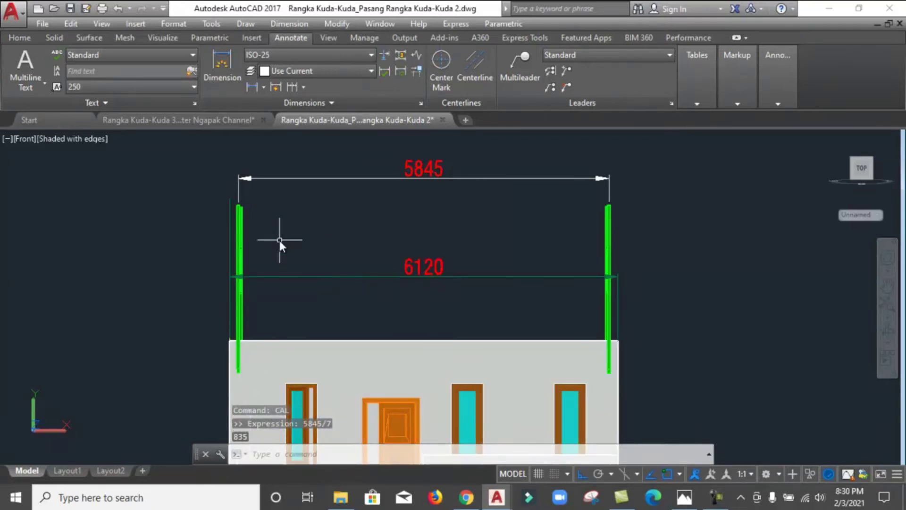
Step: Array the left post rectangularly in 7 columns spaced 835 apart in one row
text(A)
text(R)
click(318, 270)
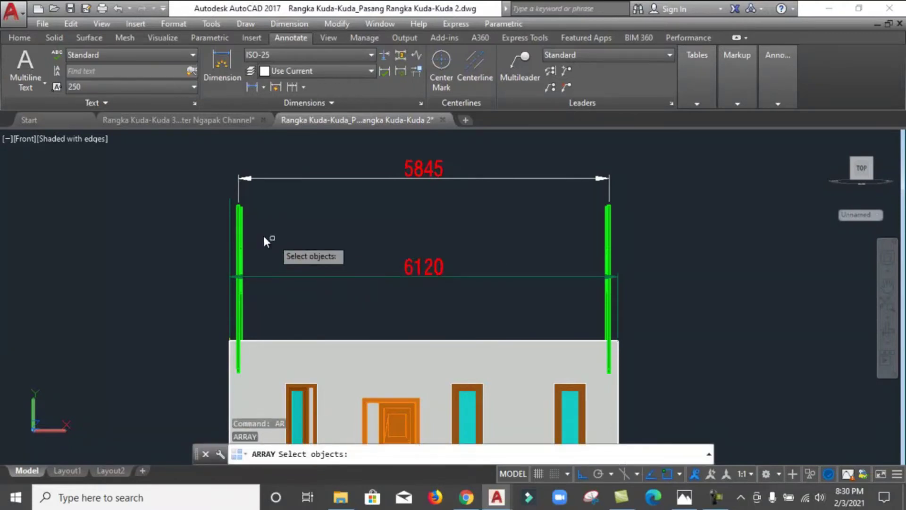
click(242, 234)
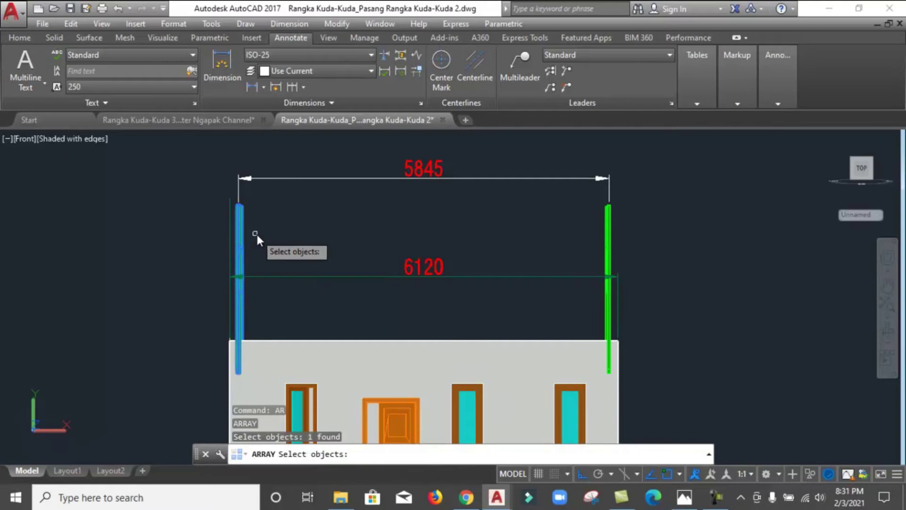
key(Return)
key(Return)
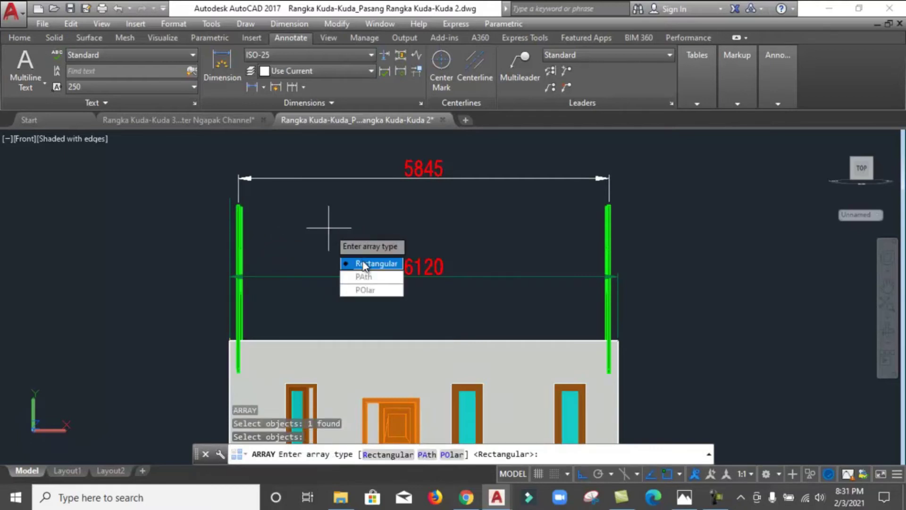
click(365, 272)
text(7)
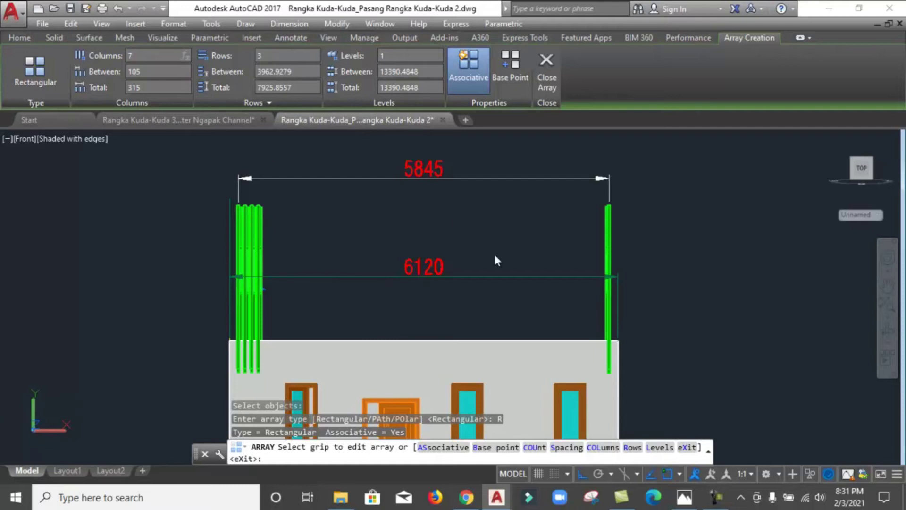
key(Return)
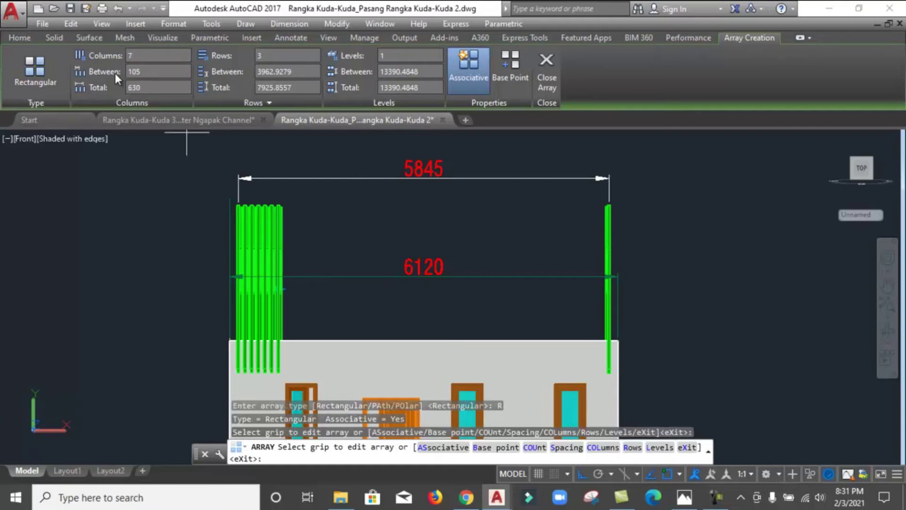
text(835)
key(Return)
text(1)
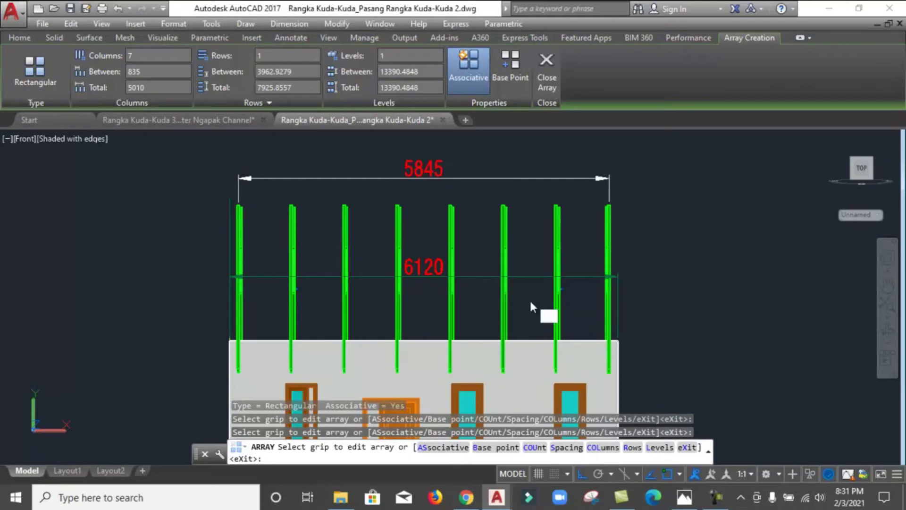
key(Return)
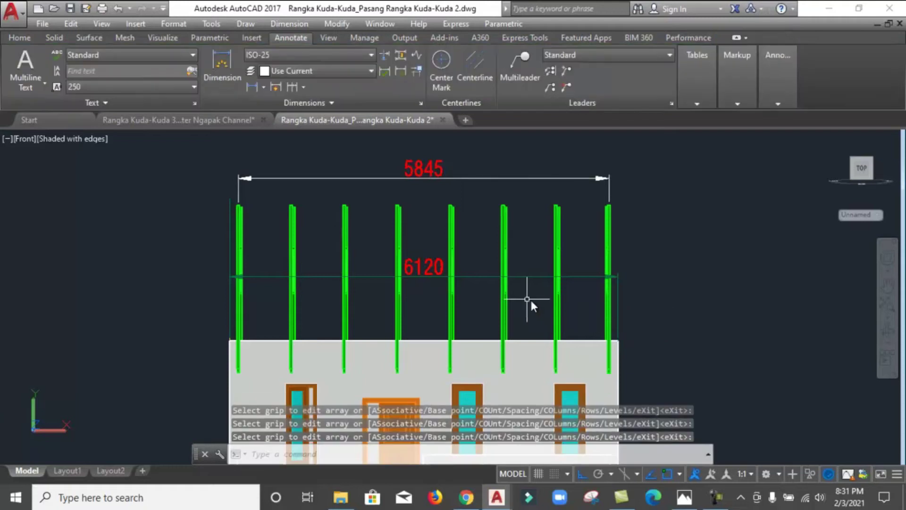
Step: Select the new post array to check it, then clear the selection
scroll(349, 200, up, 2)
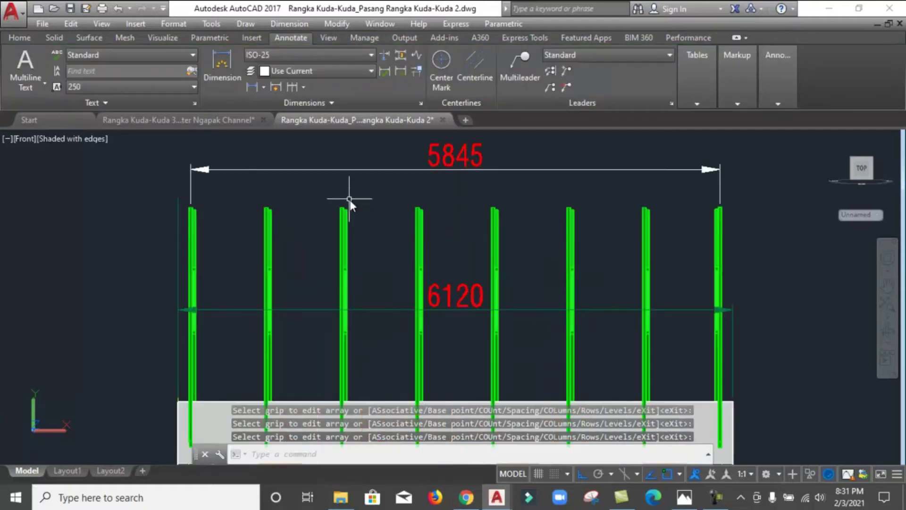
click(495, 216)
scroll(495, 216, down, 3)
scroll(537, 222, down, 3)
key(Escape)
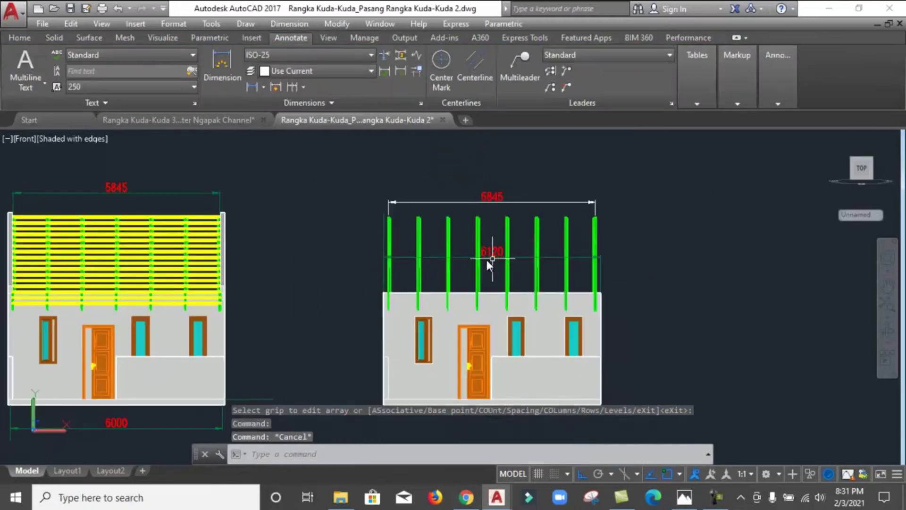
Step: Switch to SW Isometric and freely orbit the house to a near-front view
click(24, 139)
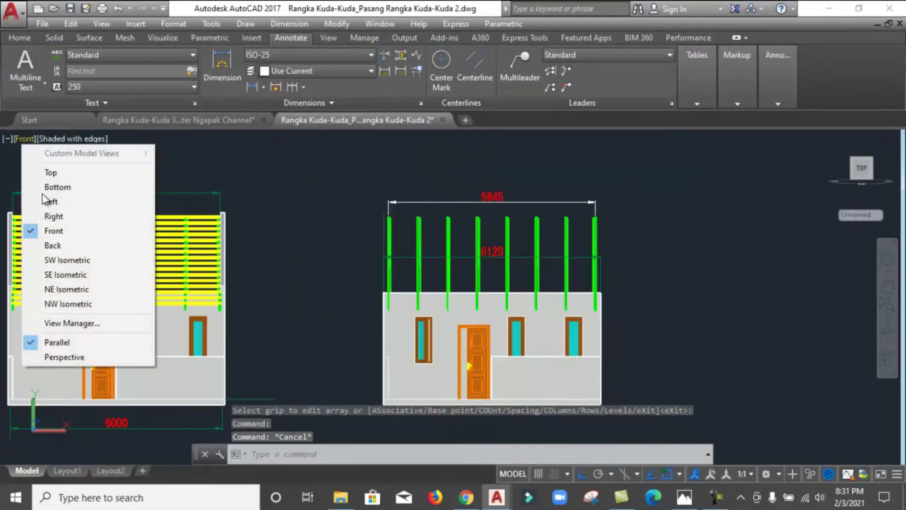
click(82, 261)
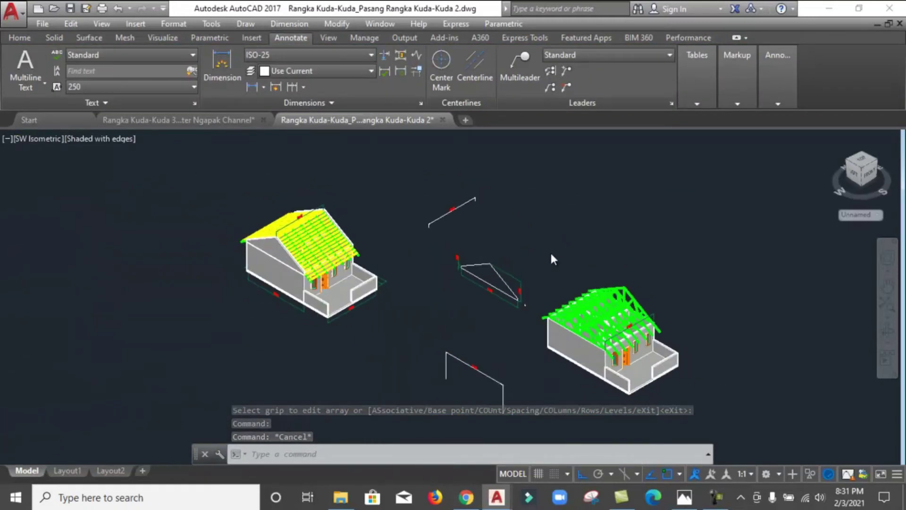
scroll(653, 376, up, 2)
scroll(646, 344, up, 2)
scroll(608, 276, up, 1)
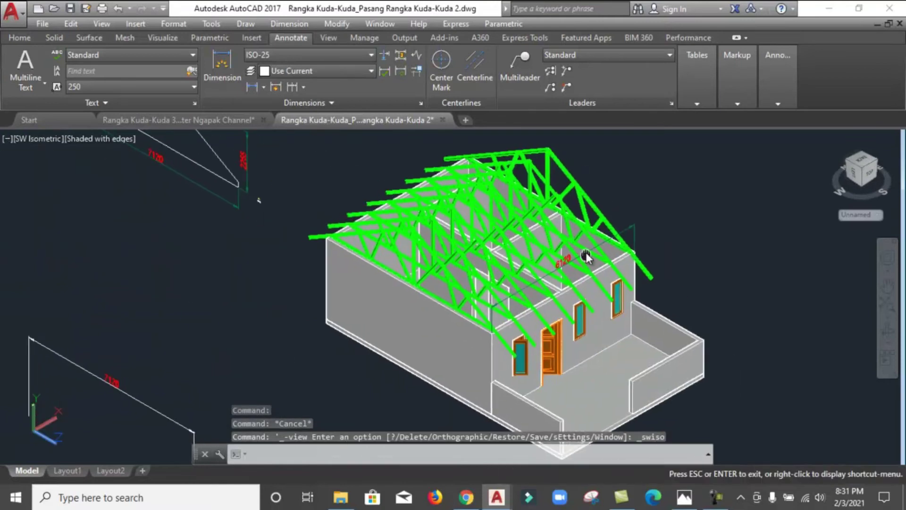
click(888, 331)
scroll(496, 346, up, 3)
scroll(495, 345, down, 2)
scroll(496, 345, down, 2)
mouse_move(495, 346)
mouse_down()
mouse_move(526, 282)
mouse_move(605, 295)
mouse_move(507, 310)
mouse_move(496, 289)
mouse_up()
scroll(546, 255, down, 3)
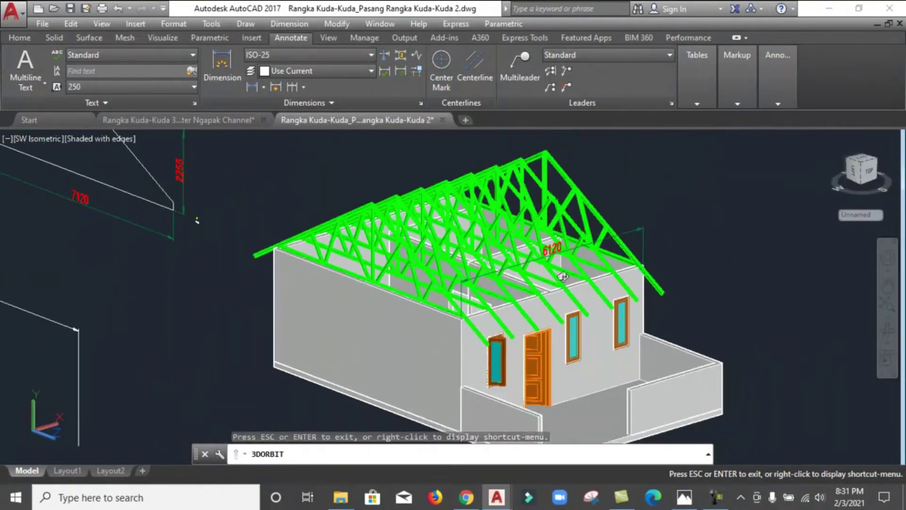
scroll(530, 249, up, 1)
scroll(483, 257, down, 1)
key(Escape)
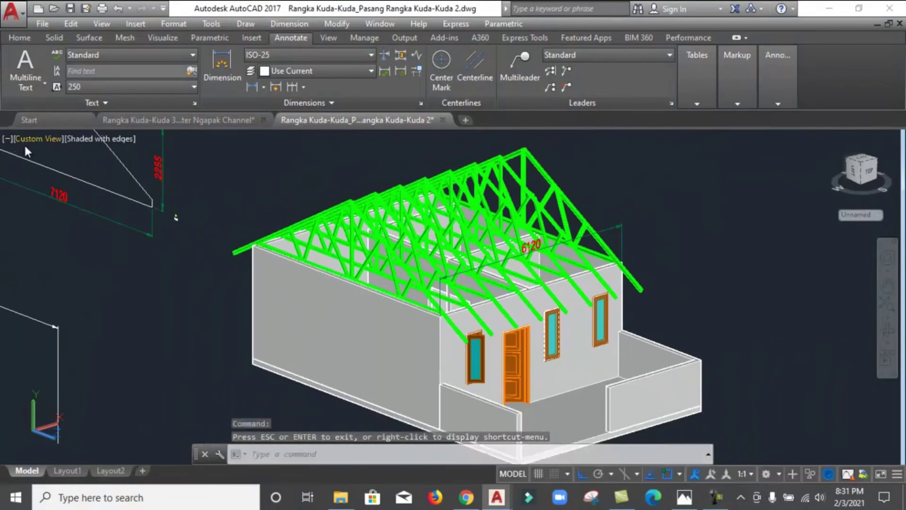
Step: Return to SW Isometric and zoom and pan onto the triangular gable outline
click(24, 140)
click(74, 259)
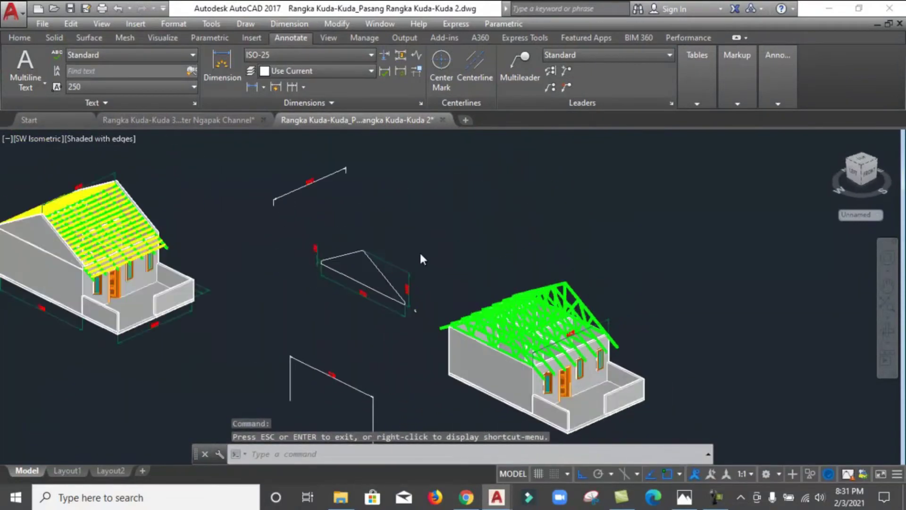
scroll(554, 311, up, 4)
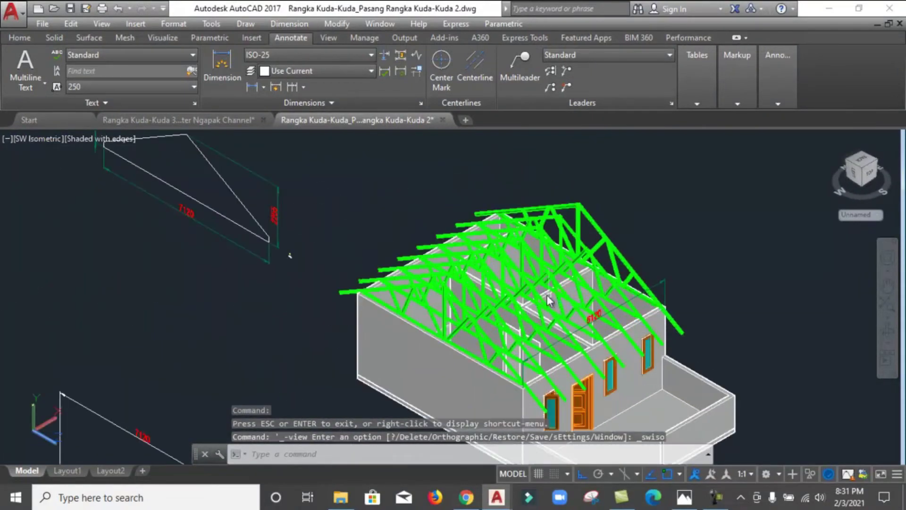
scroll(512, 267, down, 4)
scroll(117, 210, up, 3)
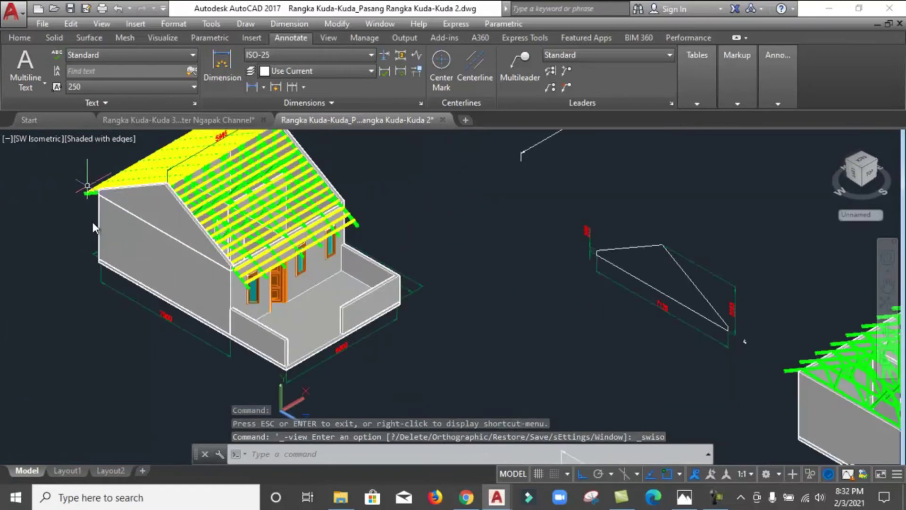
scroll(117, 211, up, 2)
scroll(117, 210, up, 3)
scroll(174, 194, down, 10)
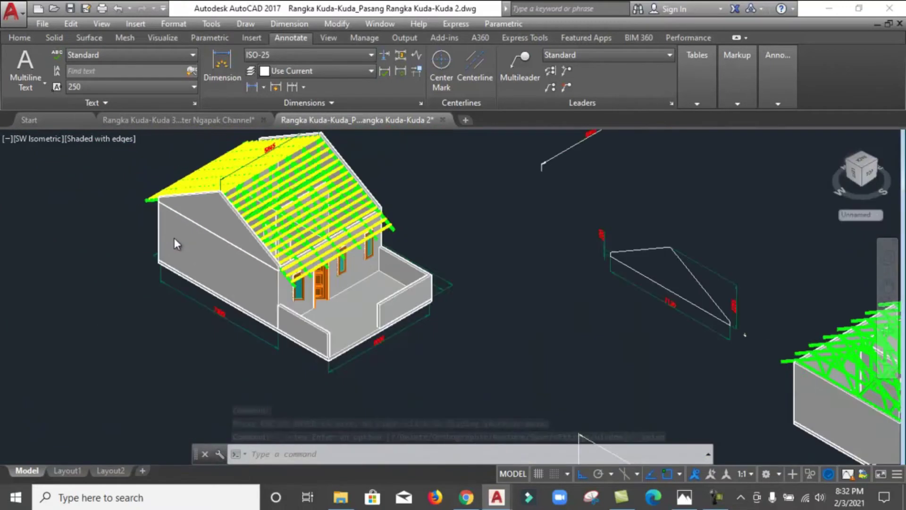
scroll(386, 259, down, 1)
scroll(535, 255, up, 3)
scroll(486, 239, up, 2)
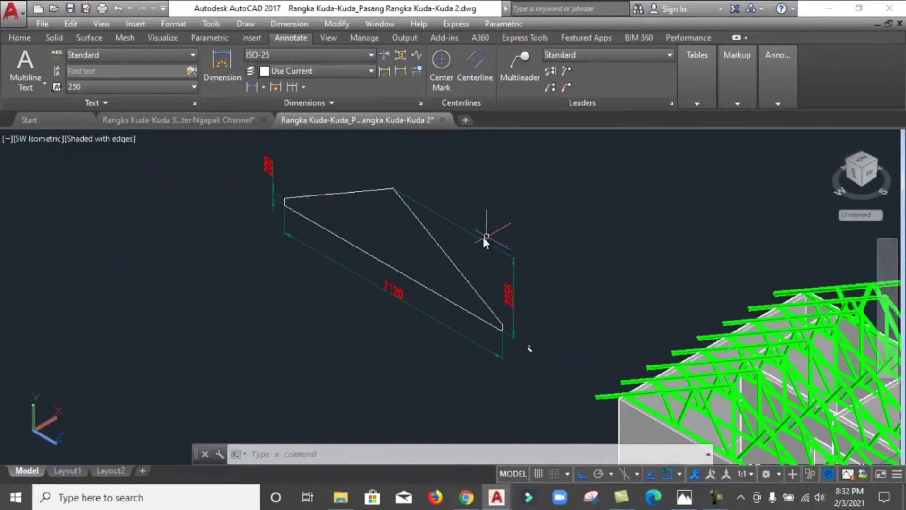
scroll(386, 205, up, 2)
middle_drag(388, 204, 348, 220)
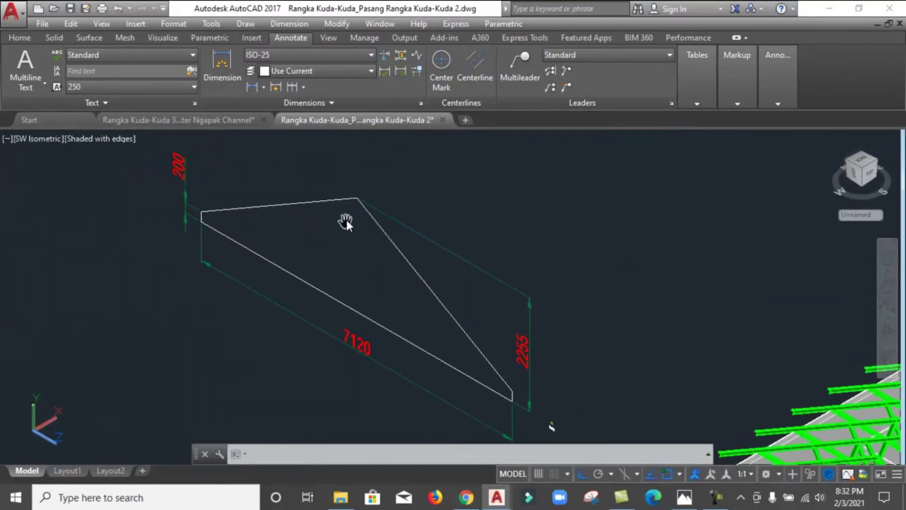
click(33, 141)
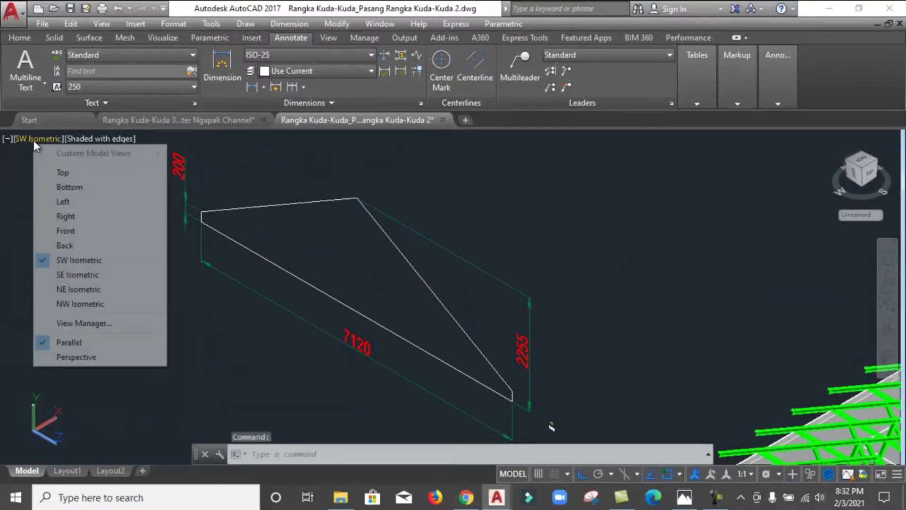
Step: Switch to the Left view and check a line of the triangle outline
click(66, 200)
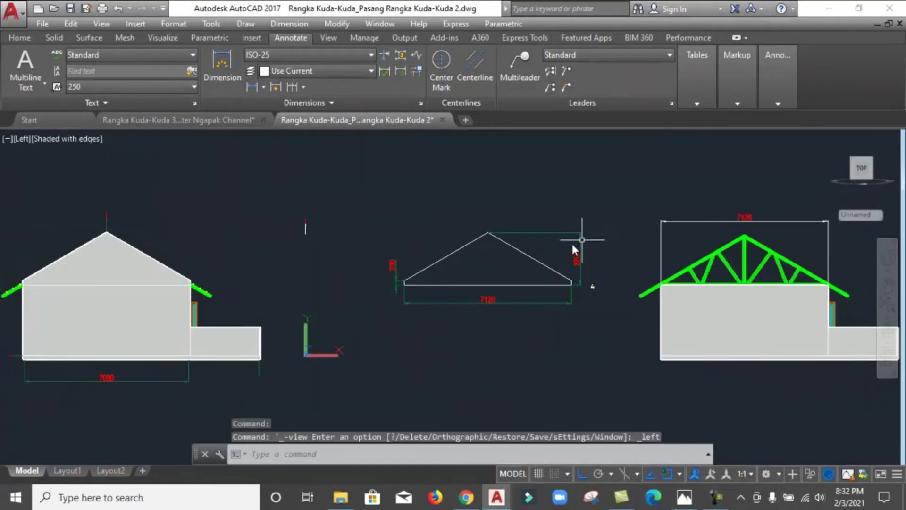
scroll(529, 255, up, 5)
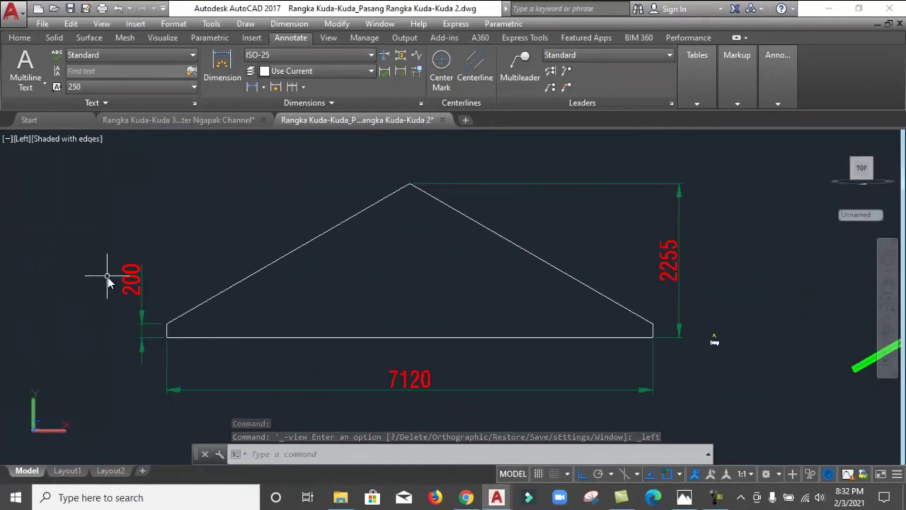
scroll(138, 315, down, 4)
click(271, 274)
scroll(158, 285, up, 2)
key(Escape)
key(Escape)
key(Escape)
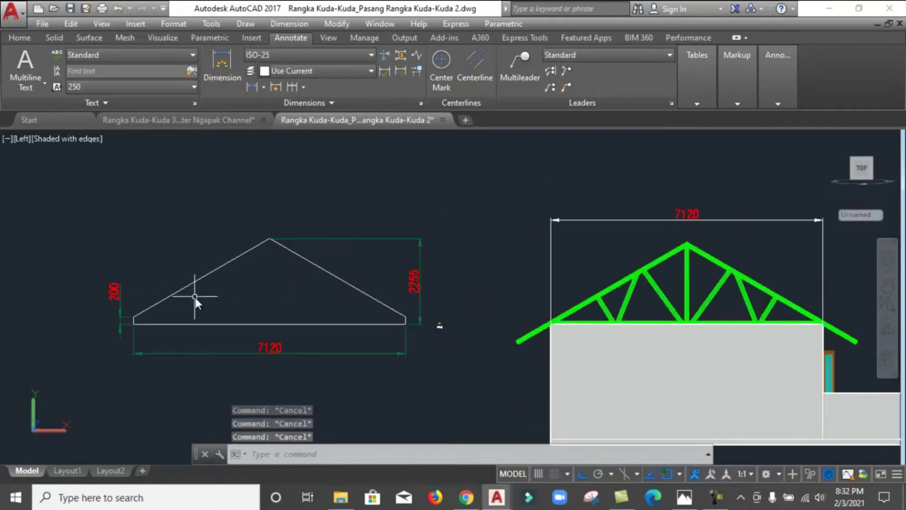
Step: Join the triangle outline's five lines into one object and verify it
text(j)
key(Return)
click(121, 198)
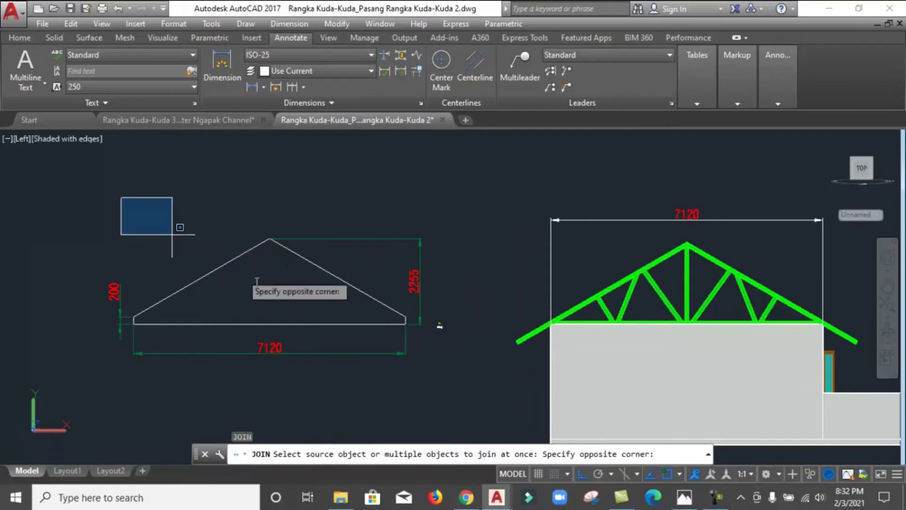
click(417, 324)
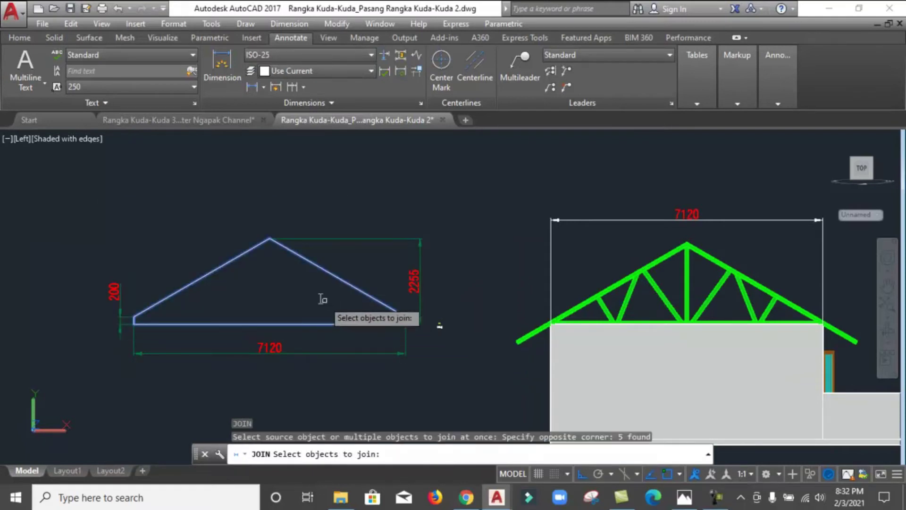
key(Return)
click(317, 267)
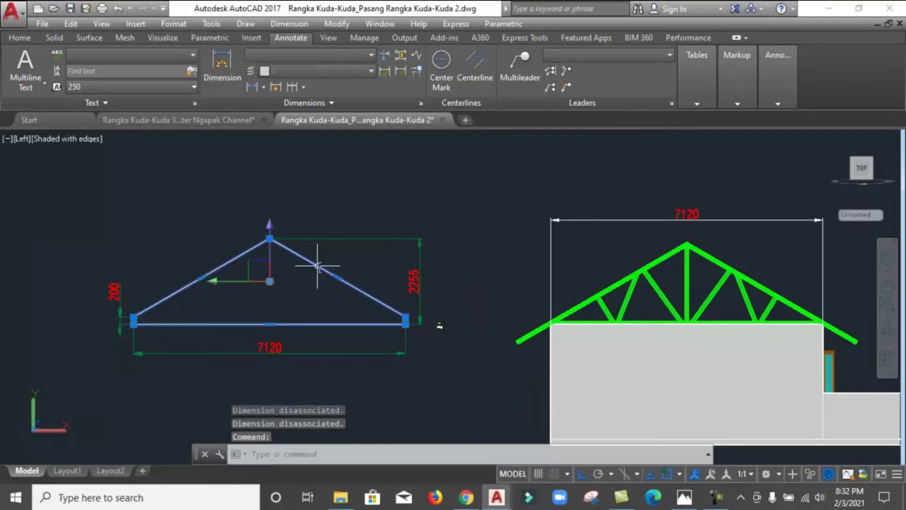
key(Escape)
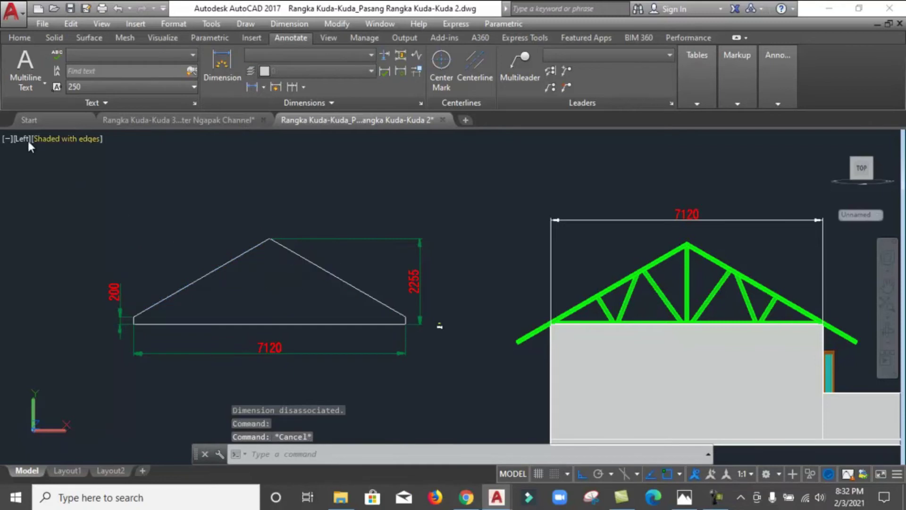
click(23, 140)
click(83, 259)
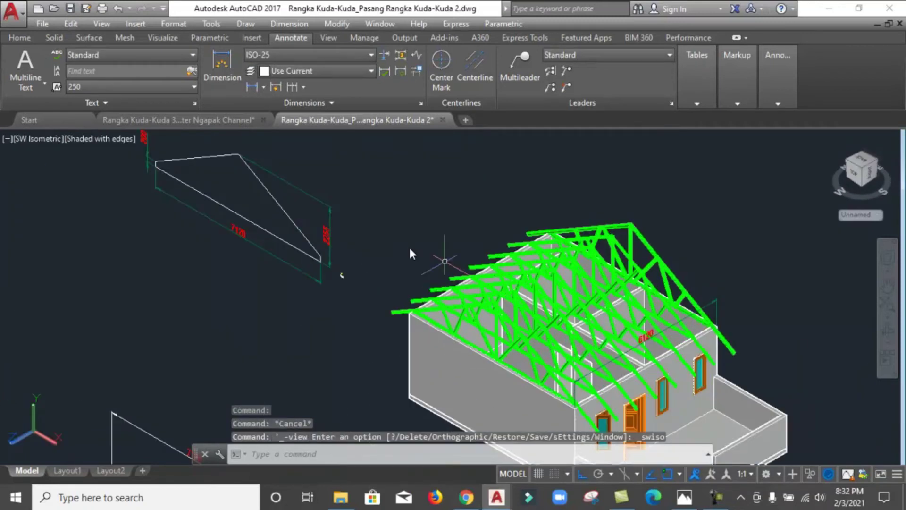
Step: Extrude the joined triangle outline 120 units into a solid gable slab, then select it for copying
scroll(267, 208, up, 3)
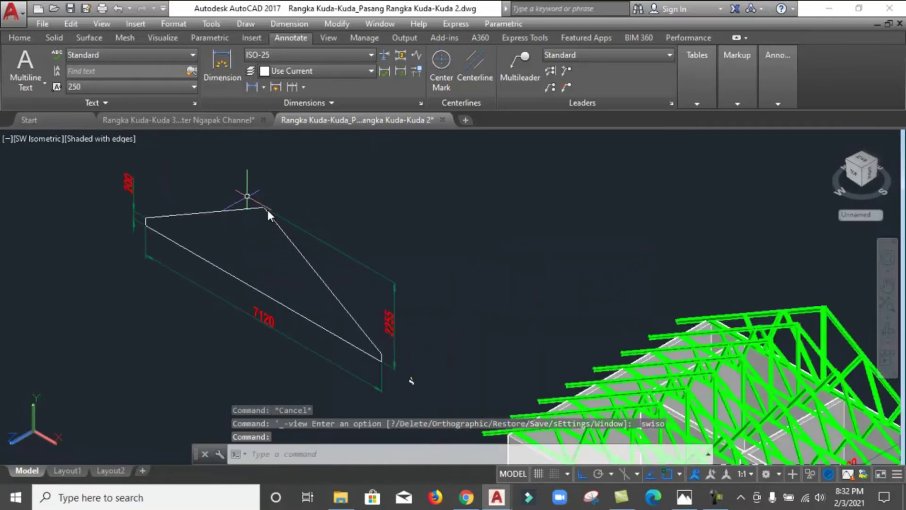
text(ext)
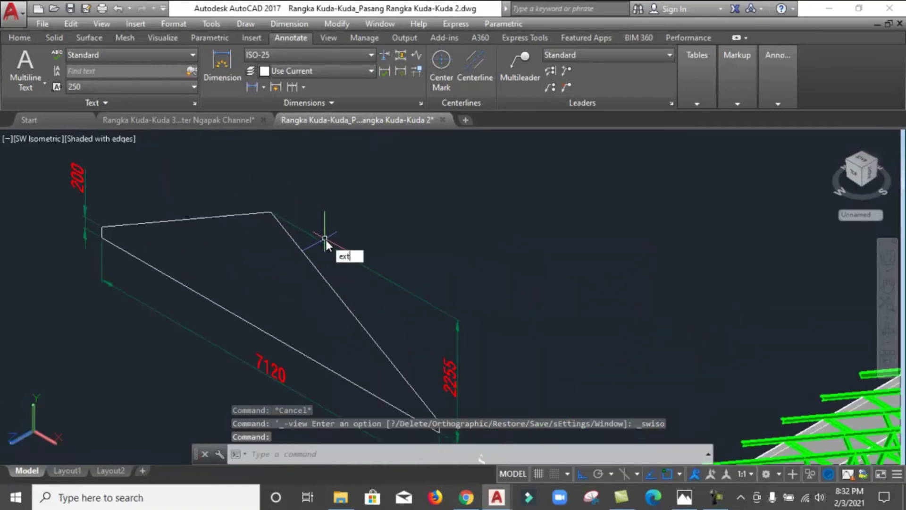
key(Return)
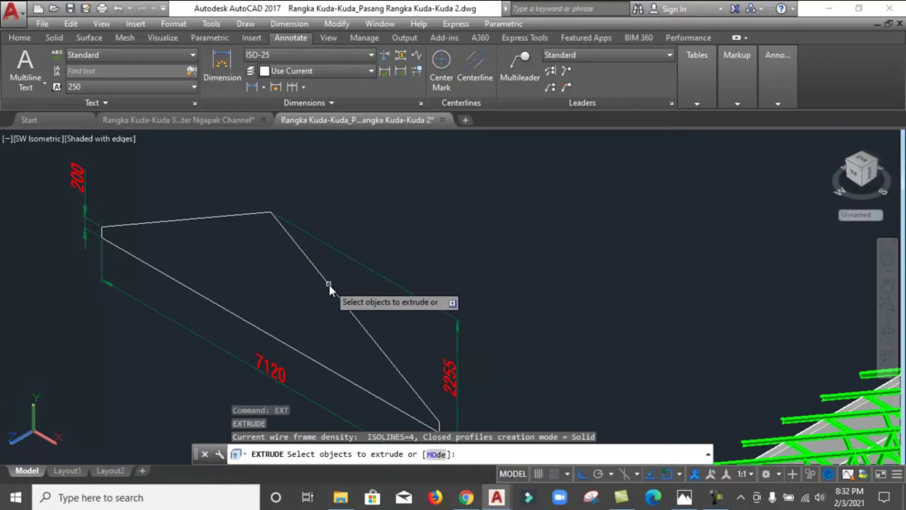
click(328, 282)
key(Return)
text(12)
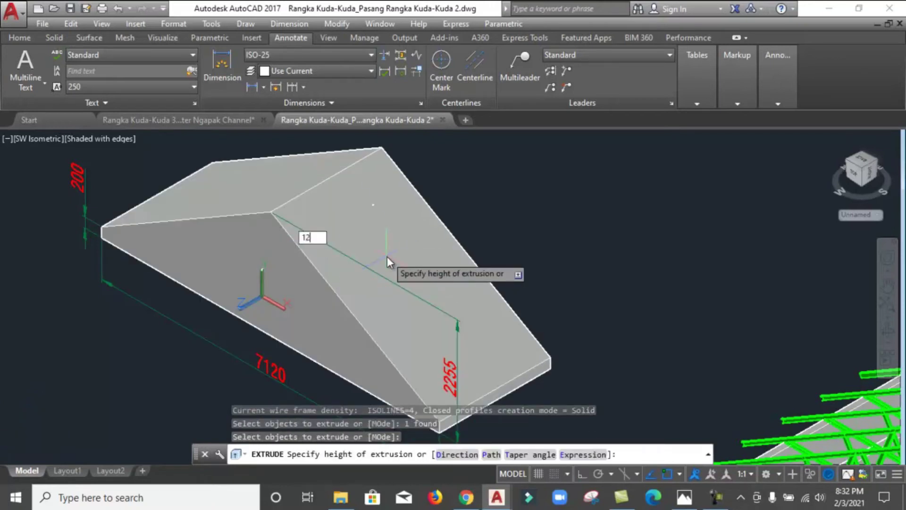
text(0)
key(Return)
scroll(364, 316, down, 5)
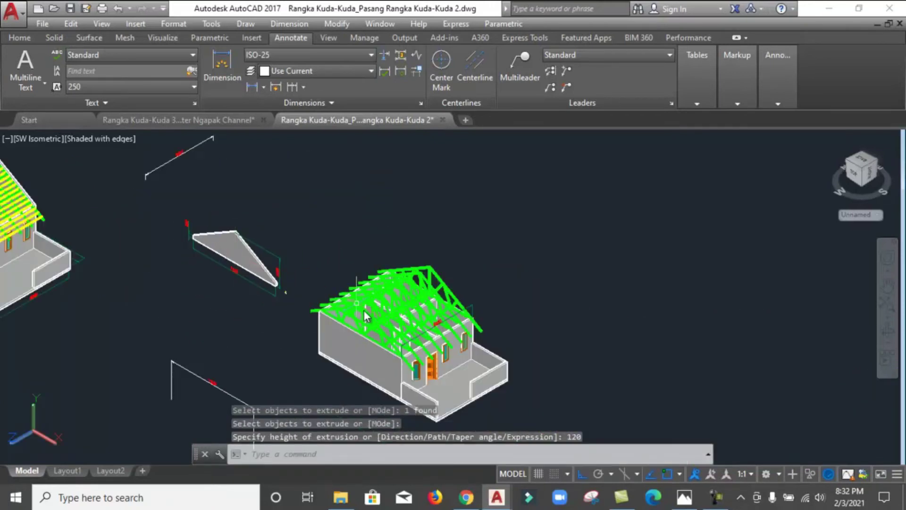
scroll(364, 315, up, 2)
scroll(210, 234, up, 3)
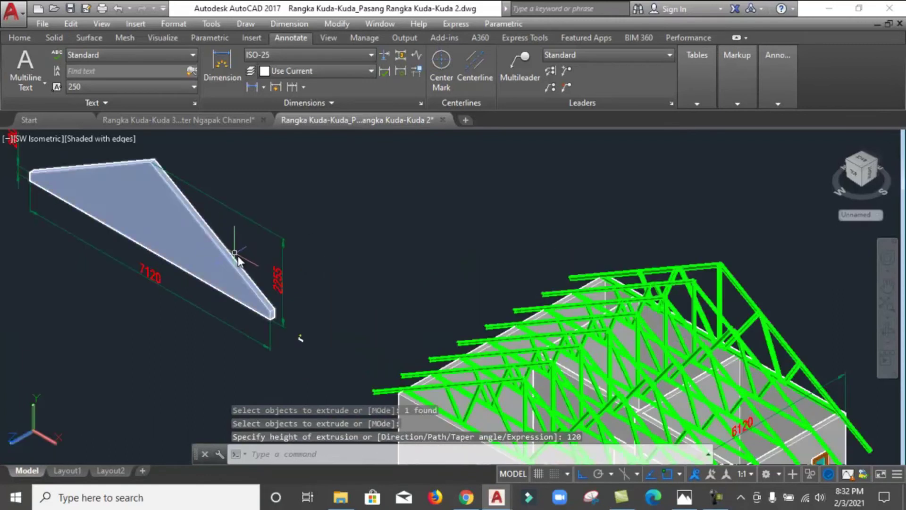
text(co)
key(Return)
click(226, 261)
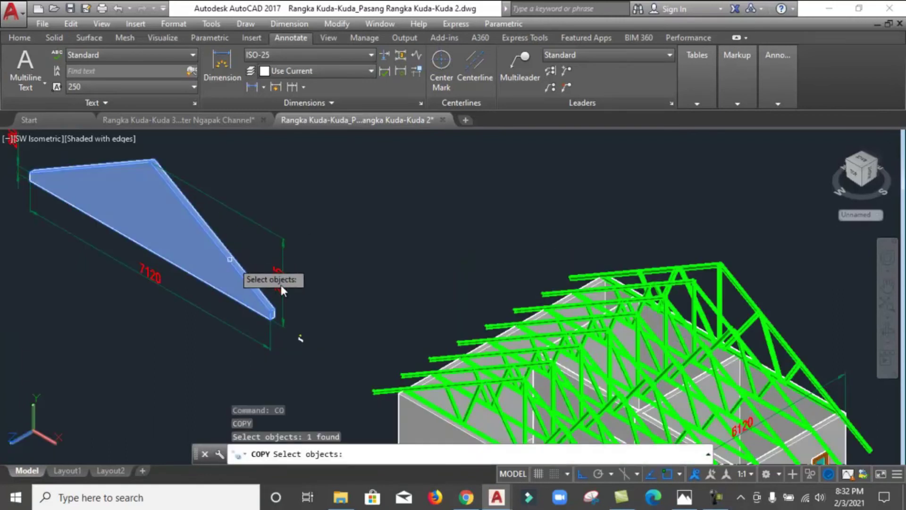
Step: Place a first copy of the triangular gable wall at the house's gable corner
key(Return)
scroll(274, 317, up, 3)
scroll(275, 318, up, 2)
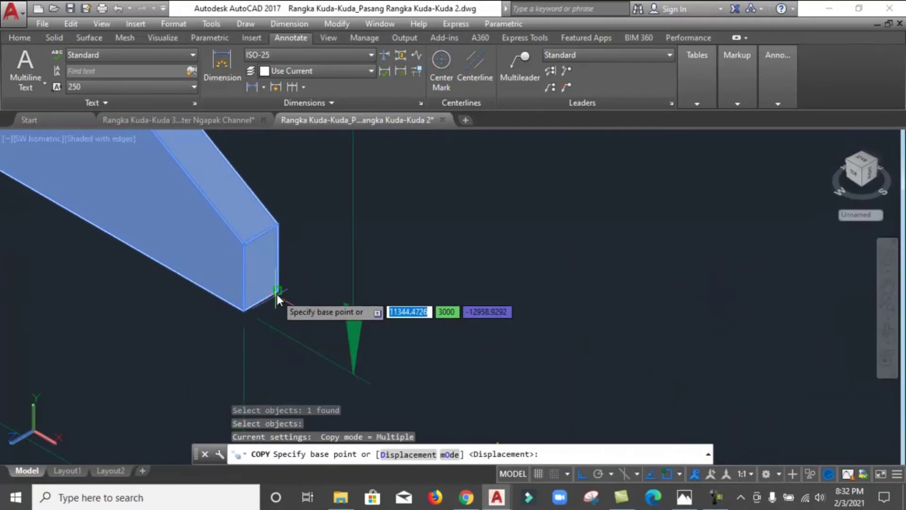
click(277, 293)
scroll(276, 293, down, 2)
scroll(198, 309, down, 2)
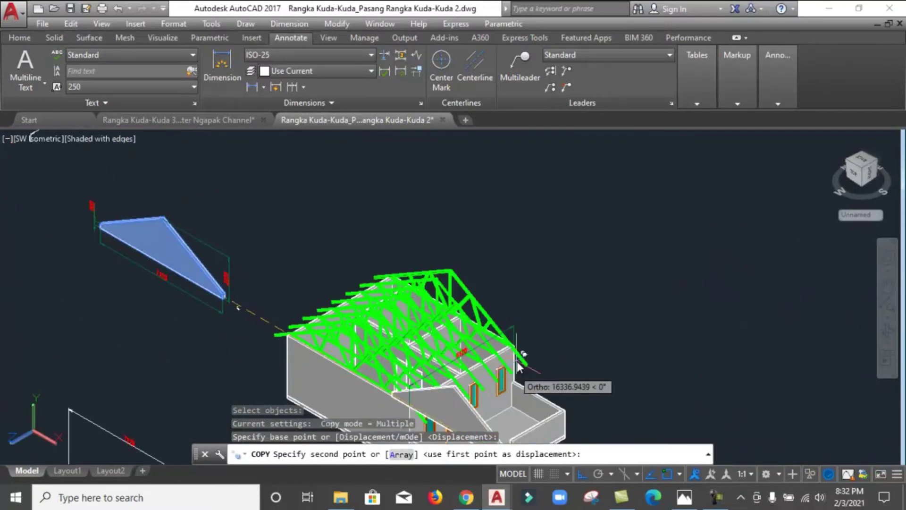
scroll(514, 356, up, 3)
scroll(514, 330, up, 3)
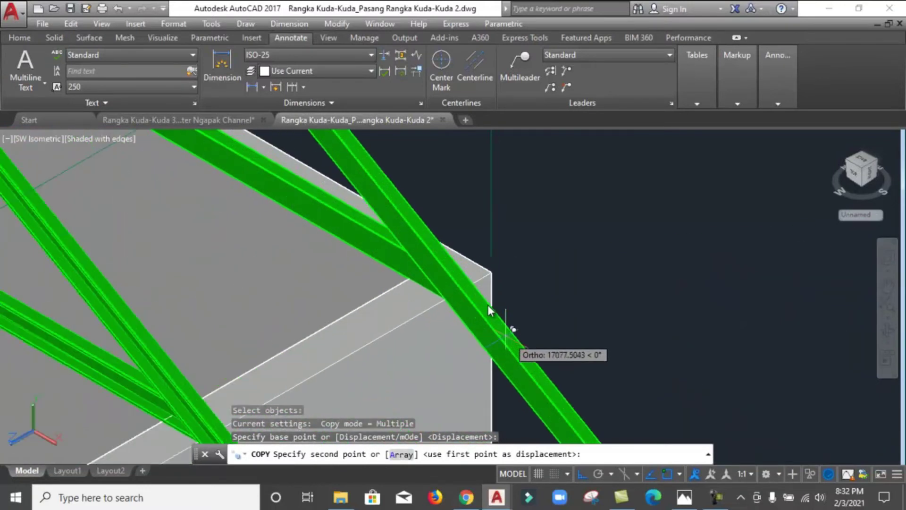
click(493, 275)
scroll(542, 274, down, 5)
key(Escape)
key(Escape)
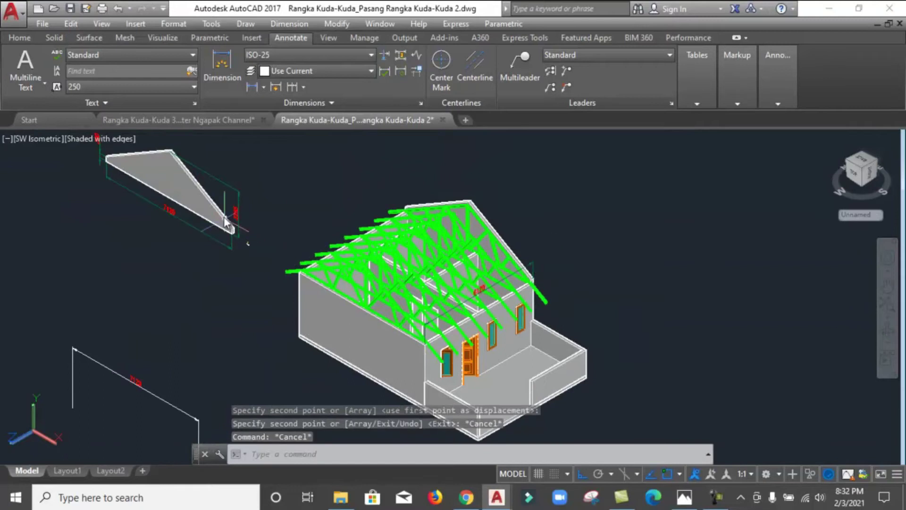
scroll(223, 222, up, 3)
Step: Copy the triangular gable wall again, taking its tip as the base point
key(Return)
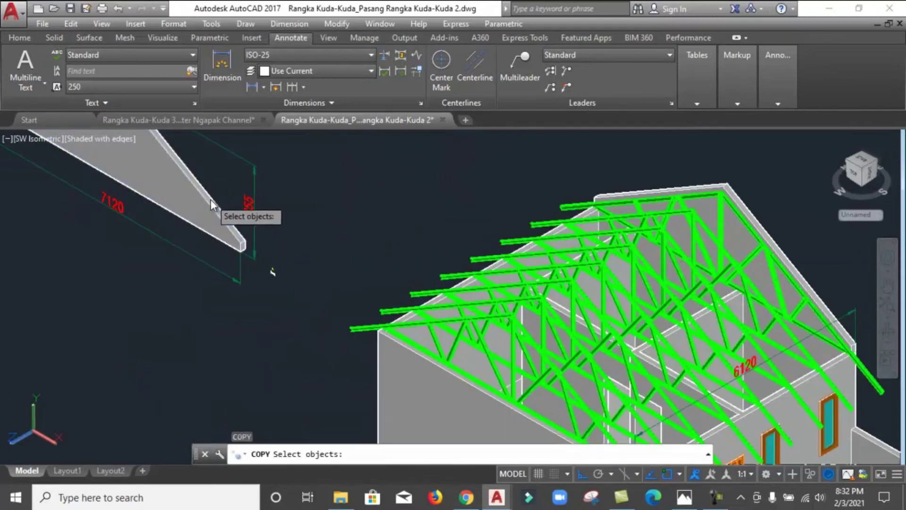
click(221, 218)
scroll(222, 245, up, 2)
scroll(293, 256, up, 2)
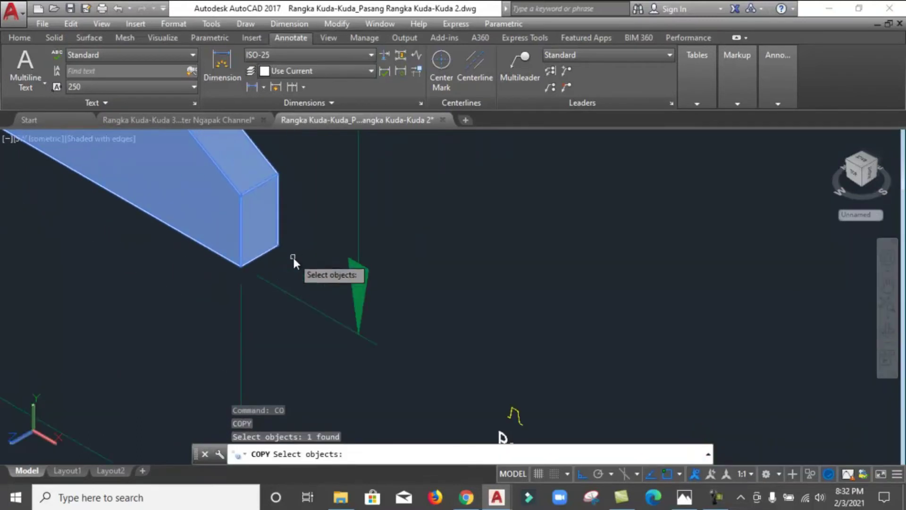
key(Return)
click(242, 264)
scroll(250, 250, down, 5)
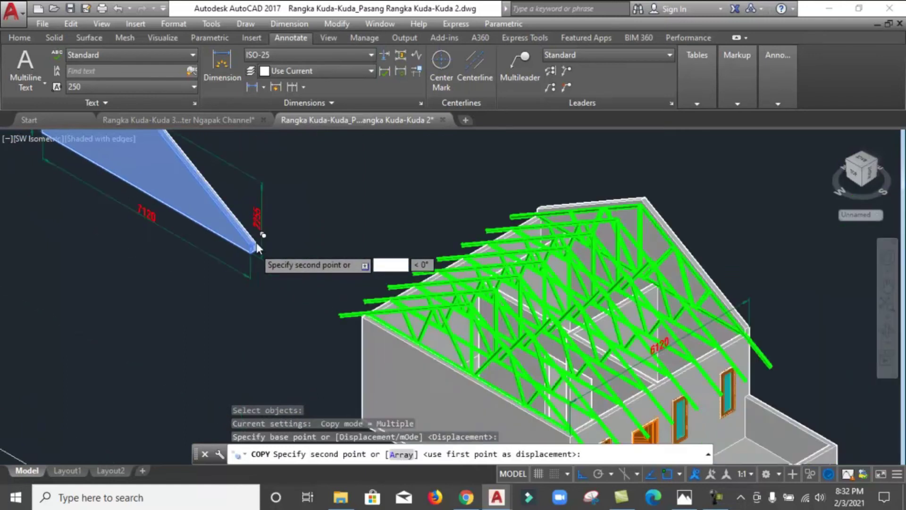
scroll(256, 242, down, 1)
scroll(446, 362, up, 2)
scroll(446, 362, up, 3)
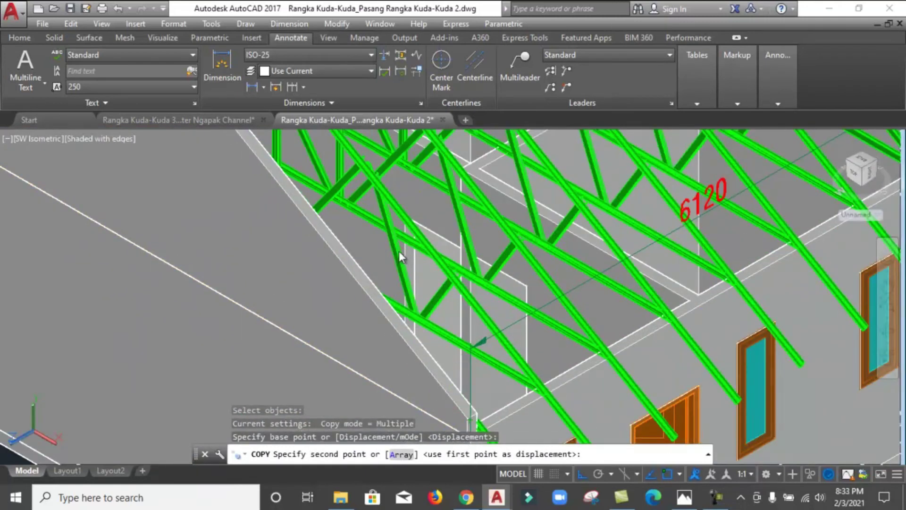
scroll(398, 257, up, 2)
scroll(402, 282, up, 1)
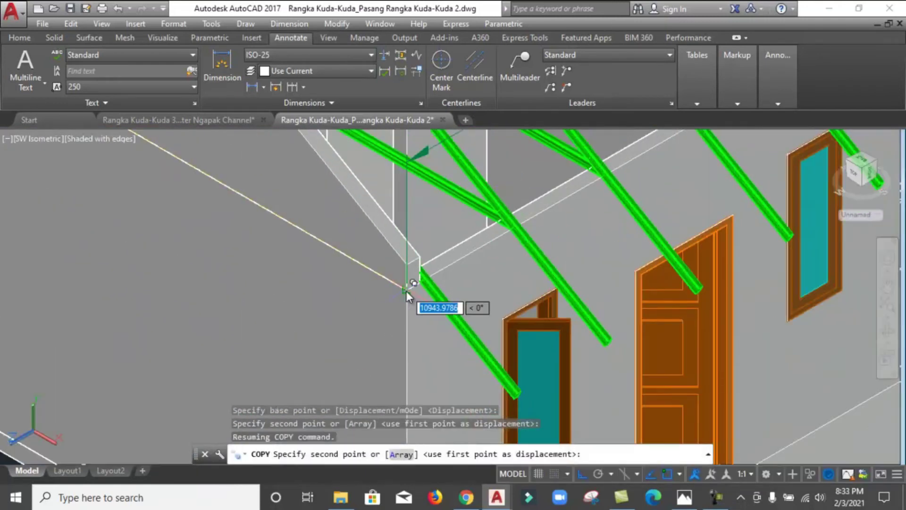
scroll(406, 291, up, 2)
scroll(409, 297, up, 2)
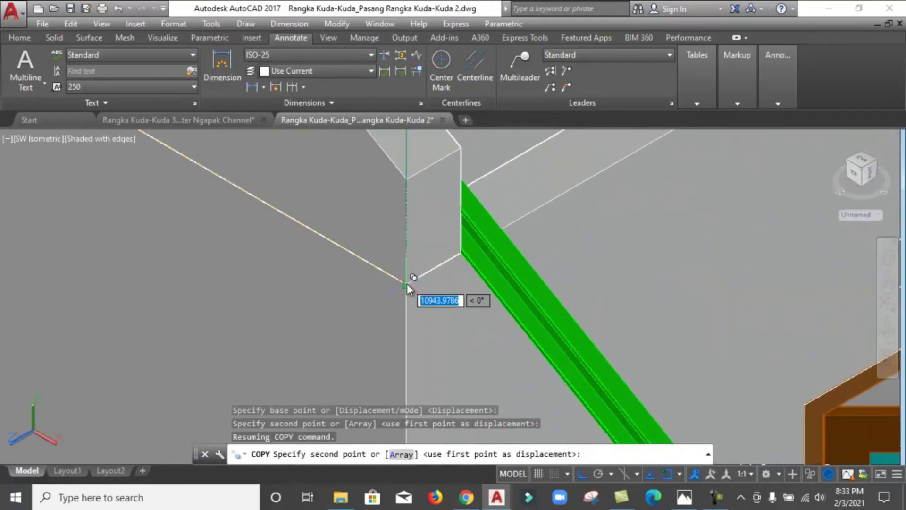
Step: Snap the copy onto the end wall's corner endpoint and save the drawing
shift+right_click(391, 245)
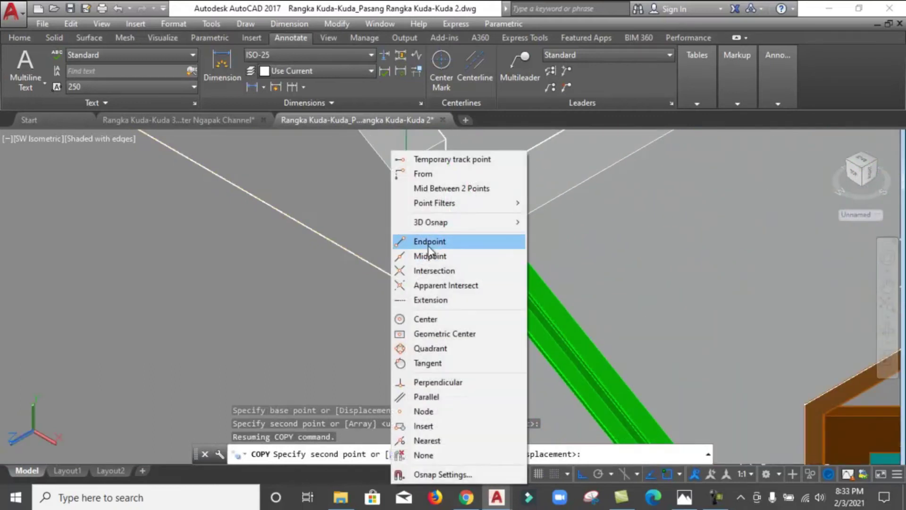
click(429, 239)
click(417, 279)
scroll(388, 313, down, 2)
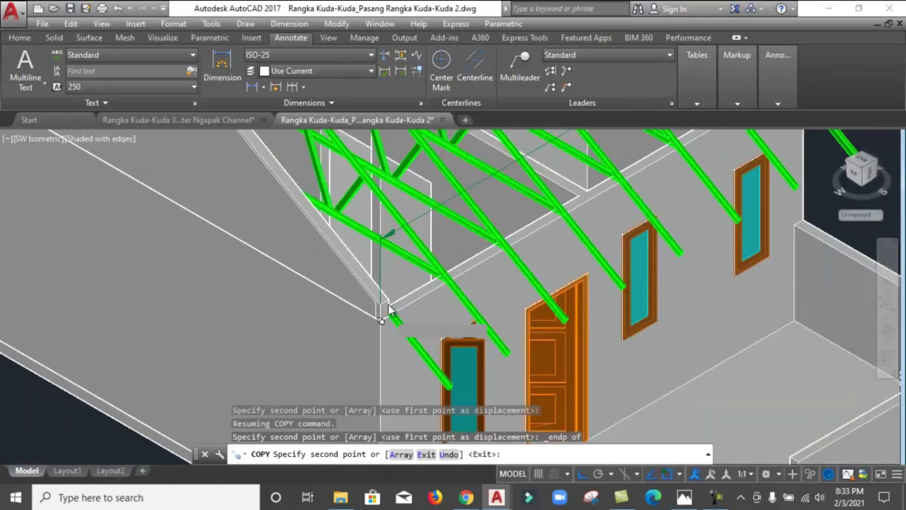
scroll(354, 274, down, 3)
key(Escape)
key(Escape)
scroll(519, 307, down, 1)
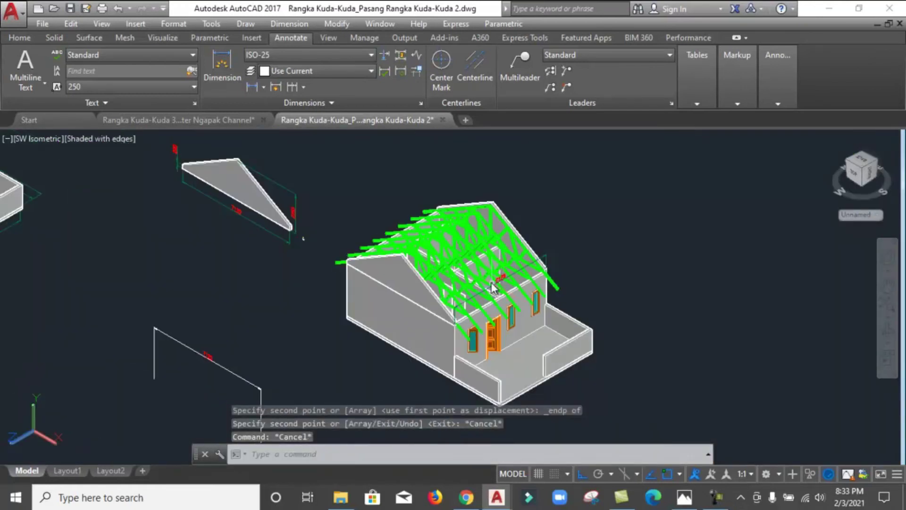
key(ctrl+s)
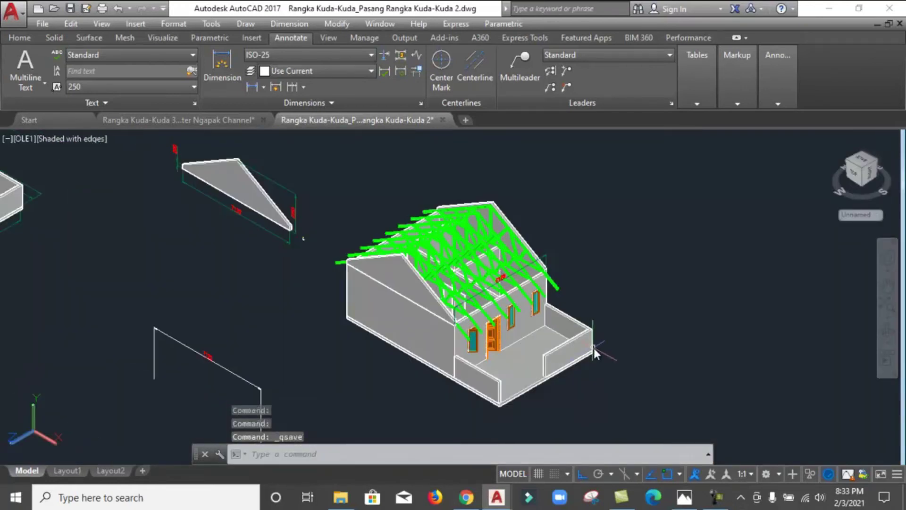
Step: Window-select the whole house and orbit it round to a front view
click(624, 407)
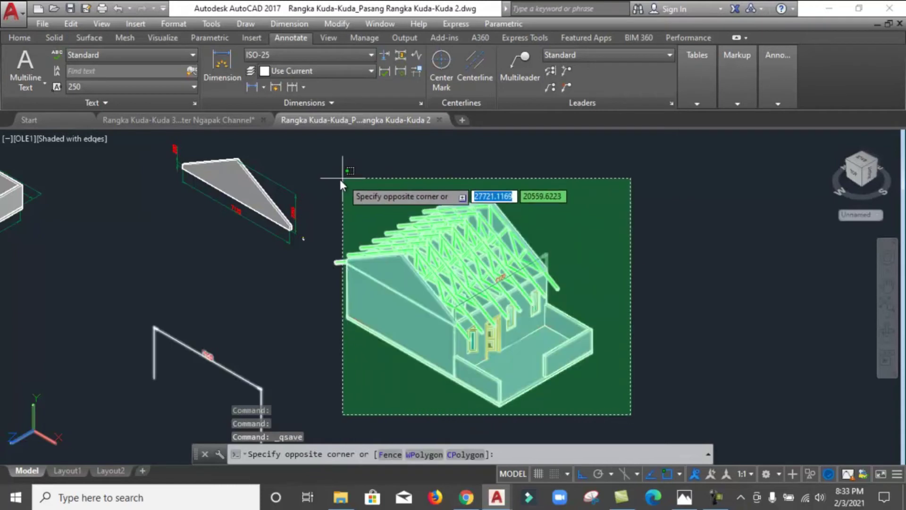
click(347, 186)
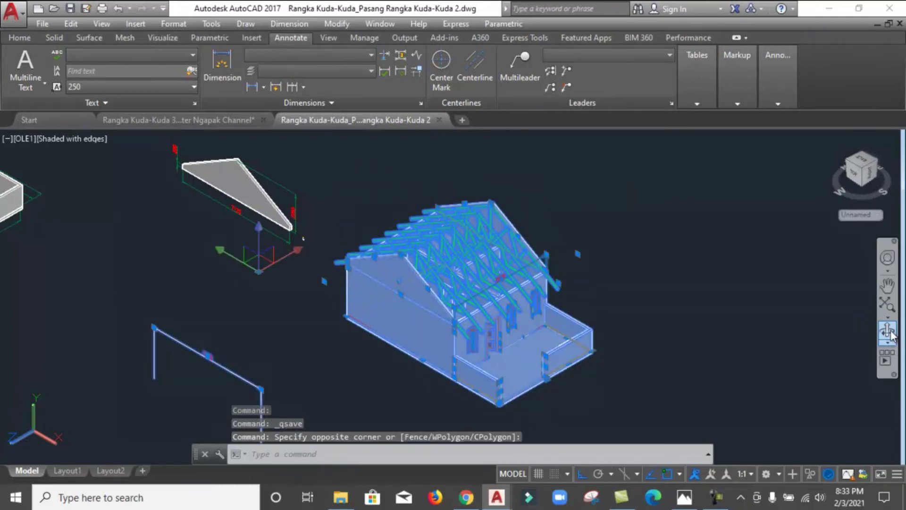
click(888, 331)
scroll(519, 300, up, 2)
scroll(465, 307, up, 2)
scroll(473, 313, up, 2)
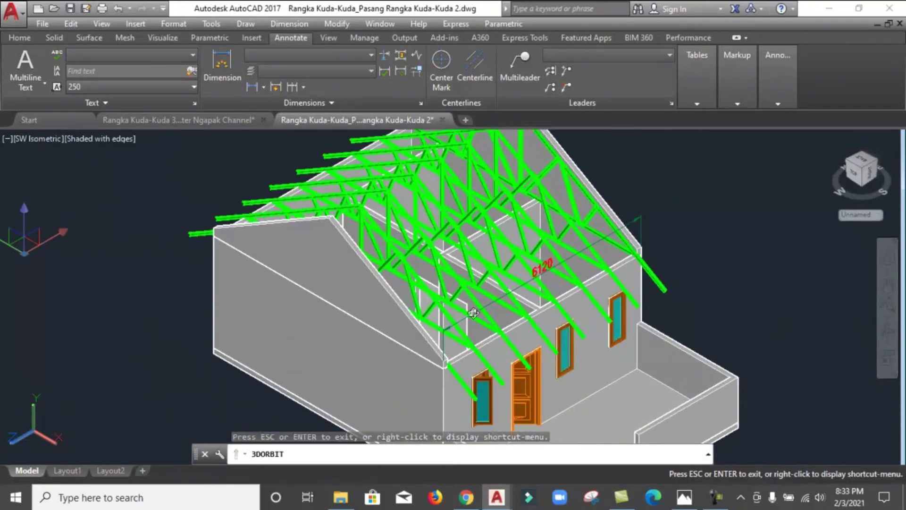
scroll(474, 312, down, 3)
drag(457, 273, 320, 311)
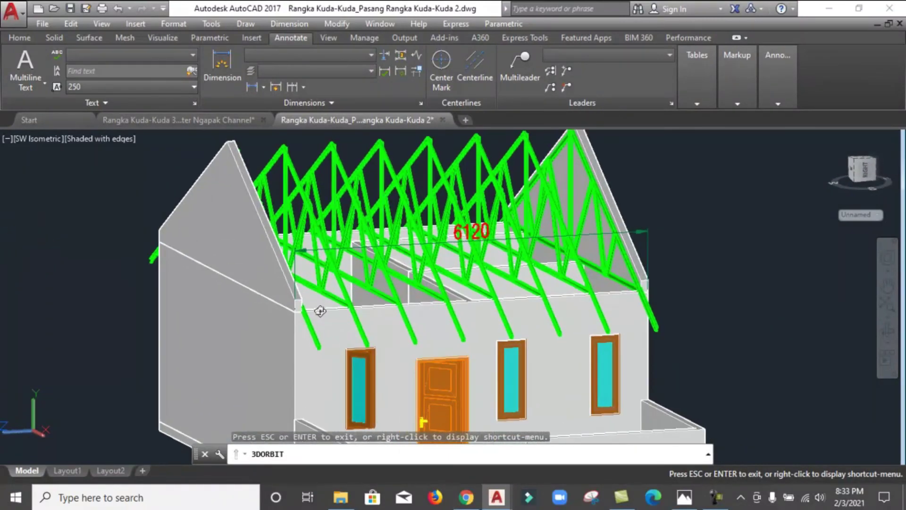
scroll(325, 306, up, 1)
scroll(340, 302, up, 2)
scroll(354, 295, up, 2)
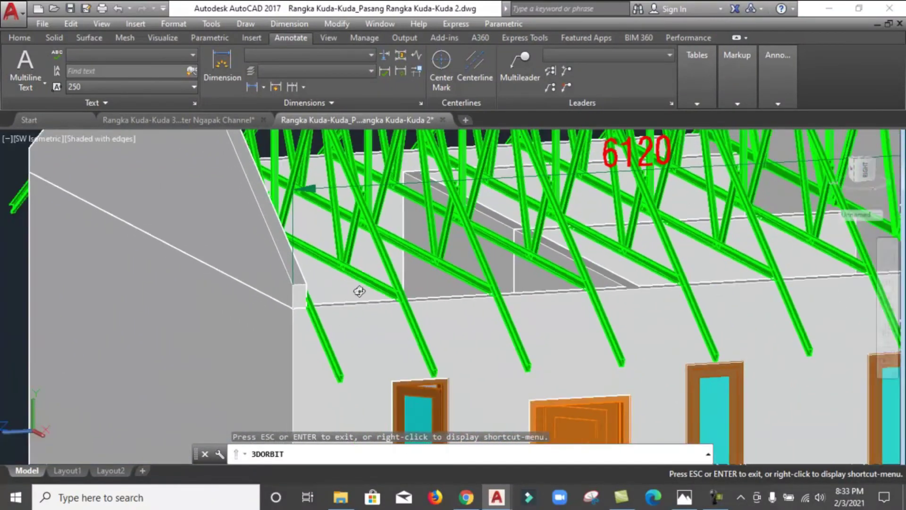
scroll(359, 291, down, 3)
mouse_move(359, 292)
mouse_down()
mouse_move(566, 245)
mouse_move(556, 287)
mouse_move(661, 293)
mouse_move(581, 316)
mouse_up()
Step: Orbit to view the house from higher up, then leave orbit mode
scroll(596, 238, down, 2)
scroll(596, 238, down, 2)
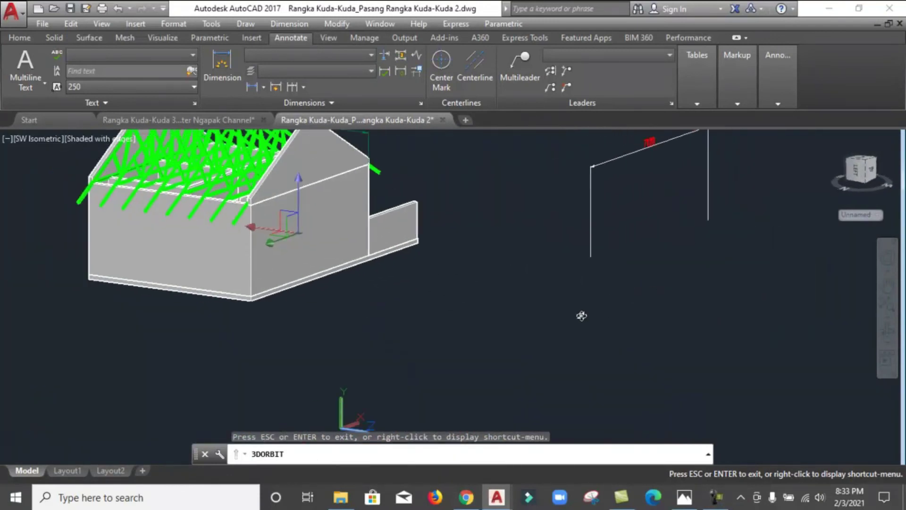
scroll(171, 280, up, 1)
scroll(171, 281, up, 1)
scroll(171, 280, up, 2)
scroll(171, 281, up, 1)
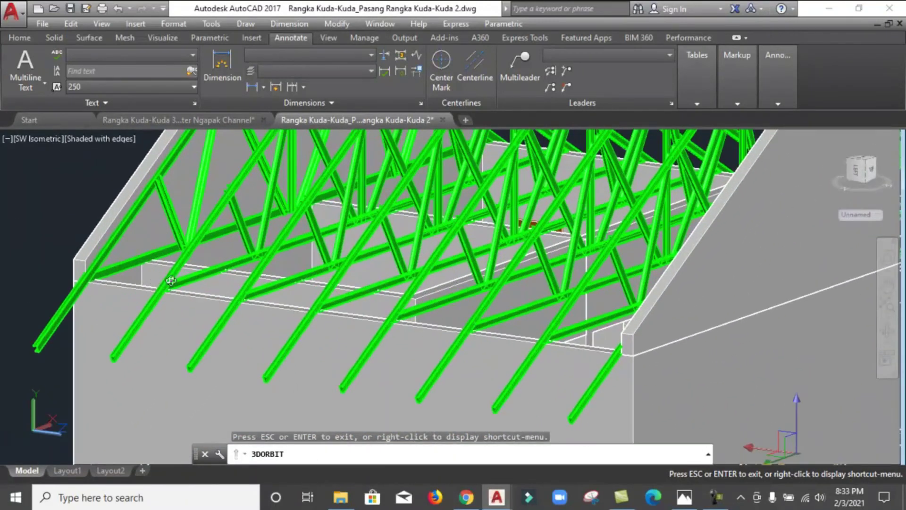
scroll(475, 243, down, 2)
scroll(474, 243, down, 2)
scroll(474, 243, down, 1)
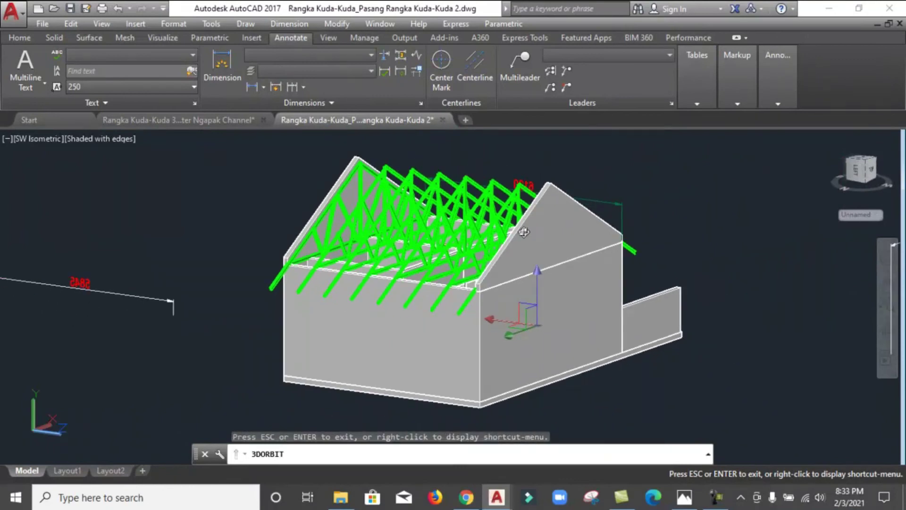
drag(523, 232, 511, 239)
scroll(547, 132, down, 1)
scroll(535, 184, up, 2)
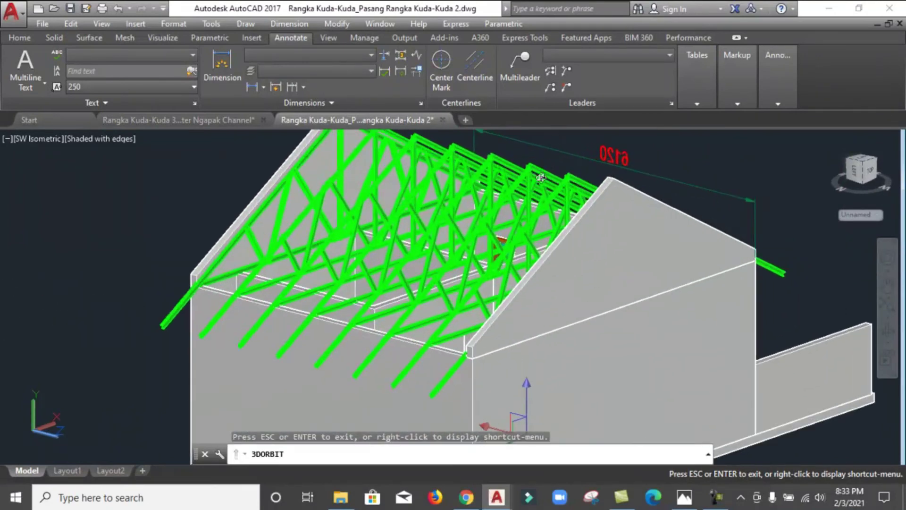
scroll(525, 231, down, 2)
scroll(525, 230, down, 1)
scroll(525, 231, down, 2)
scroll(525, 231, down, 1)
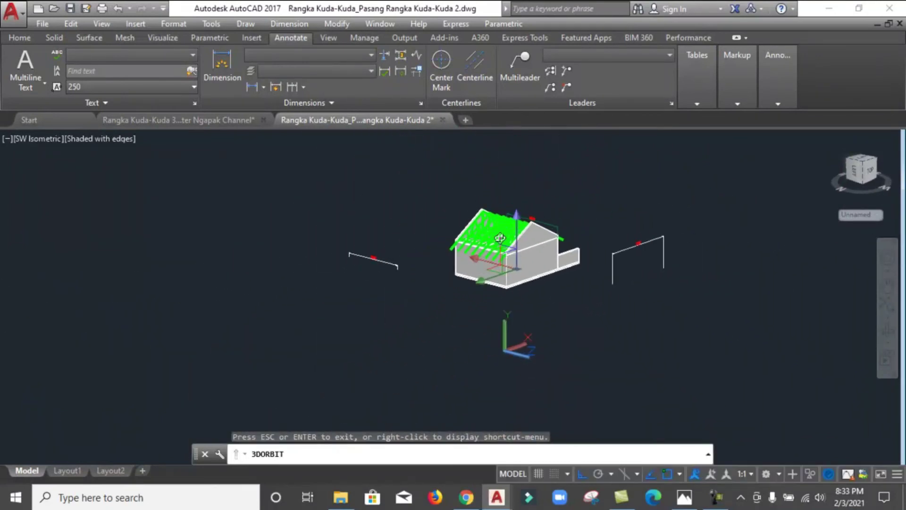
key(Escape)
key(Escape)
key(Escape)
Step: Zoom and orbit in for a closer look at the green roof trusses
scroll(371, 336, up, 3)
scroll(330, 393, up, 3)
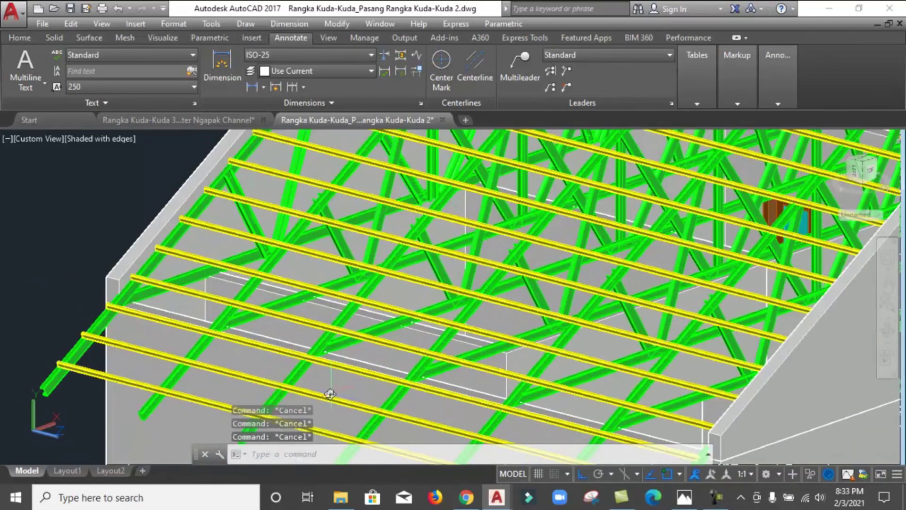
scroll(304, 238, down, 1)
scroll(303, 239, down, 3)
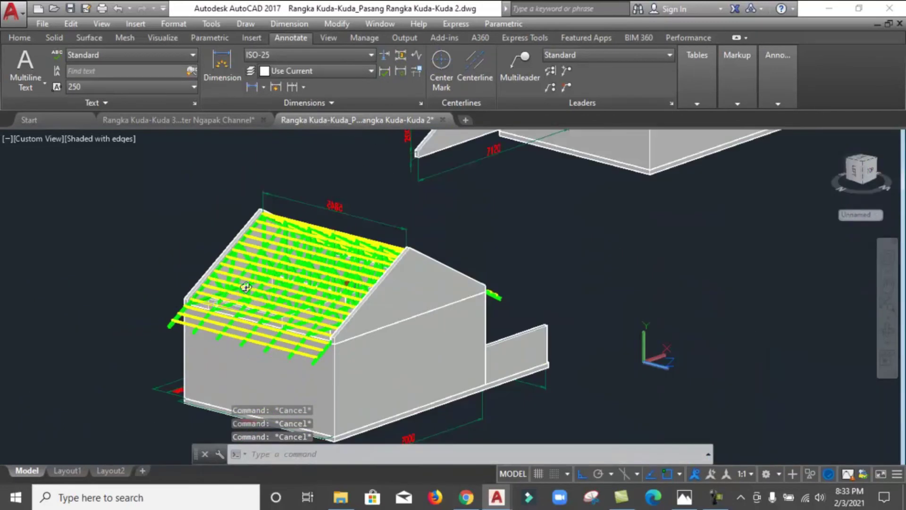
scroll(311, 221, down, 2)
scroll(321, 206, up, 3)
scroll(330, 207, up, 2)
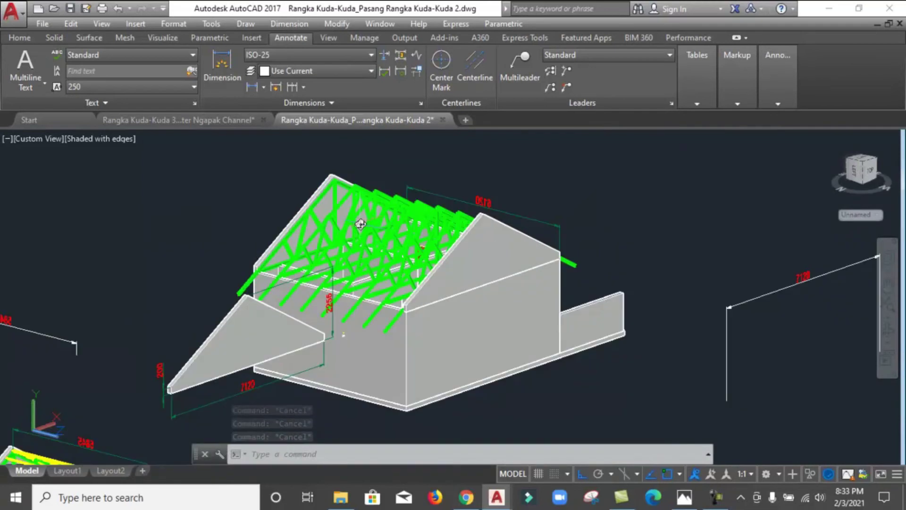
scroll(358, 213, up, 2)
shift+middle_drag(390, 235, 395, 205)
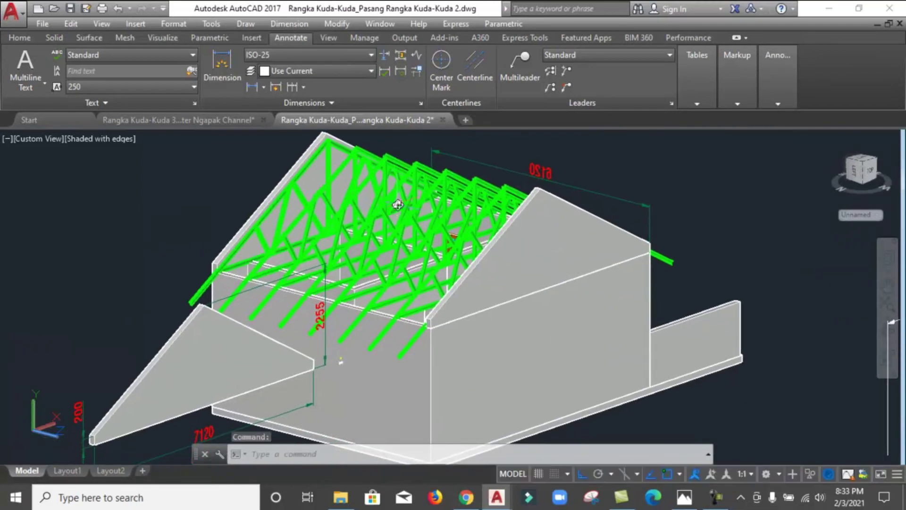
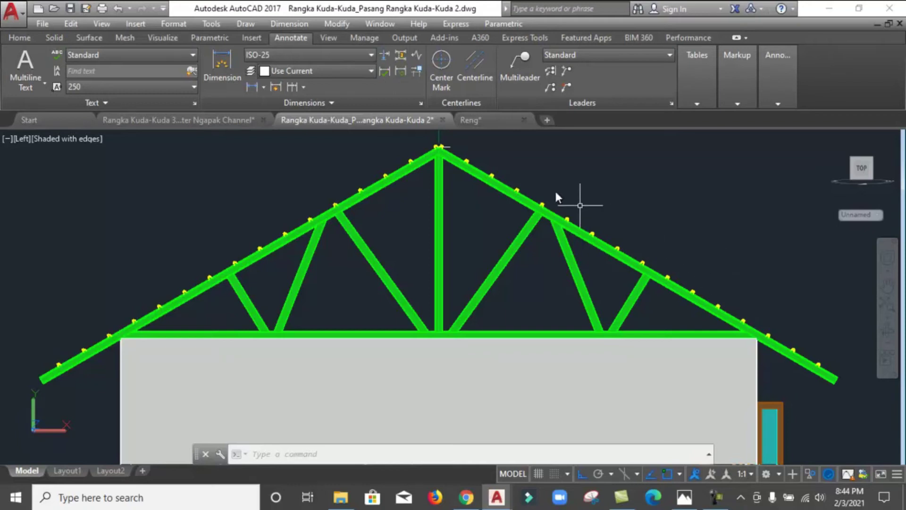
Step: Zoom and pan around the truss to inspect the battens, recentring the whole truss
scroll(472, 145, up, 5)
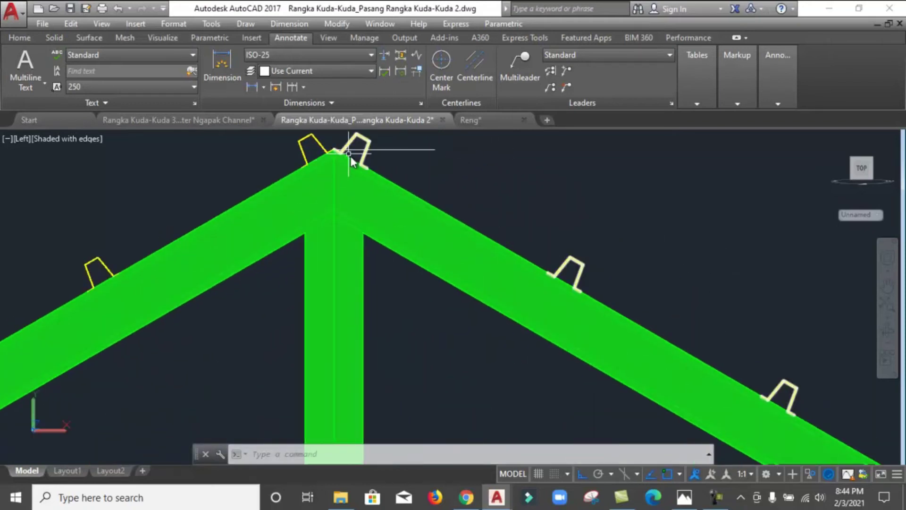
scroll(588, 296, down, 3)
scroll(539, 282, down, 3)
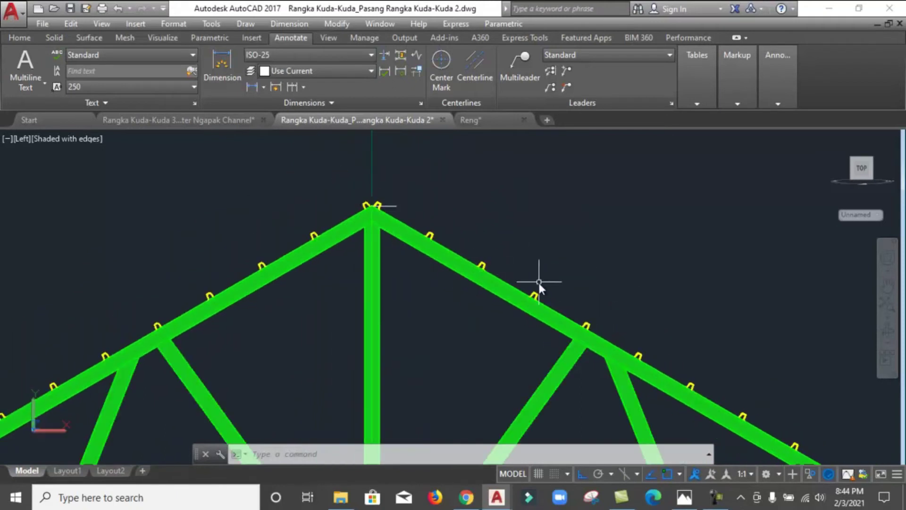
scroll(539, 282, up, 8)
scroll(488, 321, down, 2)
scroll(472, 276, down, 3)
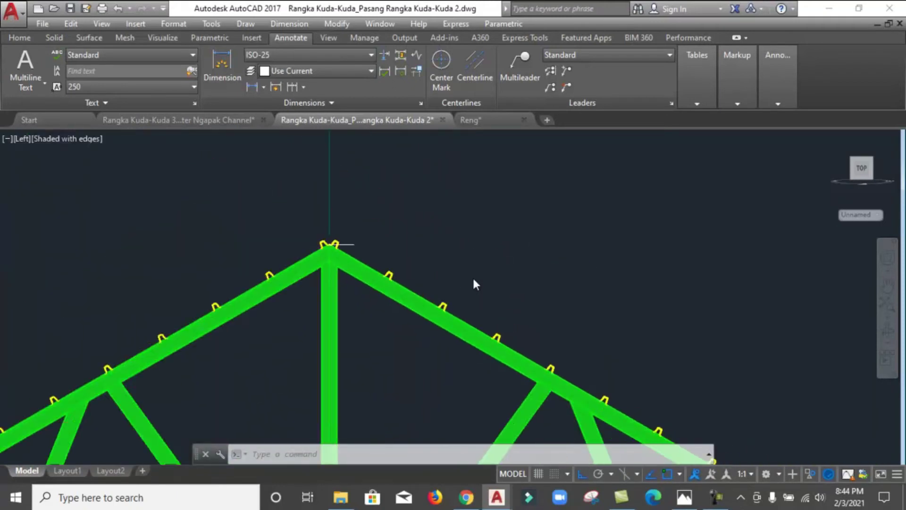
scroll(435, 292, down, 2)
scroll(426, 354, up, 2)
scroll(425, 349, up, 2)
middle_drag(431, 335, 427, 307)
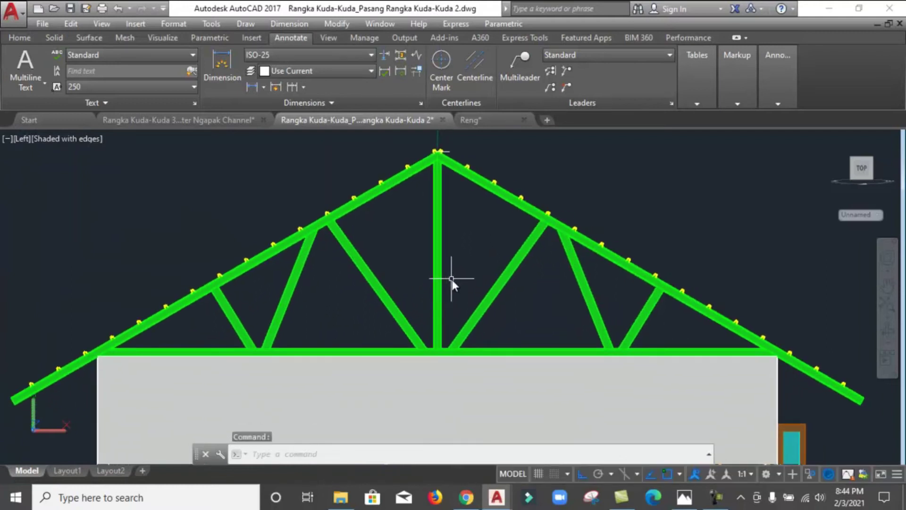
middle_drag(467, 270, 482, 263)
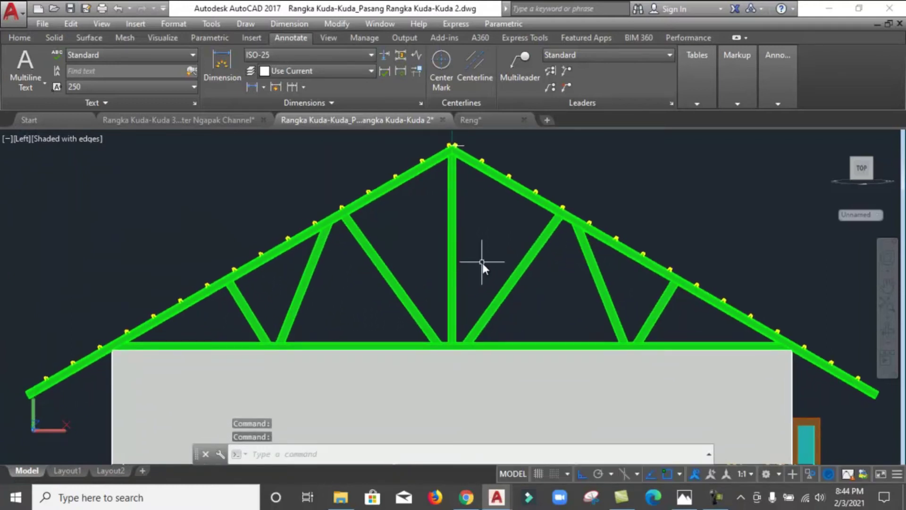
Step: Switch to the Reng drawing showing the dimensioned hat-shaped batten profile
click(500, 121)
scroll(561, 274, up, 3)
scroll(574, 273, down, 3)
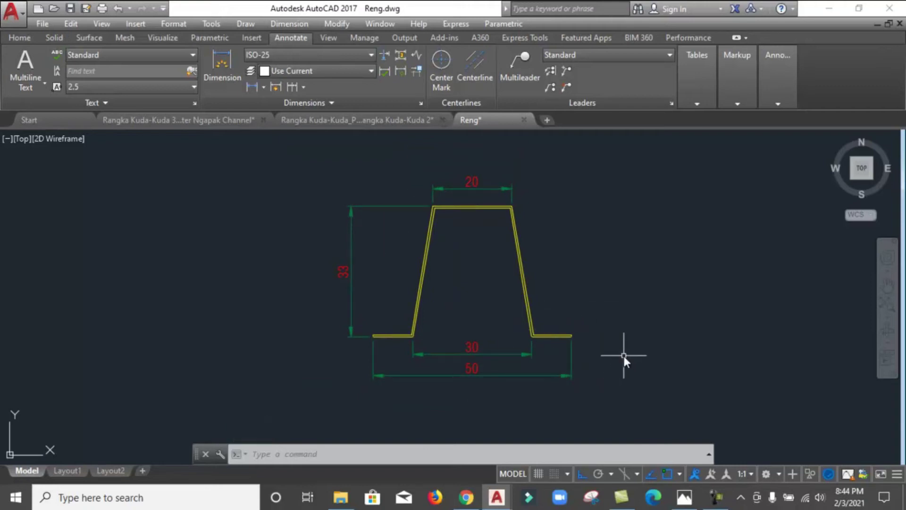
Step: Check the hat-shaped Reng profile, then return to the Rangka Kuda-Kuda truss drawings
scroll(548, 331, up, 2)
scroll(540, 312, down, 2)
scroll(493, 251, up, 2)
scroll(505, 258, down, 2)
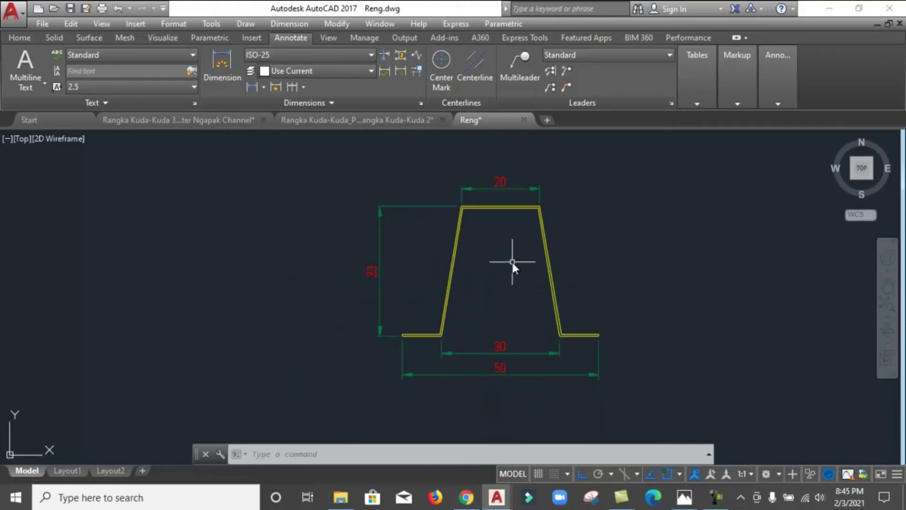
click(448, 283)
key(Escape)
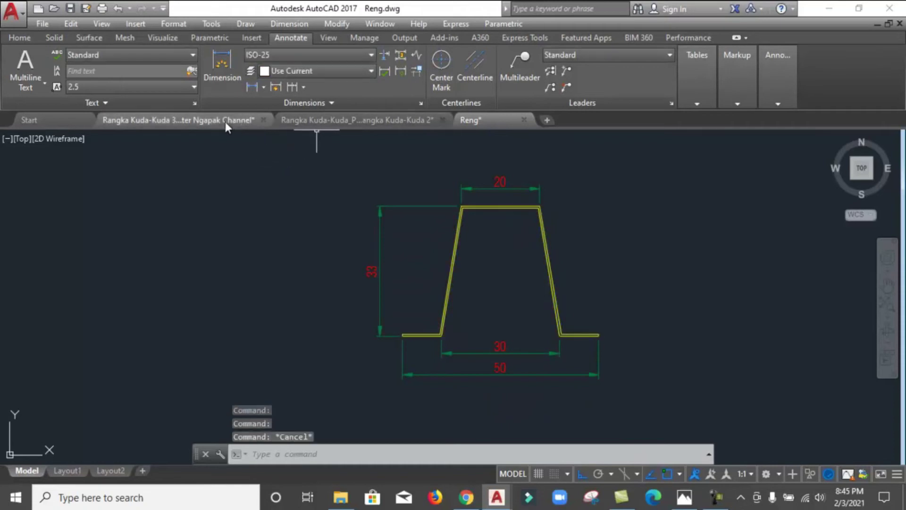
click(225, 120)
click(375, 119)
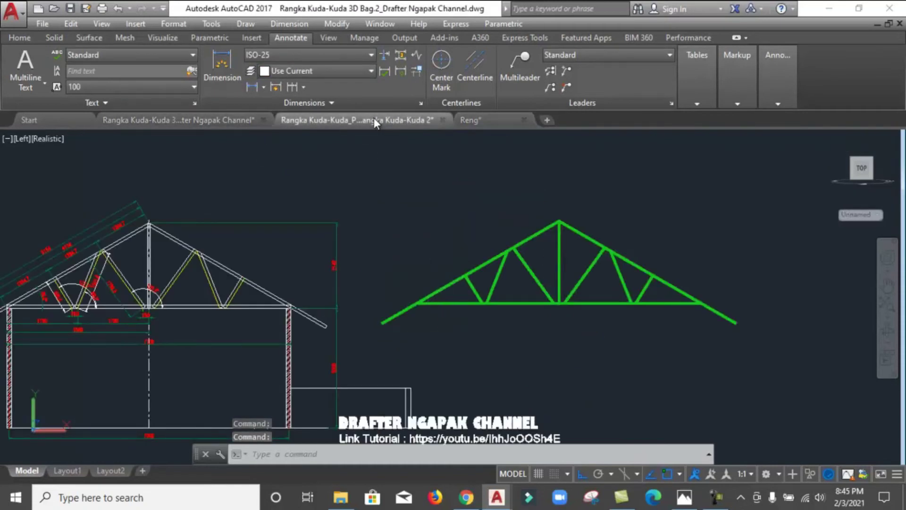
Step: Centre and zoom in on the roof profile in Pasang Rangka Kuda-Kuda 2
scroll(519, 321, down, 1)
scroll(622, 335, down, 1)
scroll(660, 337, down, 1)
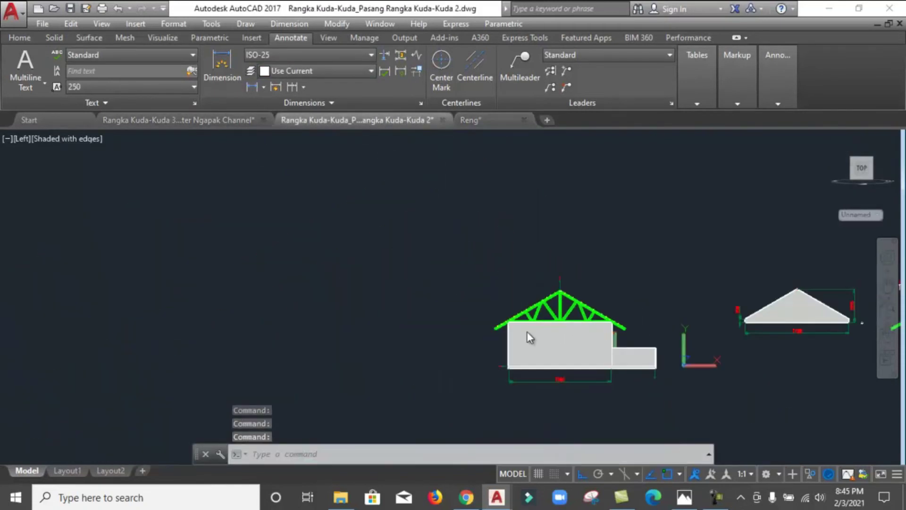
scroll(736, 342, up, 2)
middle_drag(676, 349, 416, 347)
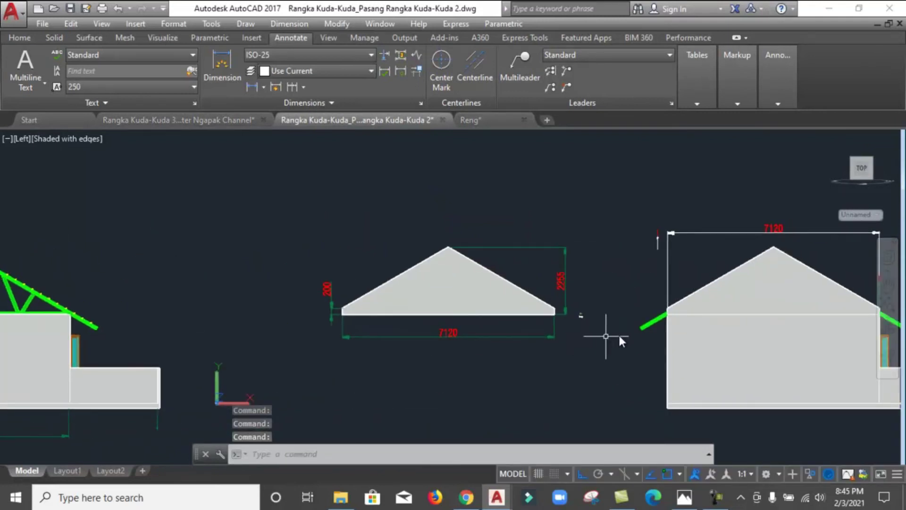
scroll(595, 325, up, 2)
scroll(547, 302, up, 2)
scroll(535, 286, up, 2)
scroll(524, 286, up, 1)
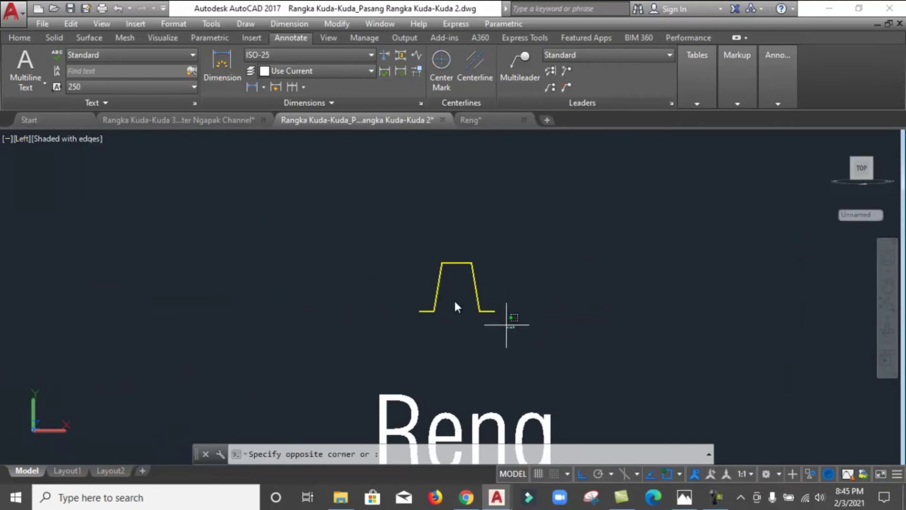
Step: Copy the Reng batten profile using its left flange end as base point
key(Escape)
key(Escape)
key(Escape)
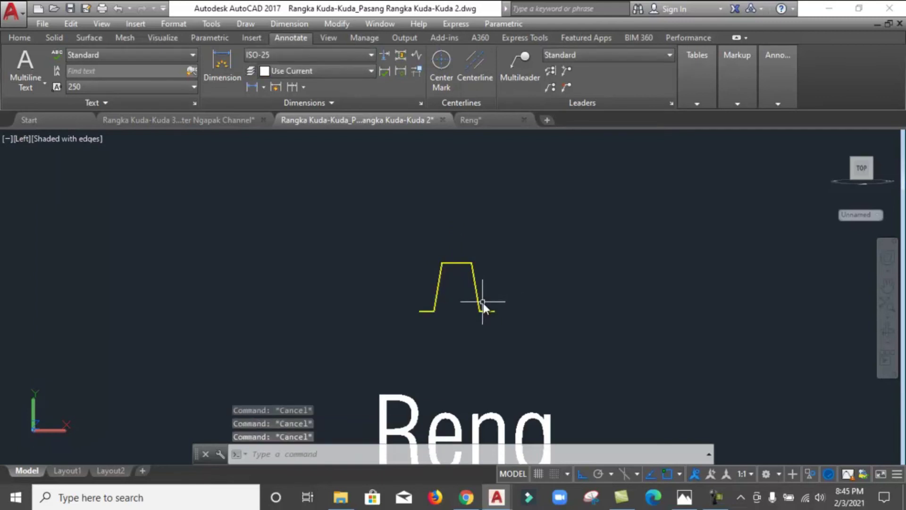
text(co)
key(Return)
click(446, 313)
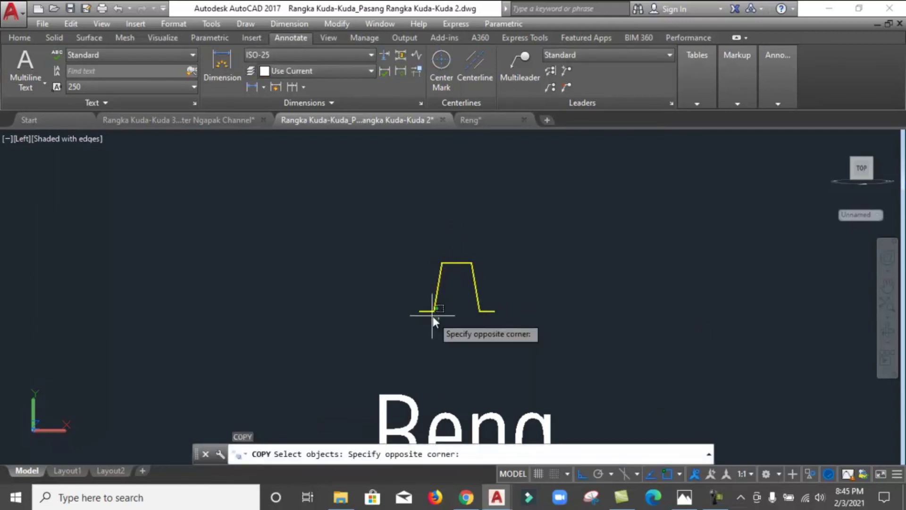
key(Return)
scroll(439, 313, up, 2)
scroll(401, 324, up, 3)
scroll(369, 302, up, 4)
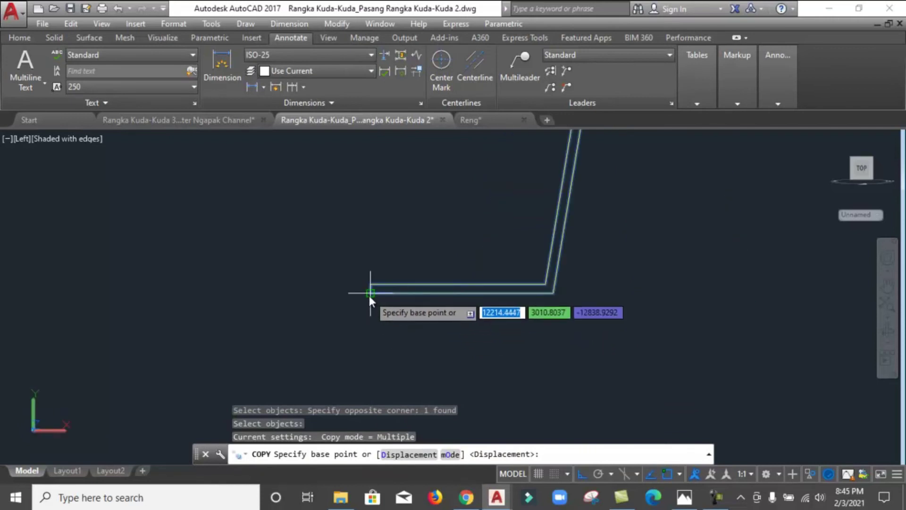
click(370, 293)
Step: Zoom around the drawing, then cancel the copy
scroll(357, 329, down, 3)
scroll(351, 347, down, 5)
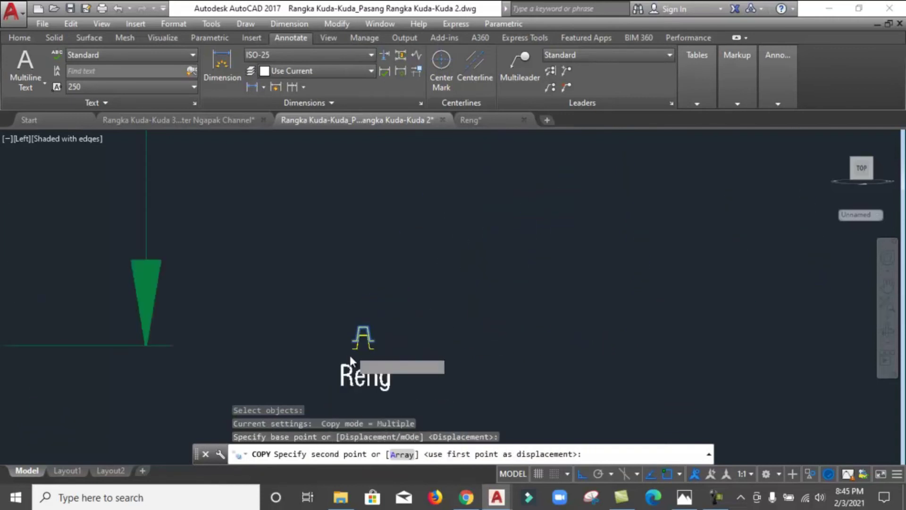
scroll(351, 356, up, 5)
scroll(472, 323, down, 3)
scroll(514, 316, up, 1)
scroll(528, 302, up, 1)
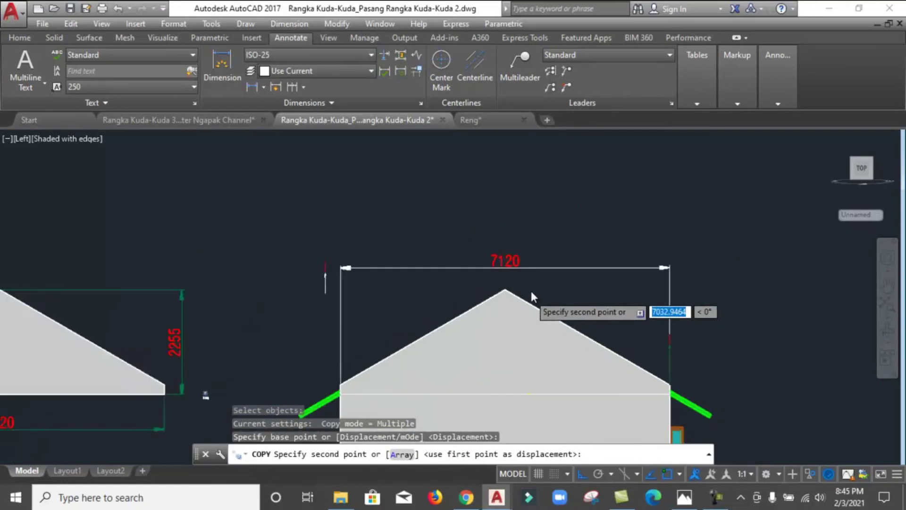
scroll(510, 316, down, 3)
scroll(490, 344, up, 2)
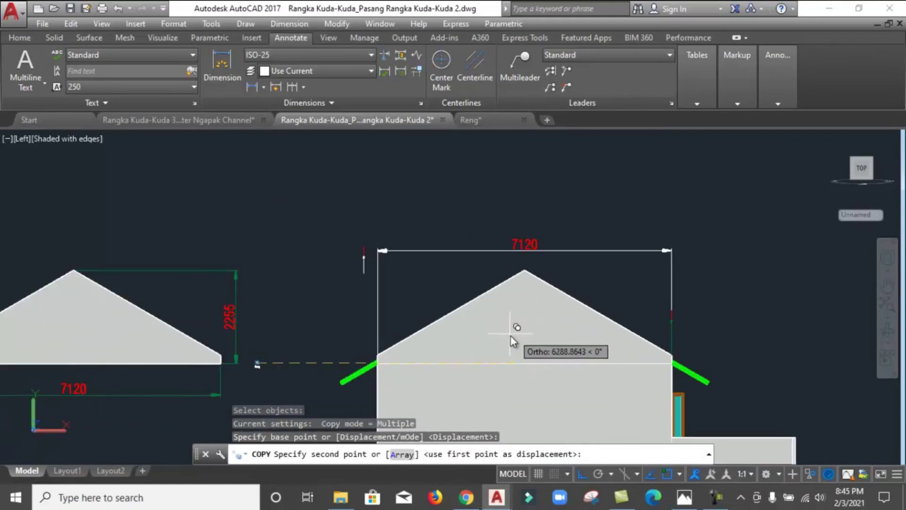
key(Escape)
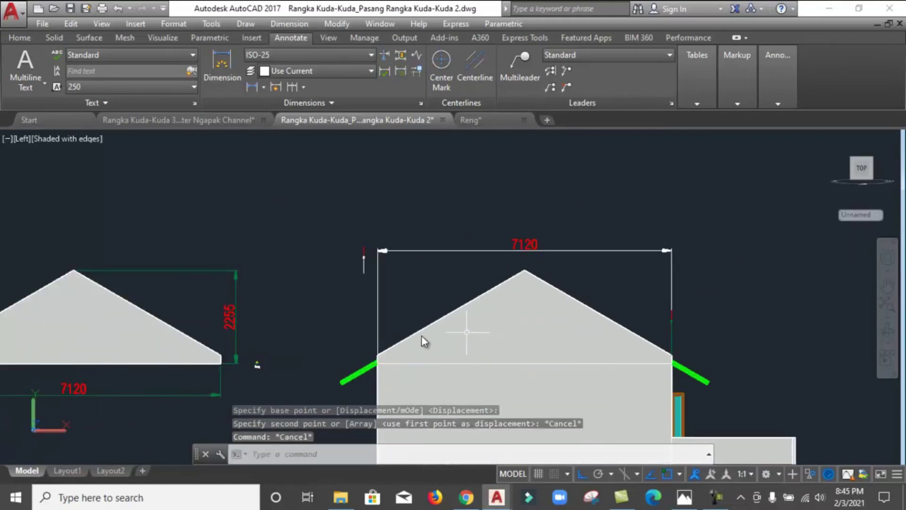
Step: Window-select the grey roof triangles over the truss apex and bring up their actions
scroll(525, 285, up, 3)
scroll(543, 257, up, 2)
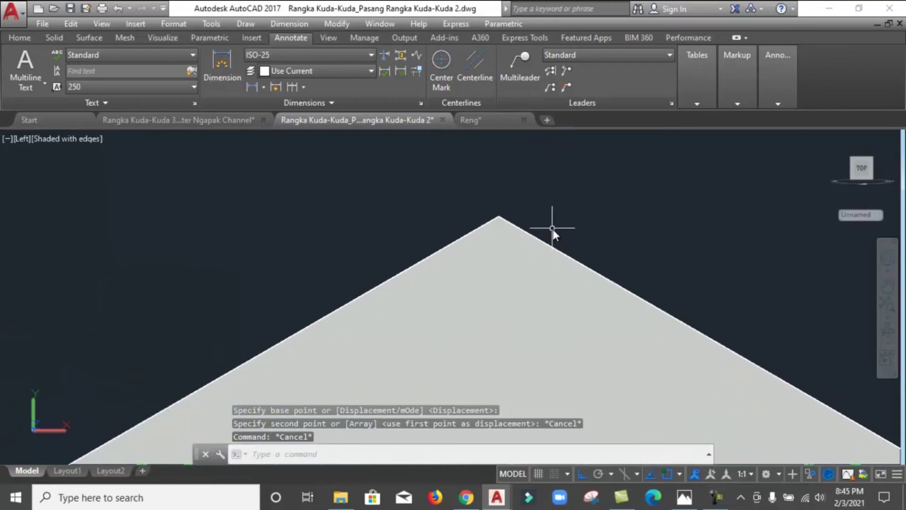
click(536, 229)
click(535, 240)
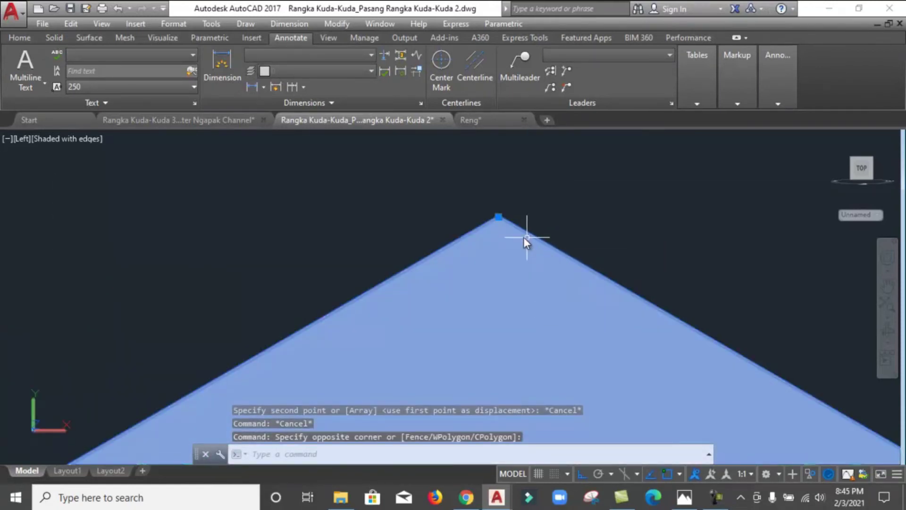
right_click(516, 239)
mouse_move(559, 241)
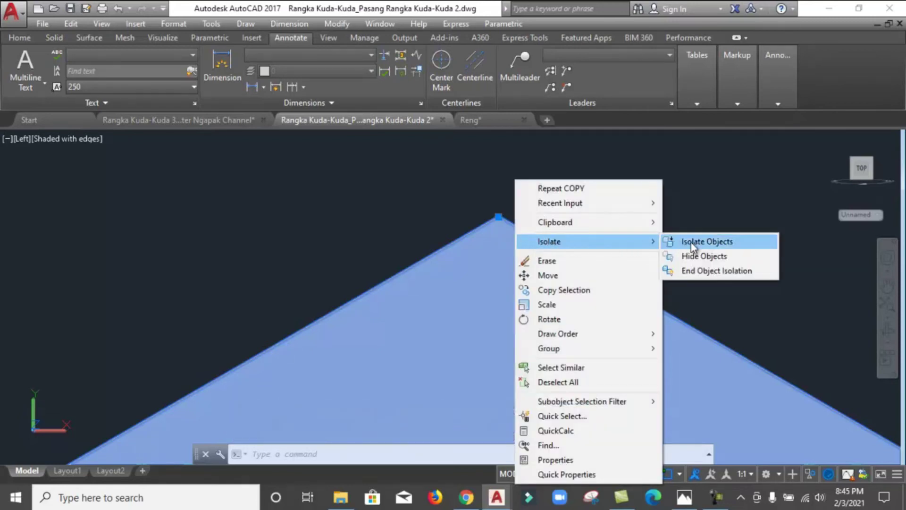
Step: Hide the grey roof triangles and bring the Reng profile into view
click(704, 256)
scroll(644, 239, down, 2)
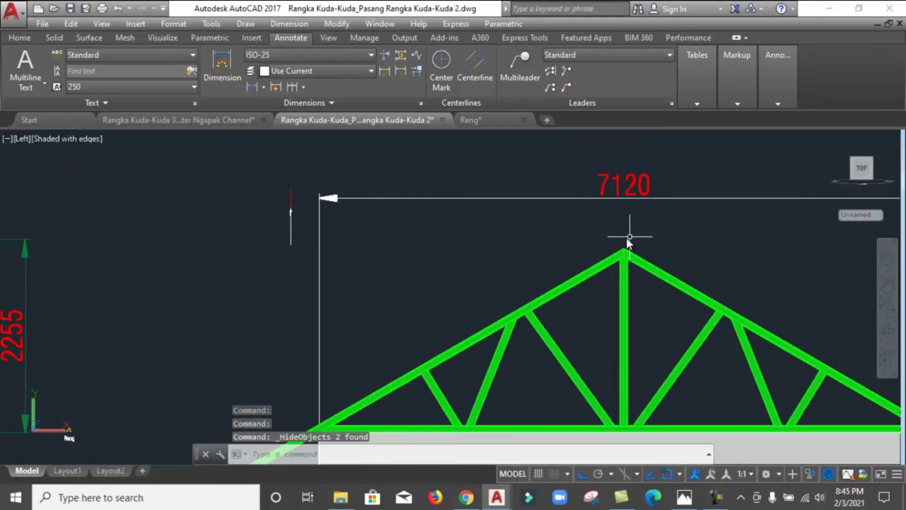
scroll(607, 255, down, 2)
scroll(559, 315, down, 2)
scroll(665, 295, up, 4)
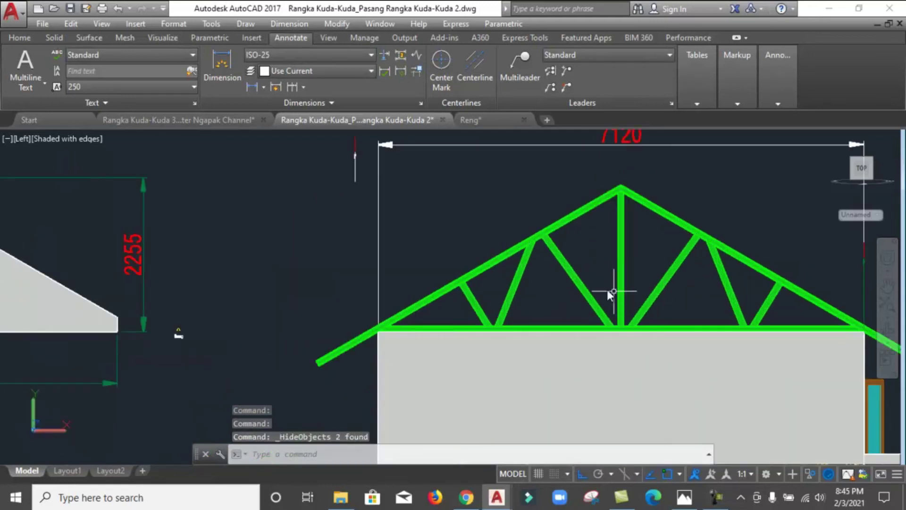
middle_drag(598, 284, 570, 282)
scroll(123, 338, up, 2)
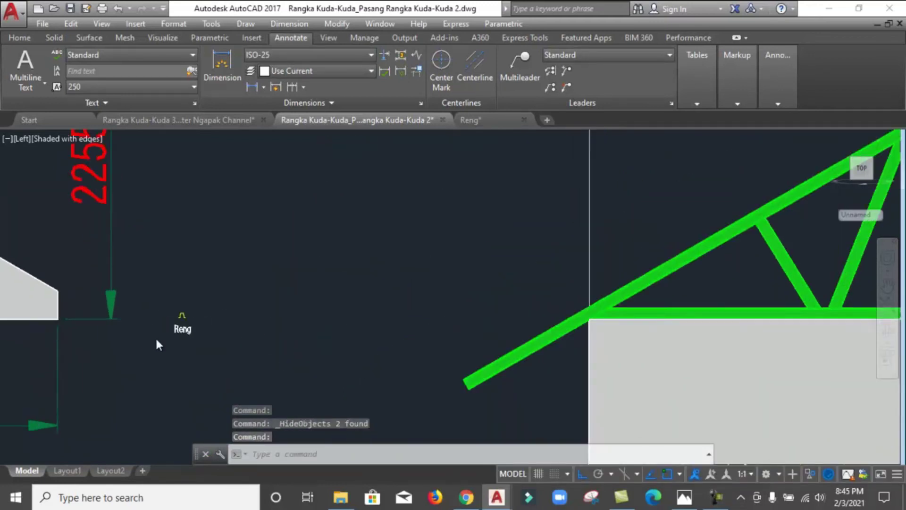
scroll(123, 337, up, 5)
Step: Copy the small Reng batten profile from its left flange end
text(o)
key(Return)
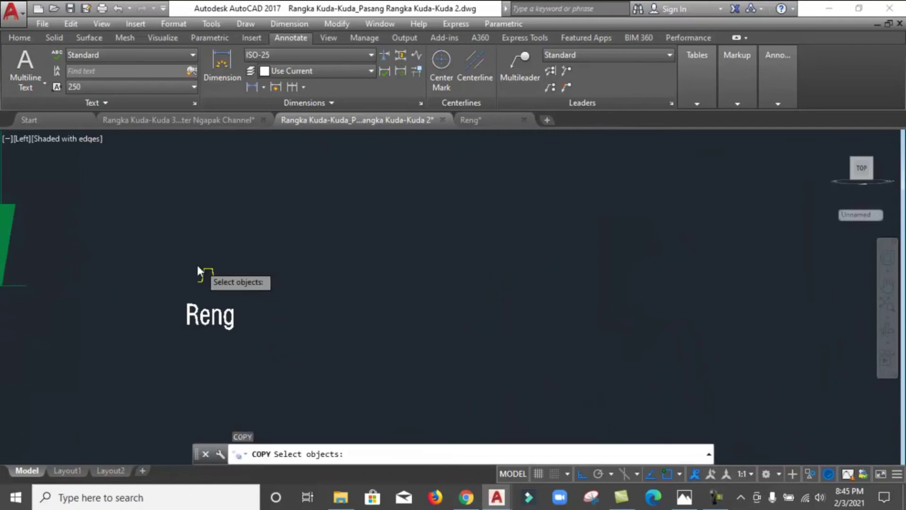
scroll(199, 265, up, 1)
drag(249, 259, 202, 322)
scroll(195, 297, up, 2)
scroll(193, 274, up, 3)
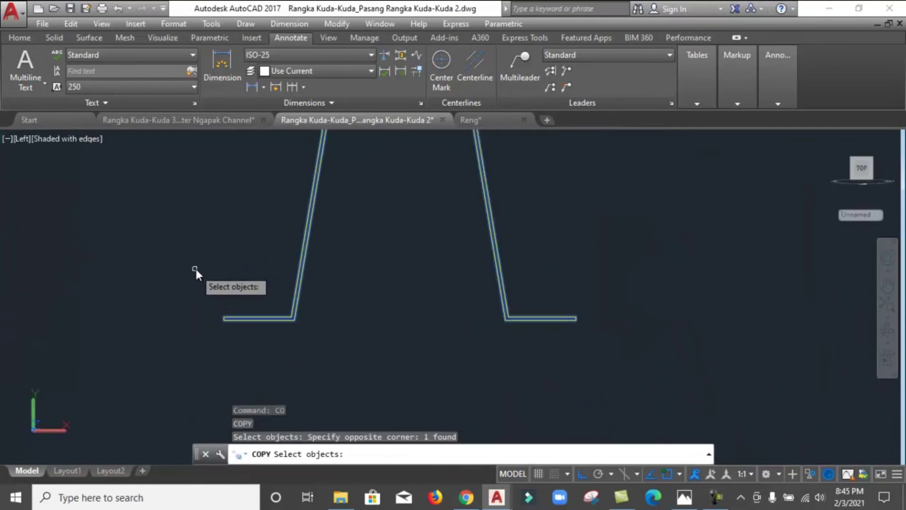
key(Return)
scroll(217, 325, up, 2)
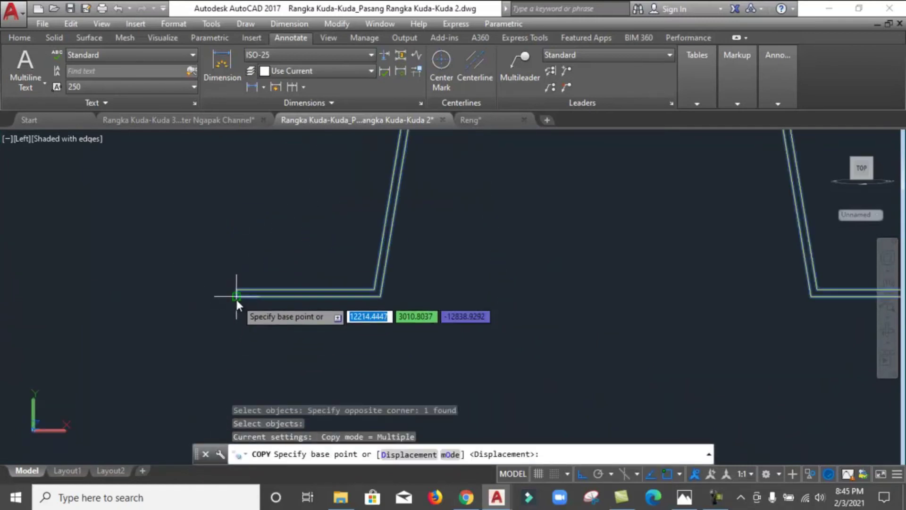
click(236, 298)
Step: Place the copied profile on the truss apex using an Endpoint snap
scroll(172, 358, down, 5)
scroll(184, 368, down, 3)
scroll(213, 363, down, 3)
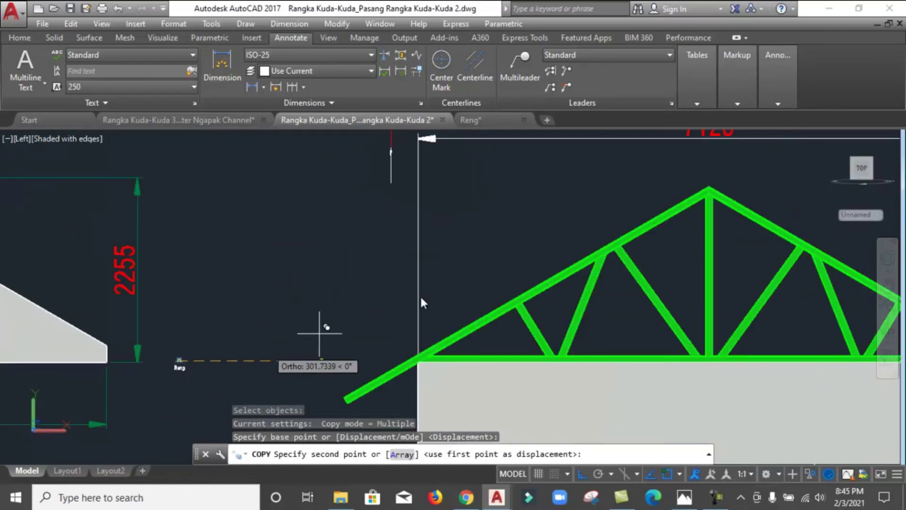
scroll(704, 184, up, 3)
scroll(715, 198, up, 2)
scroll(718, 227, up, 3)
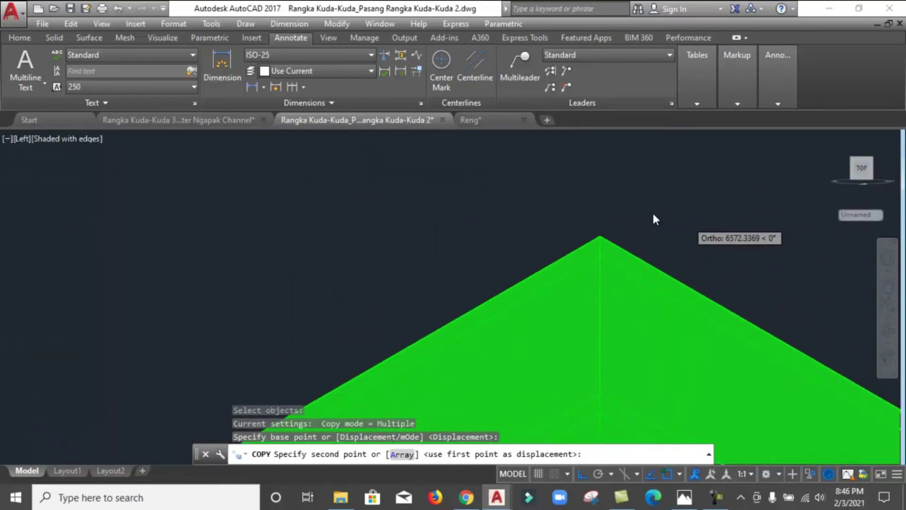
scroll(566, 236, up, 3)
scroll(388, 255, up, 1)
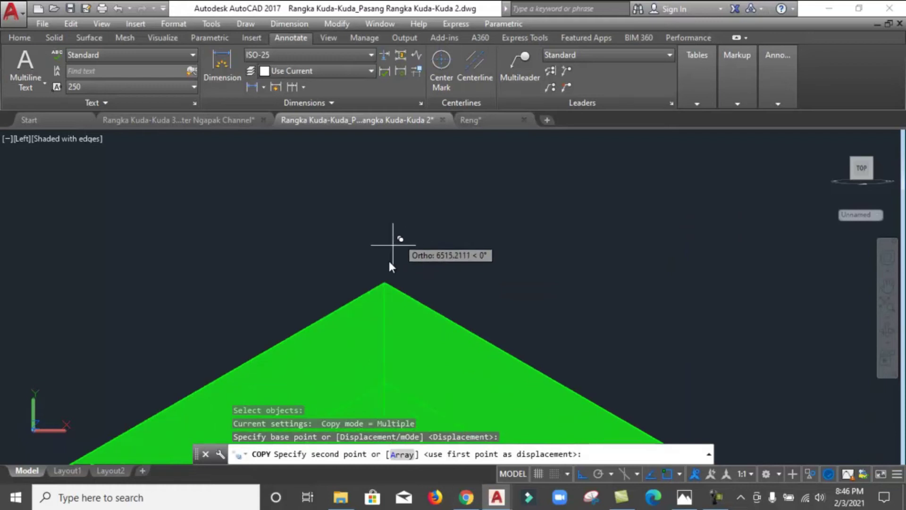
scroll(394, 271, up, 1)
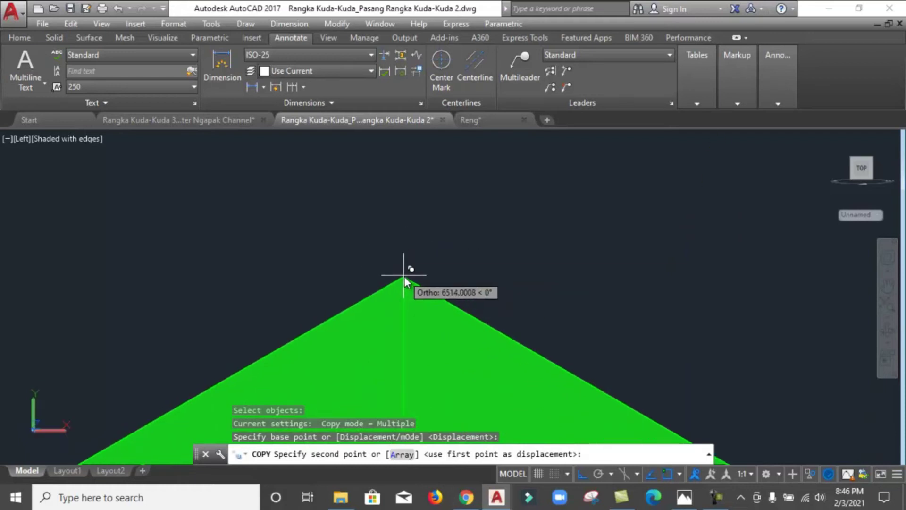
shift+right_click(494, 219)
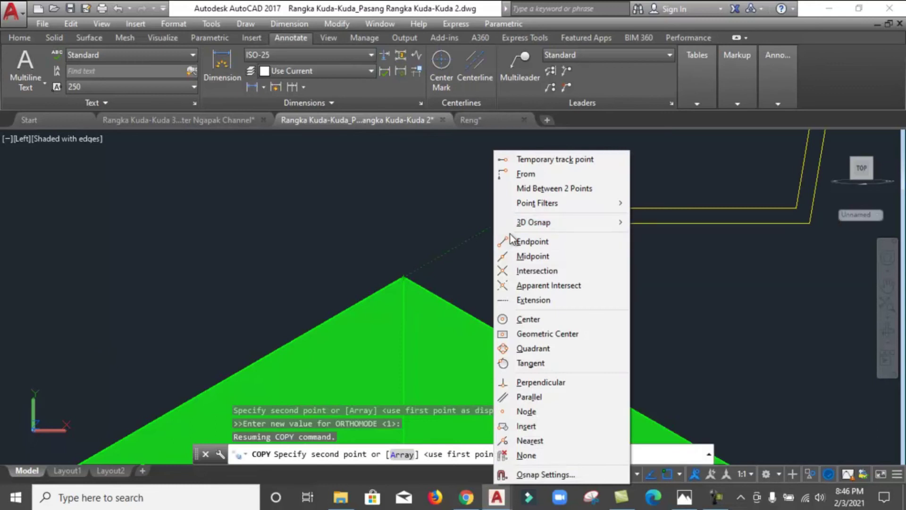
click(519, 241)
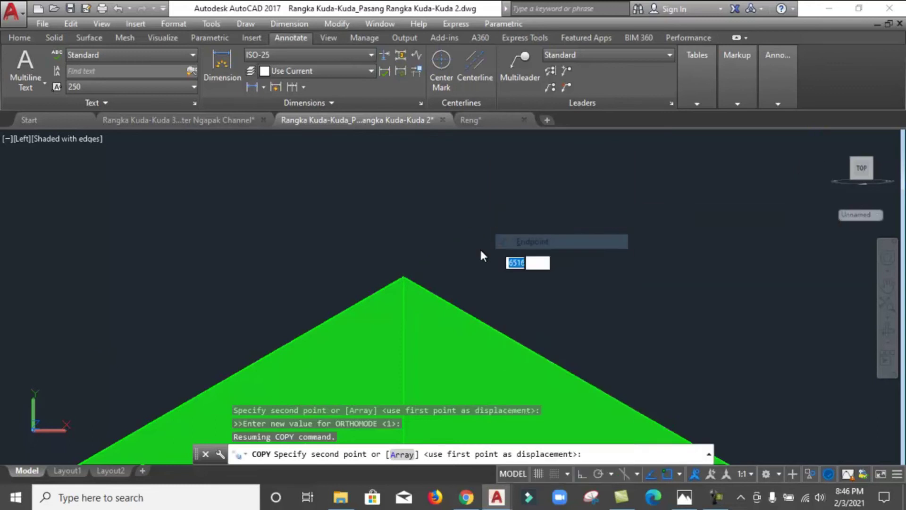
click(409, 275)
Step: Finish the copy, orbit to inspect the profile, then undo the orbit
scroll(332, 294, down, 2)
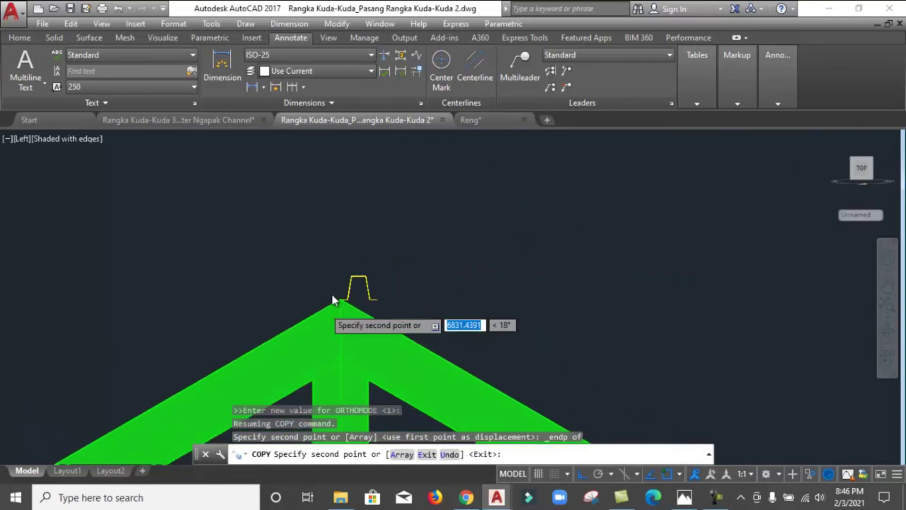
scroll(386, 300, down, 2)
key(Escape)
scroll(445, 326, up, 2)
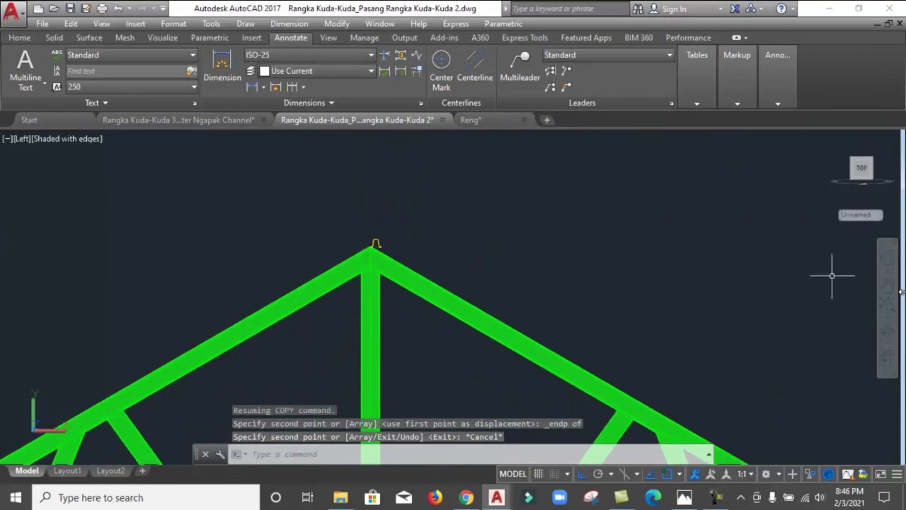
click(887, 331)
drag(522, 285, 389, 239)
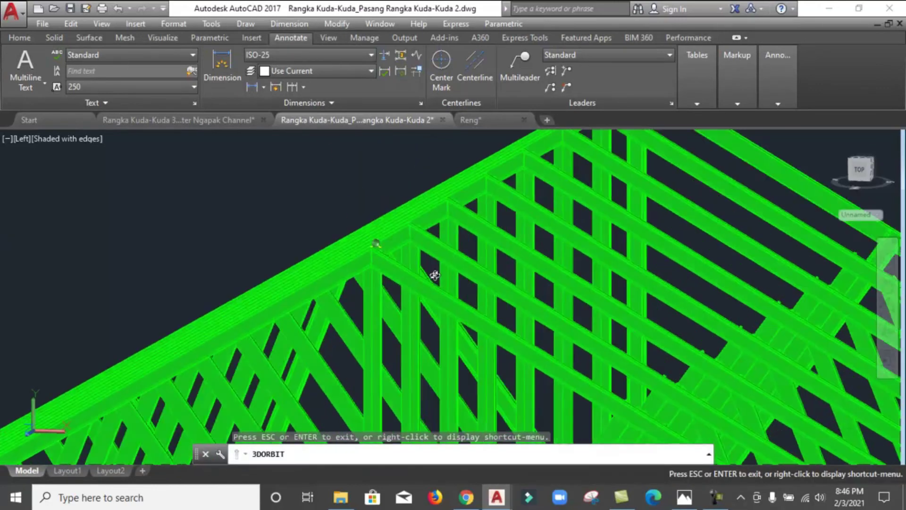
scroll(391, 241, up, 2)
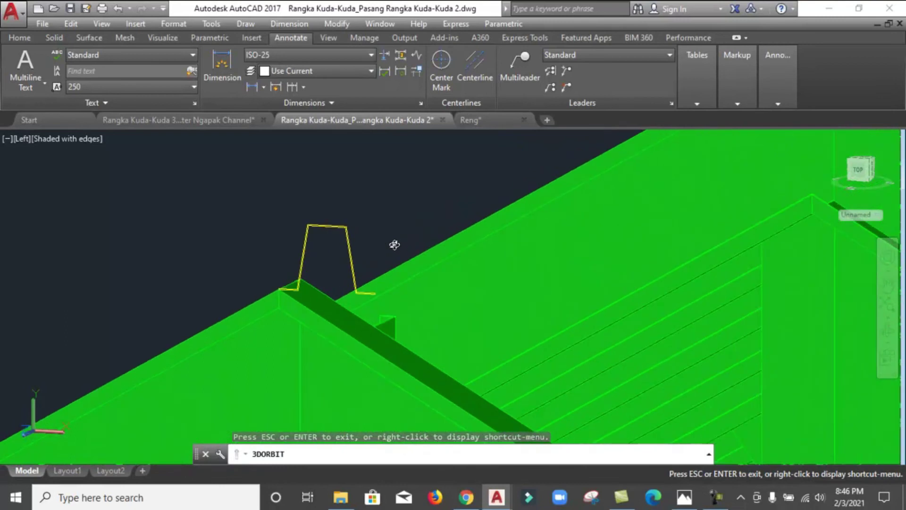
scroll(317, 283, down, 5)
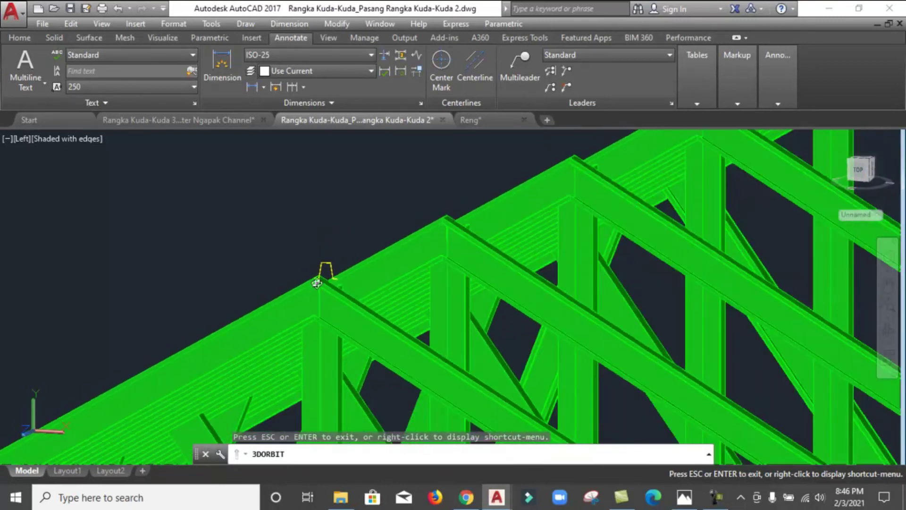
key(Escape)
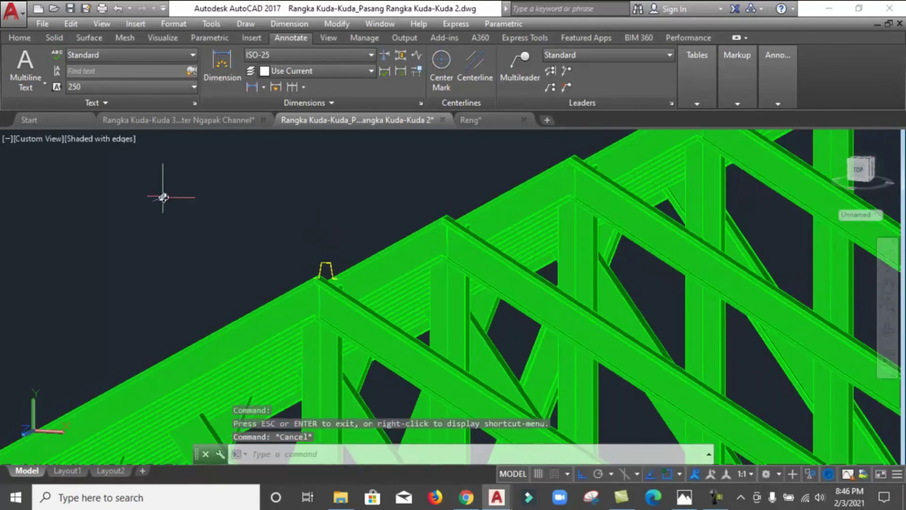
text(u)
key(Return)
Step: Switch the view to Southwest Isometric and zoom in on the truss
scroll(295, 254, up, 4)
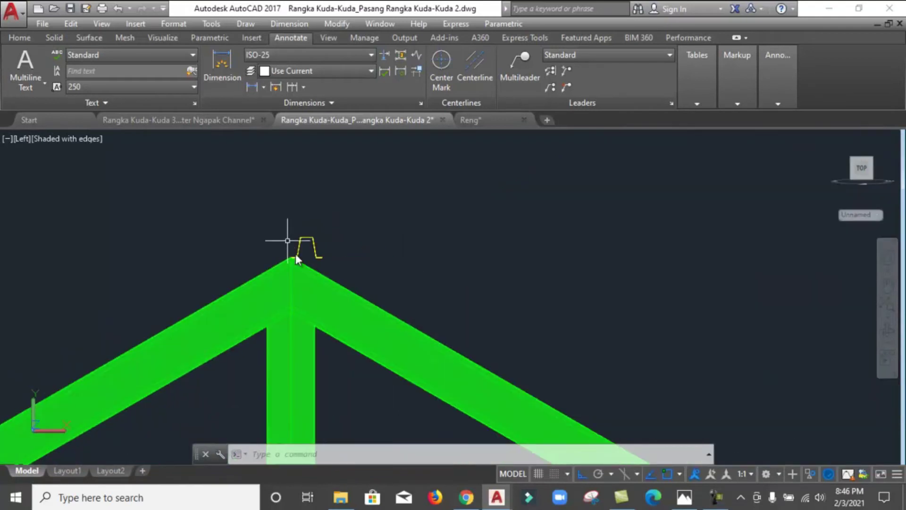
scroll(301, 254, up, 3)
scroll(290, 251, down, 3)
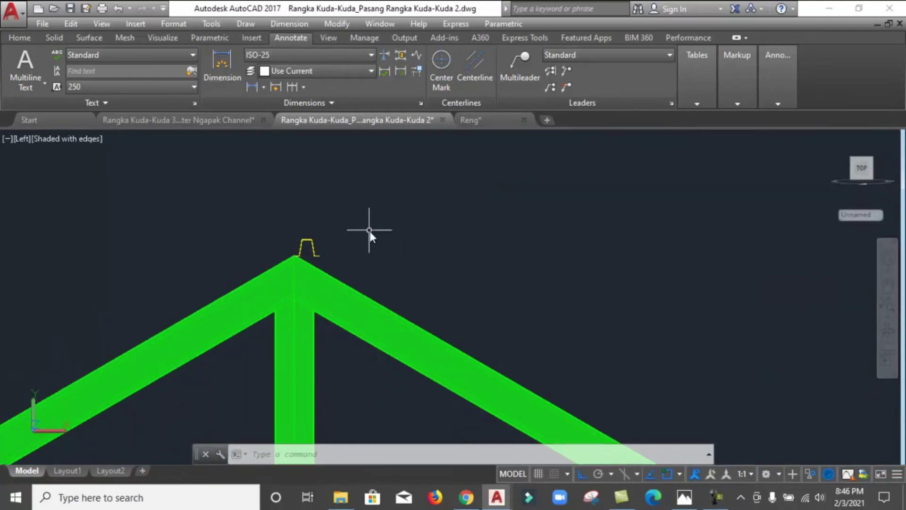
click(887, 329)
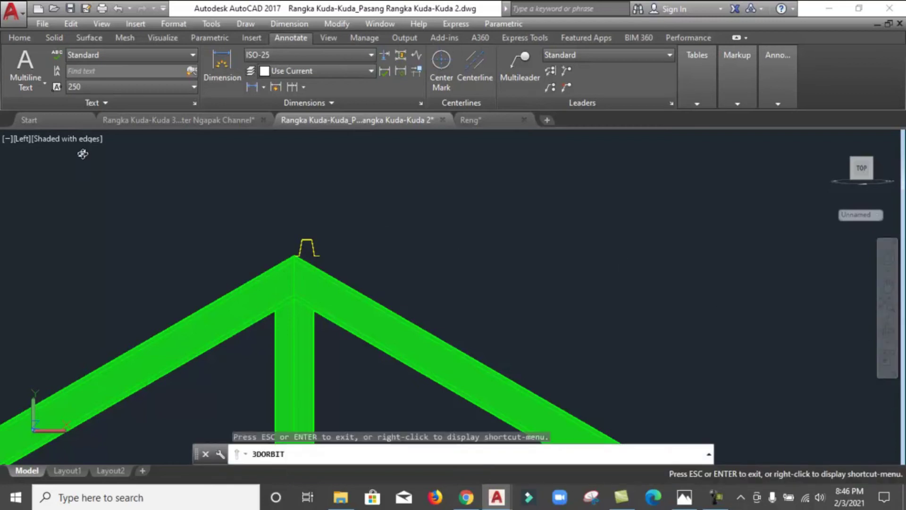
click(23, 140)
click(62, 259)
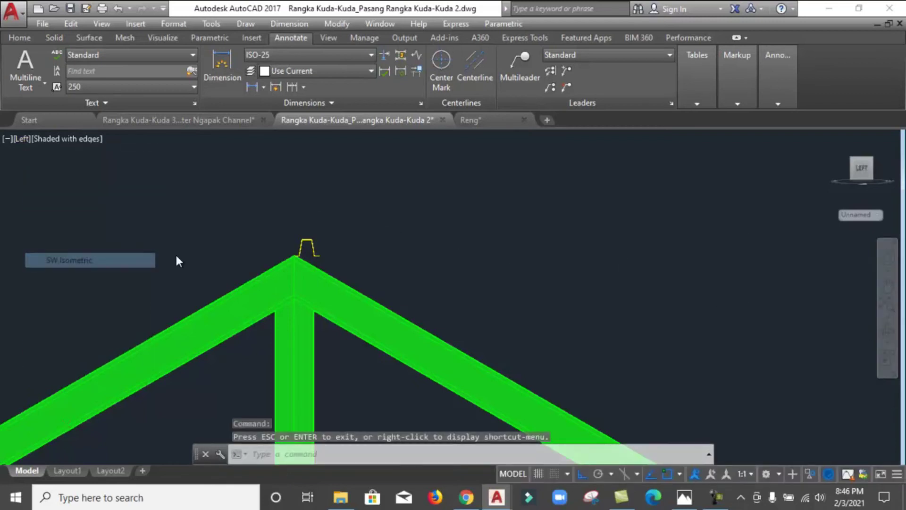
scroll(474, 328, up, 1)
scroll(474, 328, up, 2)
scroll(438, 375, up, 3)
scroll(438, 375, up, 2)
scroll(410, 367, up, 3)
scroll(406, 344, up, 3)
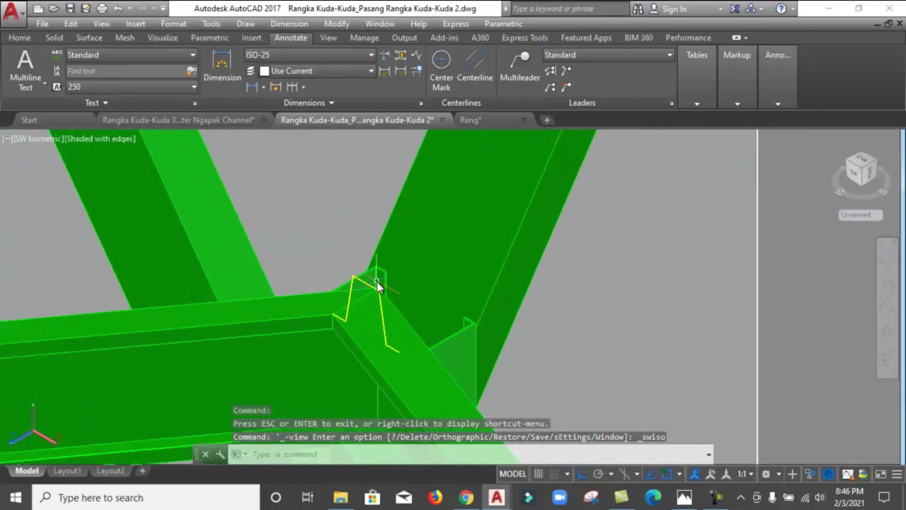
click(19, 38)
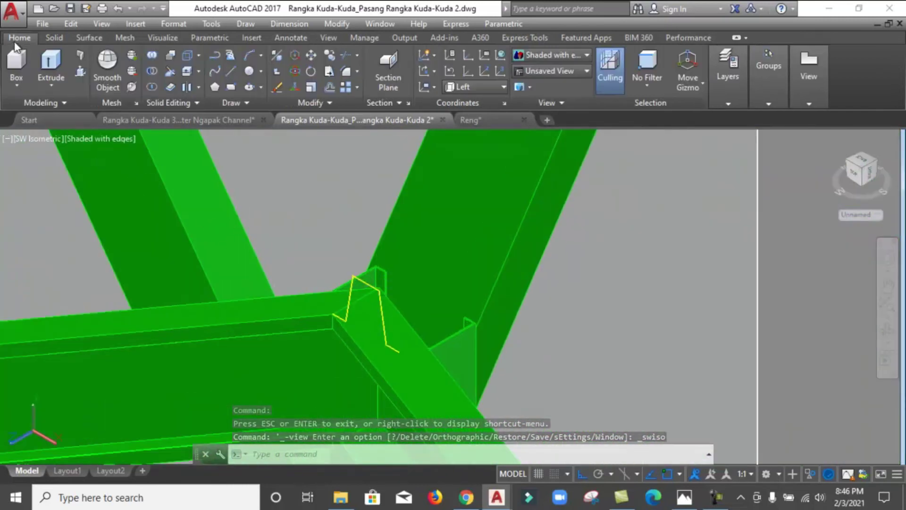
Step: Start an Extrude on the yellow hat profile
click(47, 65)
scroll(354, 277, up, 3)
scroll(348, 259, down, 1)
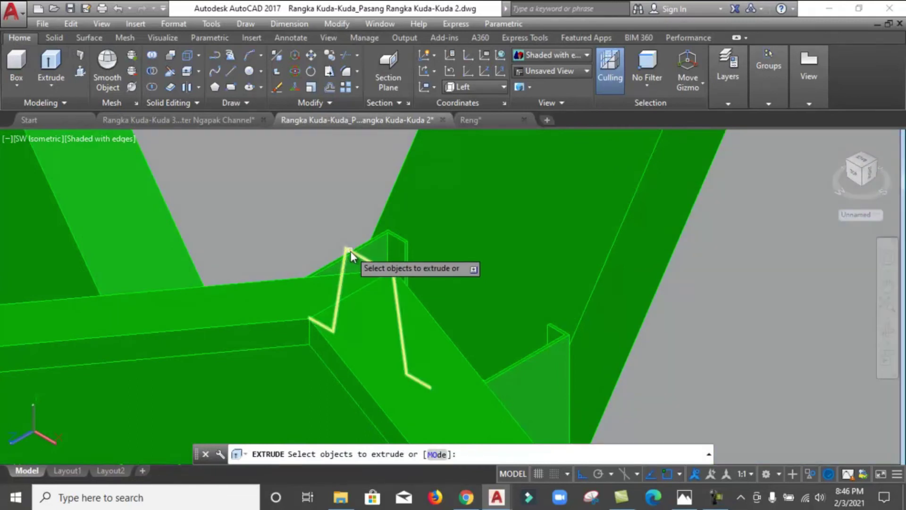
click(351, 252)
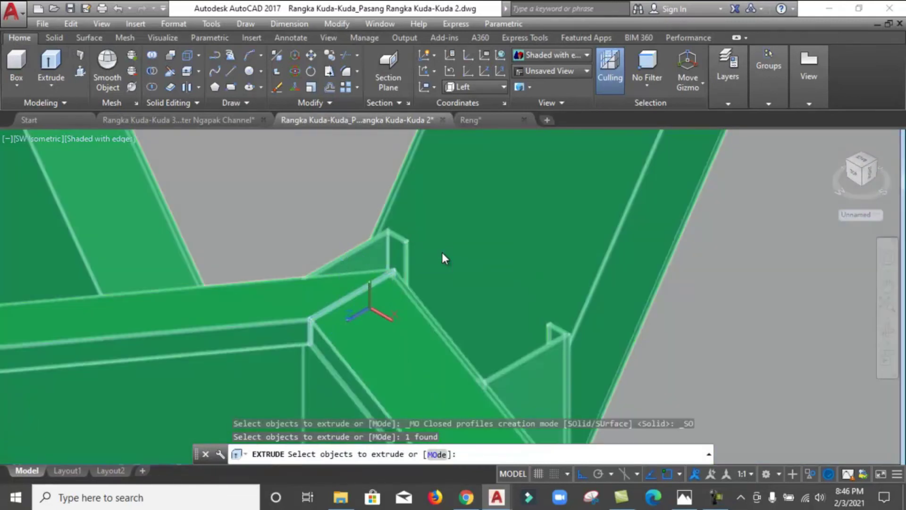
key(Return)
Step: Extrude the profile along the ridge across all trusses and confirm the length
scroll(307, 350, down, 3)
scroll(359, 307, down, 3)
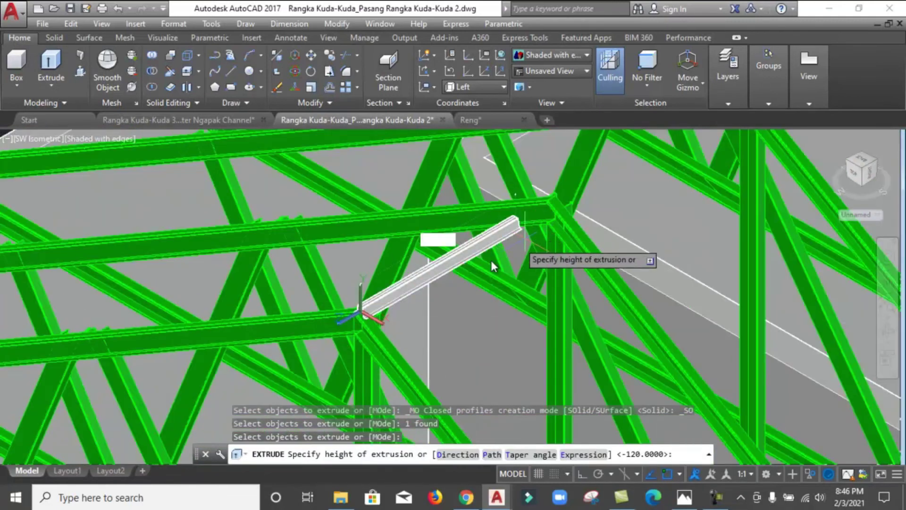
scroll(490, 262, down, 5)
scroll(670, 173, up, 4)
scroll(681, 167, up, 2)
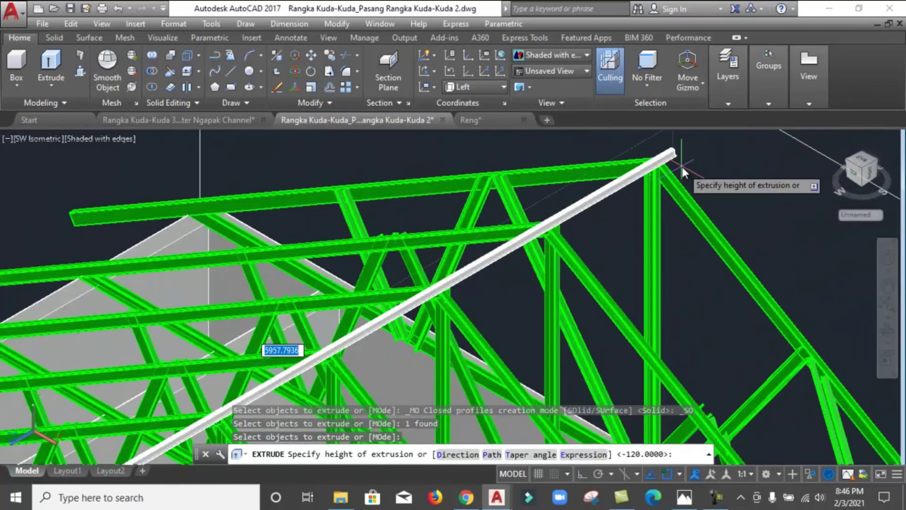
scroll(682, 166, up, 2)
scroll(659, 145, up, 2)
scroll(561, 171, up, 2)
scroll(539, 194, up, 2)
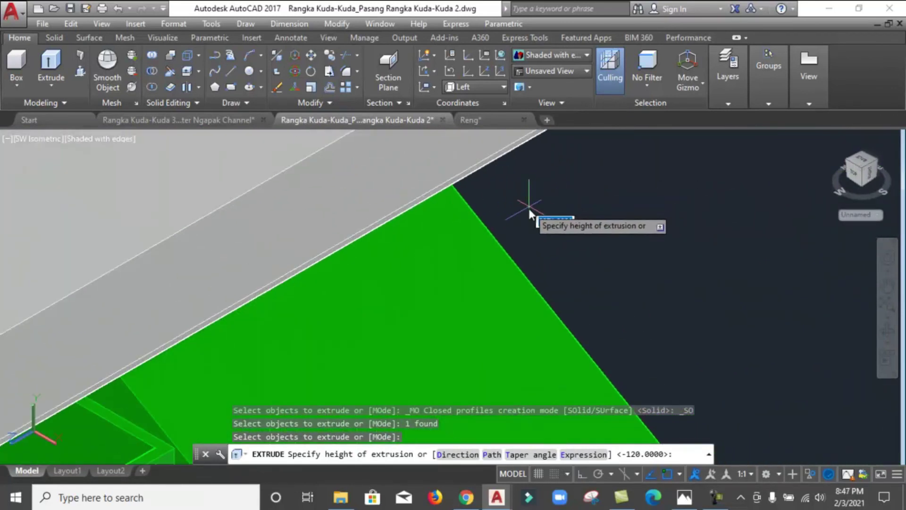
scroll(485, 216, up, 1)
scroll(483, 217, up, 1)
key(Return)
Step: Zoom around the new batten solid to check it spans the trusses
scroll(519, 222, down, 2)
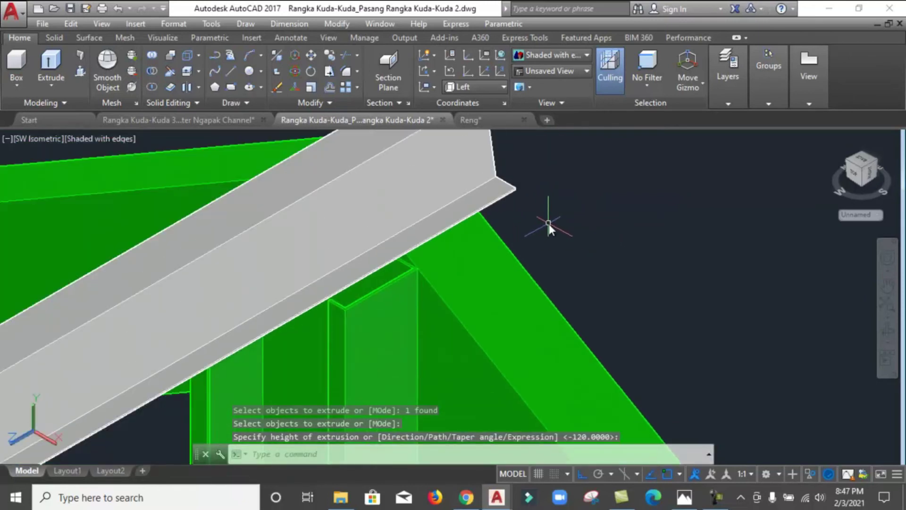
scroll(548, 223, down, 3)
scroll(529, 216, down, 1)
scroll(524, 221, up, 1)
scroll(507, 220, down, 2)
scroll(500, 224, up, 1)
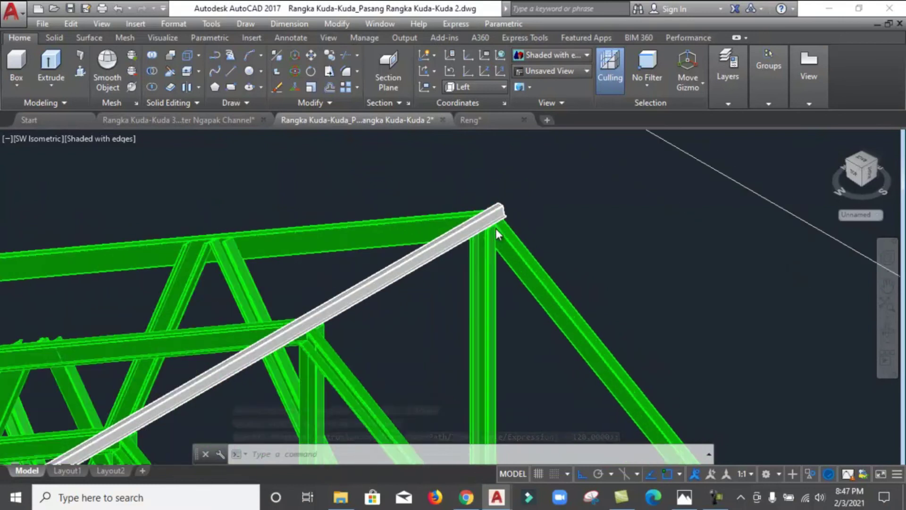
scroll(498, 229, up, 2)
scroll(549, 223, down, 1)
scroll(581, 214, down, 3)
scroll(424, 283, down, 1)
scroll(348, 331, up, 1)
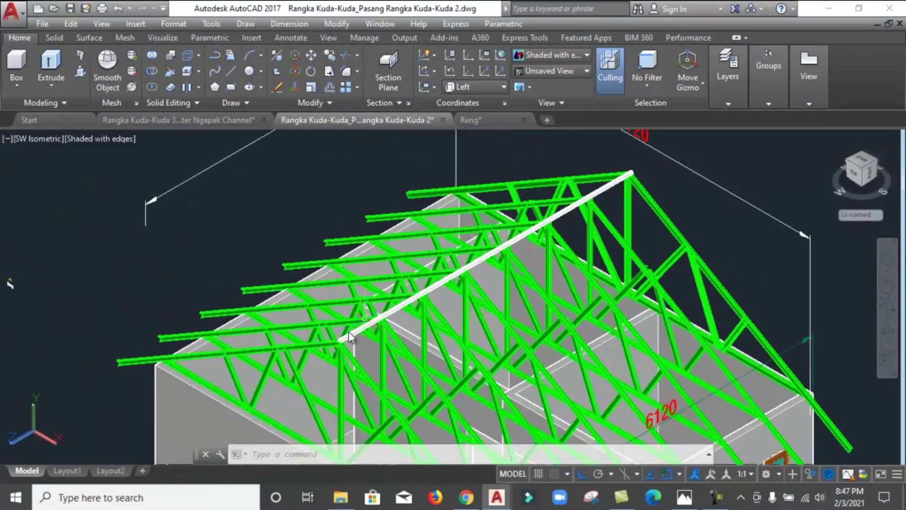
scroll(348, 331, up, 3)
scroll(344, 333, up, 3)
scroll(351, 325, up, 3)
scroll(364, 316, up, 3)
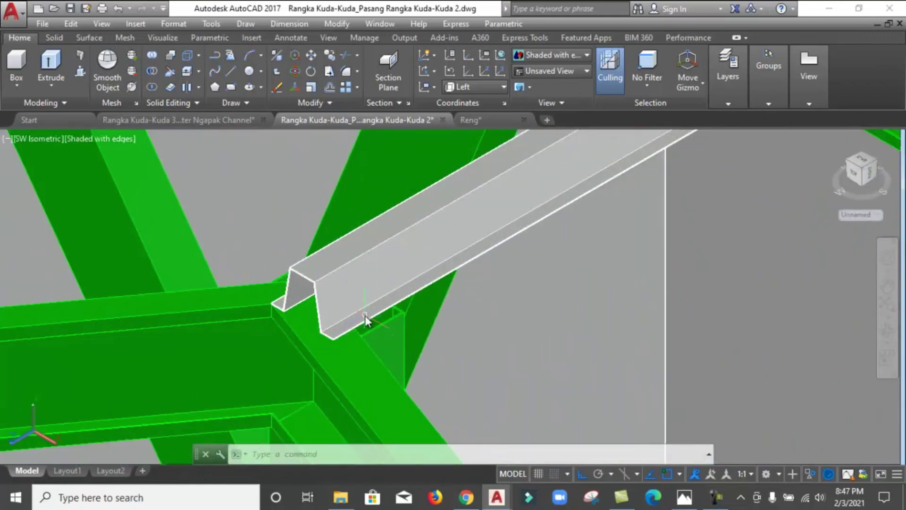
Step: Move the new grey ridge batten onto the Reng layer so it turns yellow
click(355, 258)
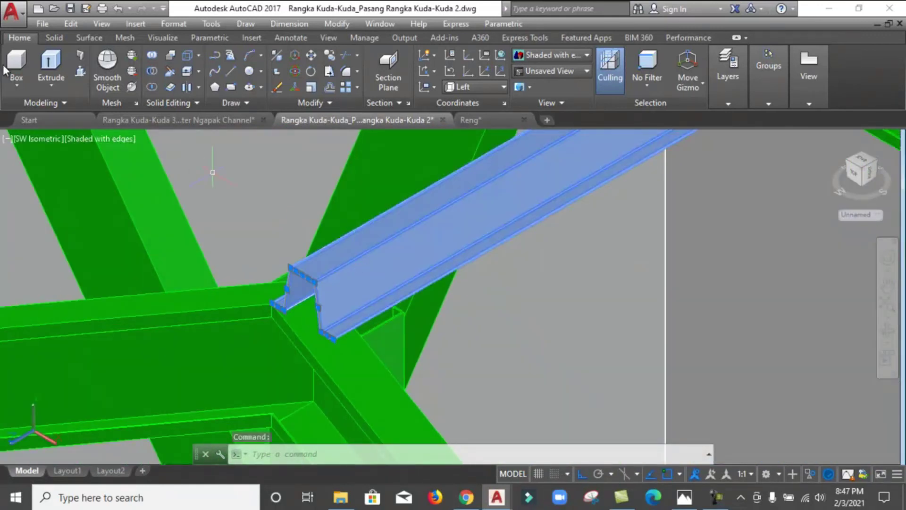
mouse_move(727, 75)
click(865, 120)
click(865, 121)
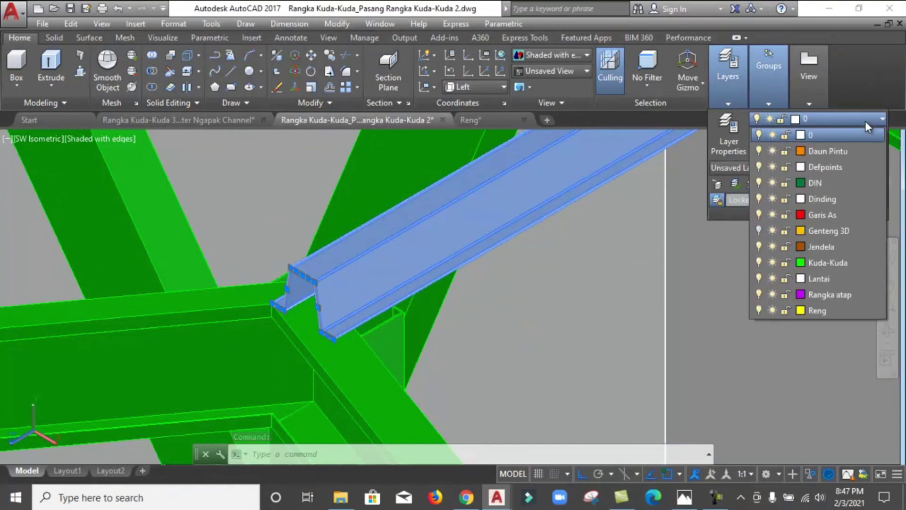
click(817, 310)
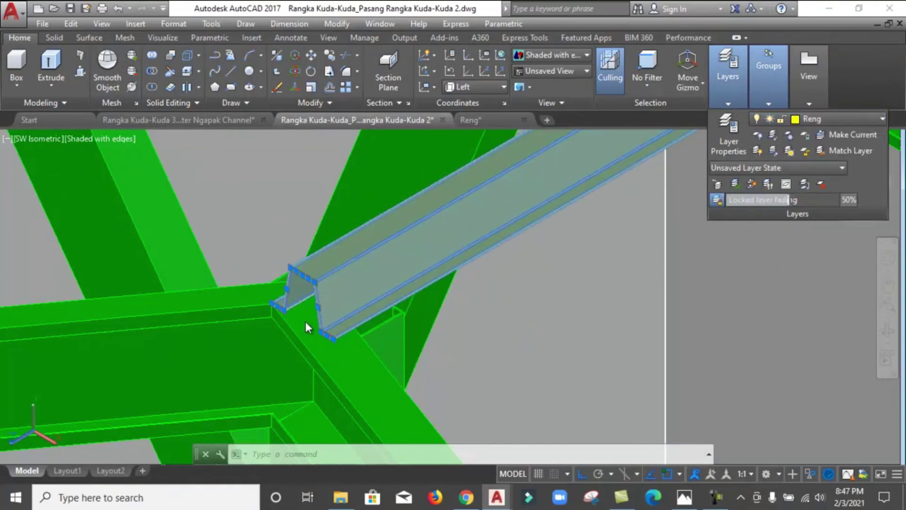
key(Escape)
key(Escape)
scroll(298, 306, down, 3)
scroll(291, 315, down, 2)
scroll(293, 313, down, 2)
scroll(299, 309, up, 2)
scroll(303, 305, down, 4)
scroll(309, 307, up, 3)
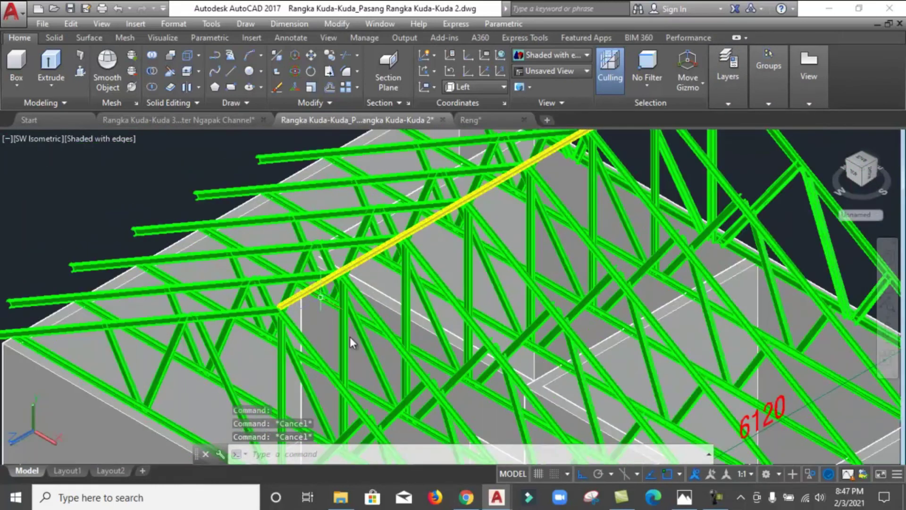
Step: Zoom and pan the view along the yellow roof battens
scroll(360, 355, down, 4)
scroll(495, 358, down, 3)
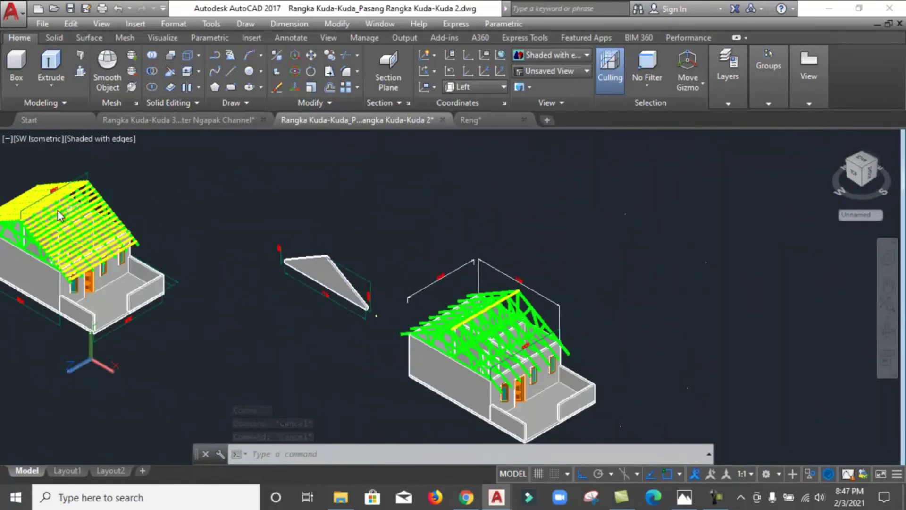
scroll(10, 221, up, 4)
scroll(10, 221, up, 3)
middle_drag(202, 228, 55, 242)
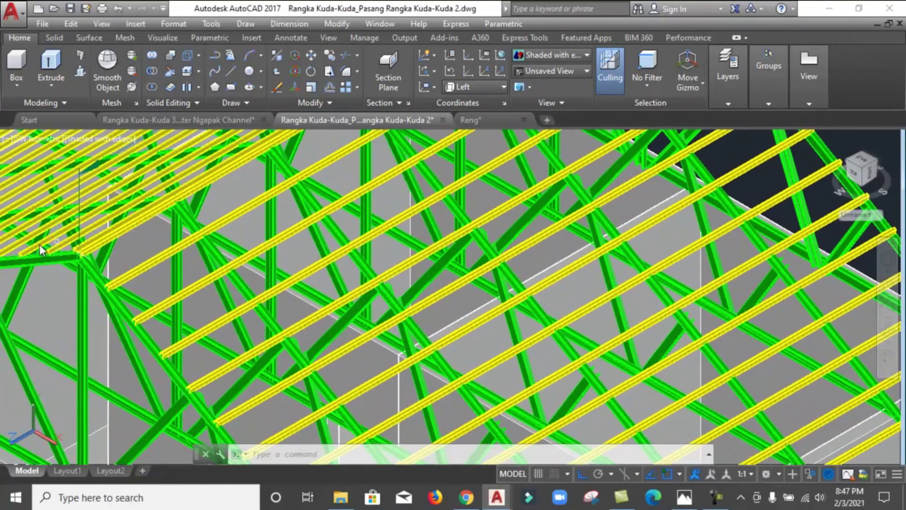
scroll(66, 254, up, 2)
scroll(66, 254, up, 1)
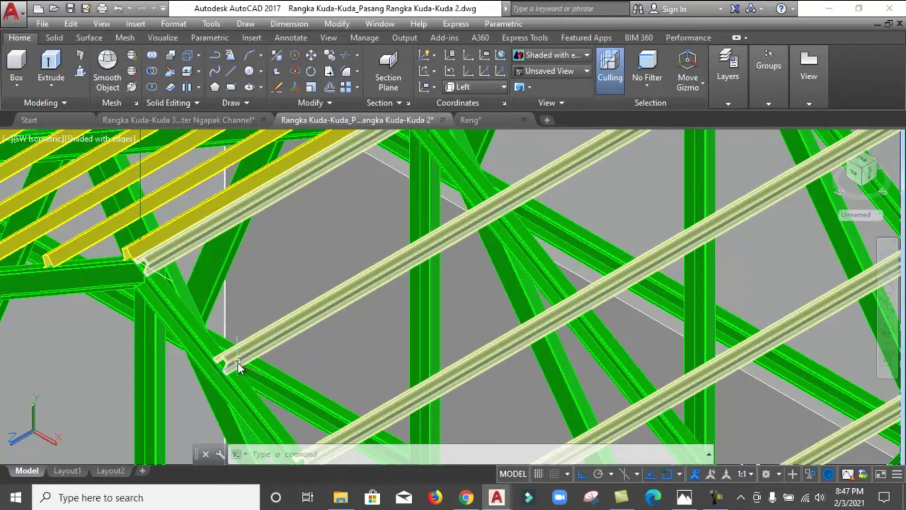
Step: Select the yellow roof battens, zoom out, and bring up the standard viewpoints list
click(255, 341)
scroll(237, 301, down, 3)
scroll(270, 301, down, 3)
scroll(242, 323, up, 3)
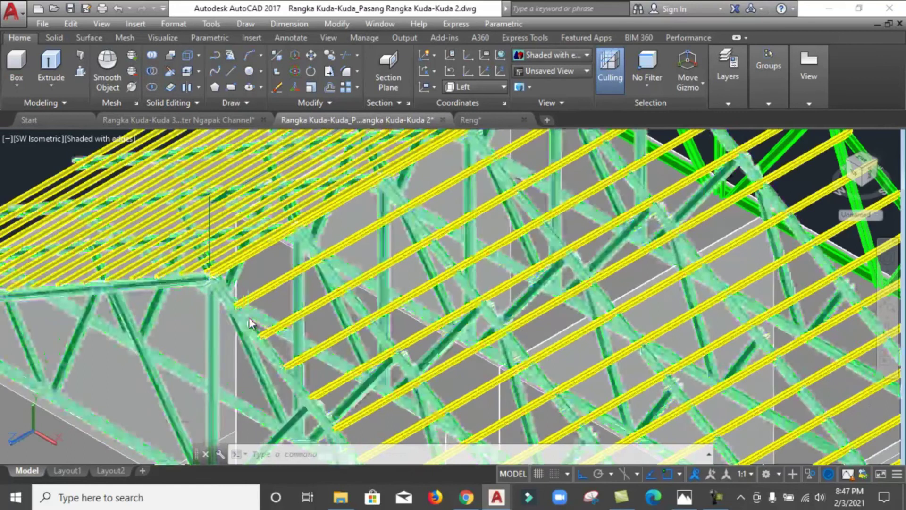
scroll(239, 298, down, 4)
scroll(239, 294, down, 5)
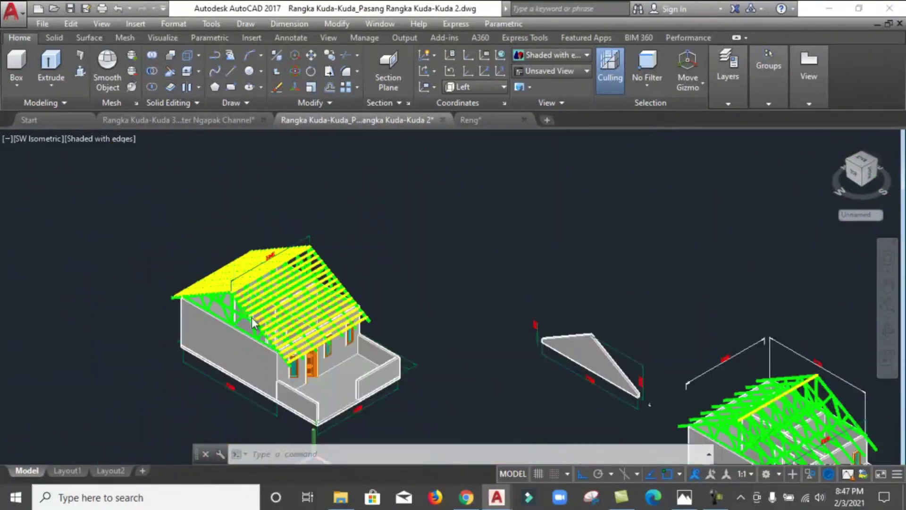
scroll(251, 317, up, 4)
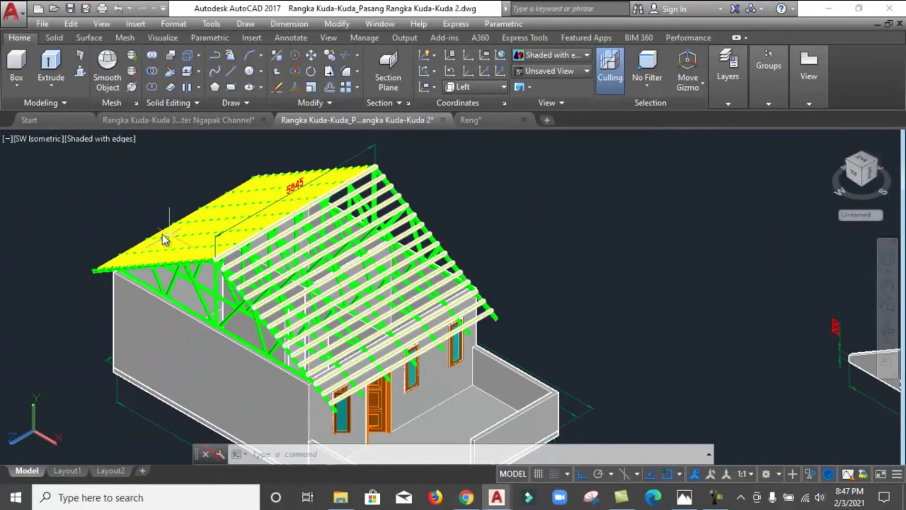
click(29, 140)
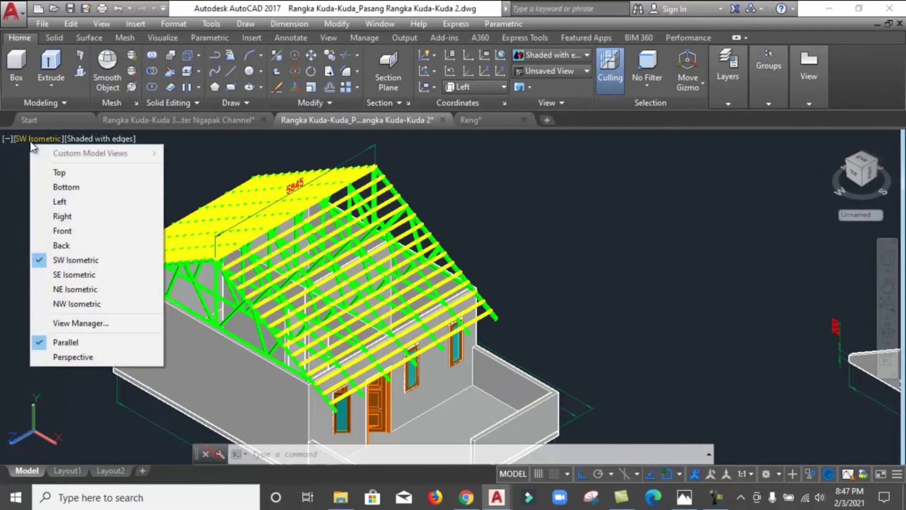
Step: Switch to the Left view and zoom in on the truss apex
click(59, 202)
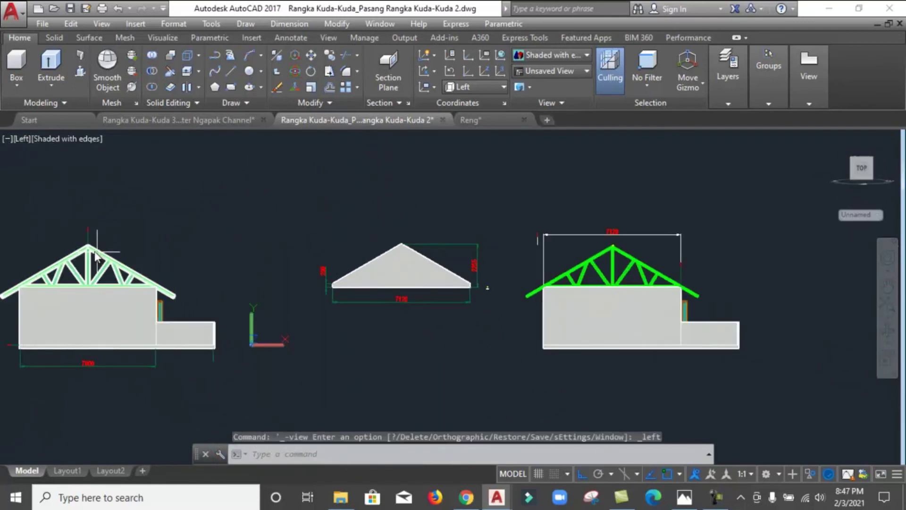
scroll(52, 241, up, 8)
scroll(52, 242, up, 4)
scroll(134, 211, up, 2)
scroll(143, 209, up, 2)
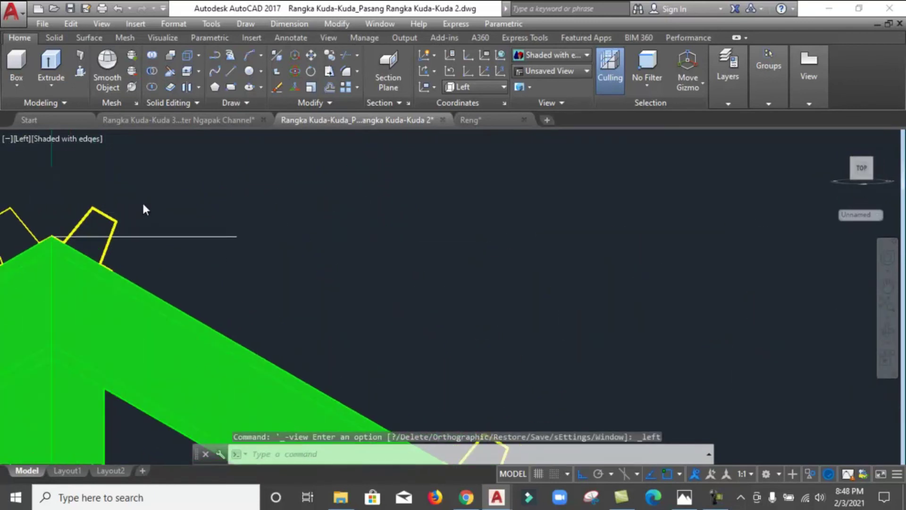
scroll(263, 182, down, 2)
scroll(265, 197, down, 3)
scroll(295, 173, up, 4)
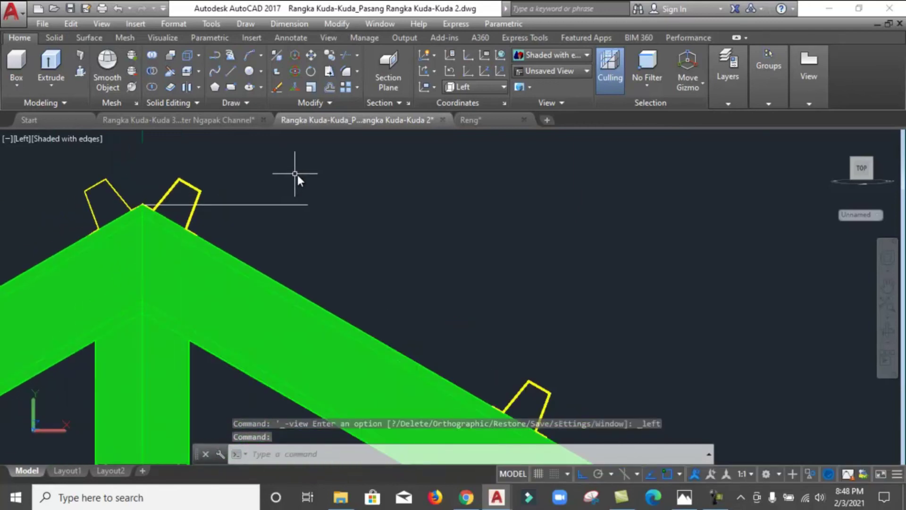
Step: Try an aligned dimension from the apex profile to the lower profile, then cancel it
click(292, 39)
click(263, 87)
click(275, 136)
scroll(189, 182, up, 1)
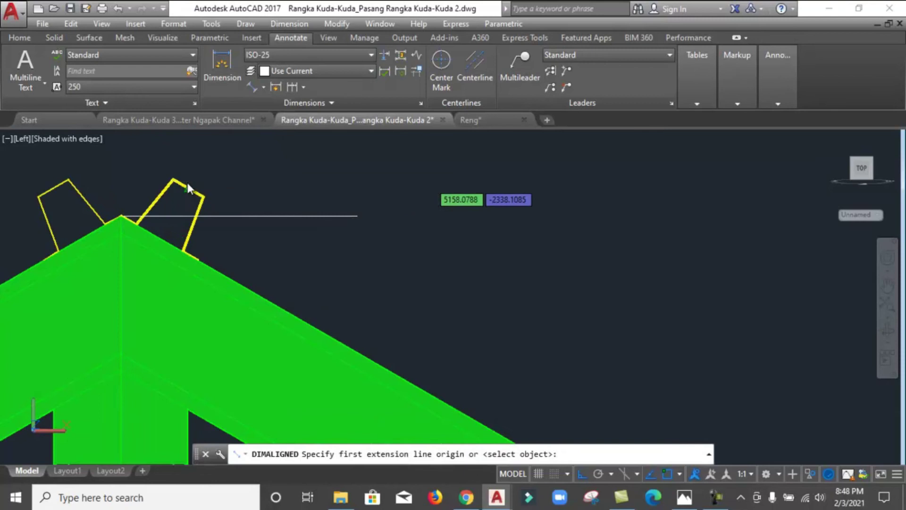
click(186, 181)
scroll(188, 183, down, 2)
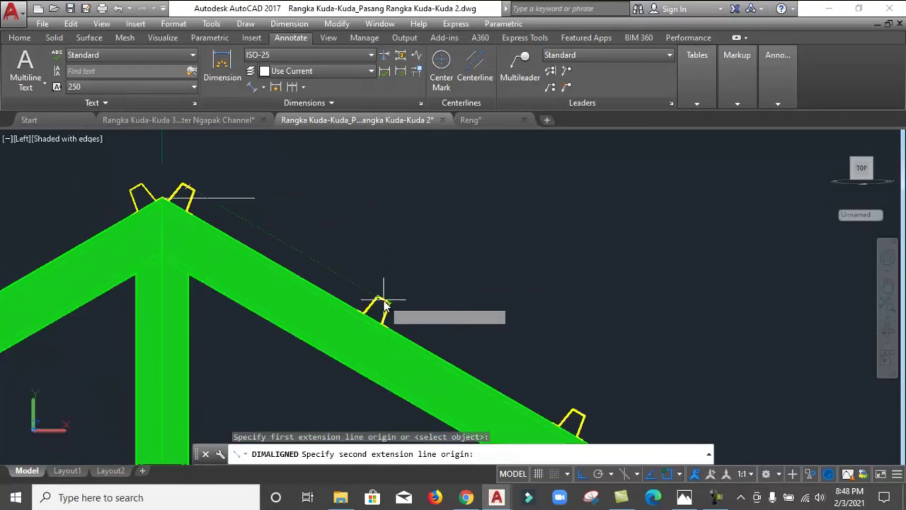
scroll(385, 302, up, 2)
click(384, 301)
scroll(396, 263, down, 3)
scroll(397, 267, down, 2)
scroll(314, 246, down, 2)
key(Escape)
scroll(318, 263, down, 2)
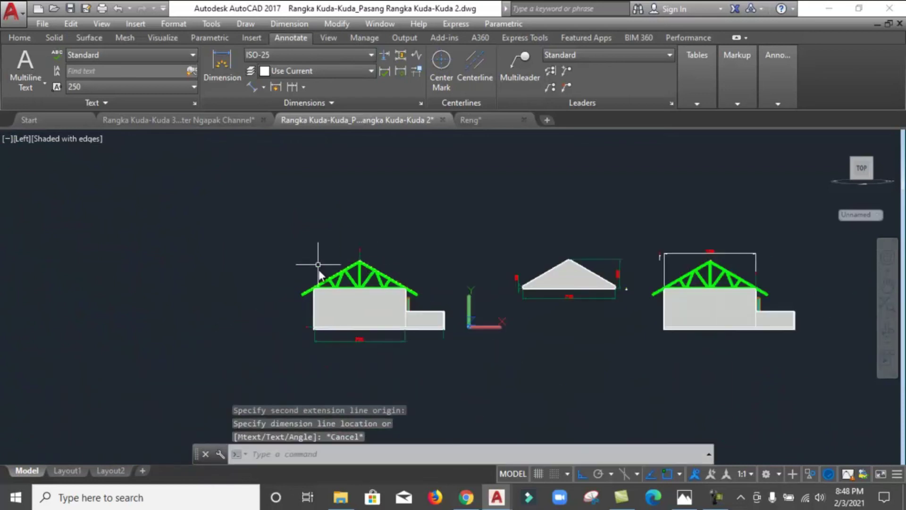
scroll(512, 276, down, 1)
key(Escape)
scroll(590, 269, up, 2)
scroll(632, 243, up, 1)
scroll(590, 240, up, 2)
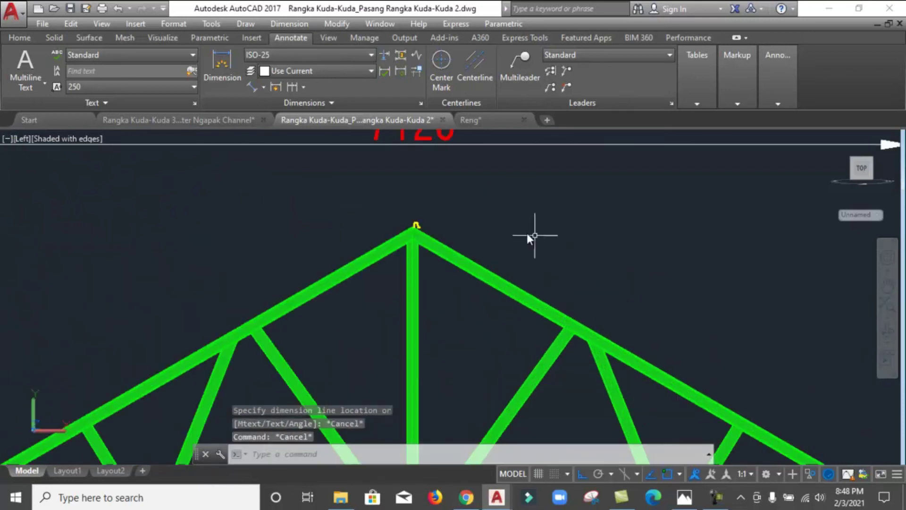
scroll(425, 231, up, 1)
scroll(415, 232, up, 1)
scroll(354, 235, up, 1)
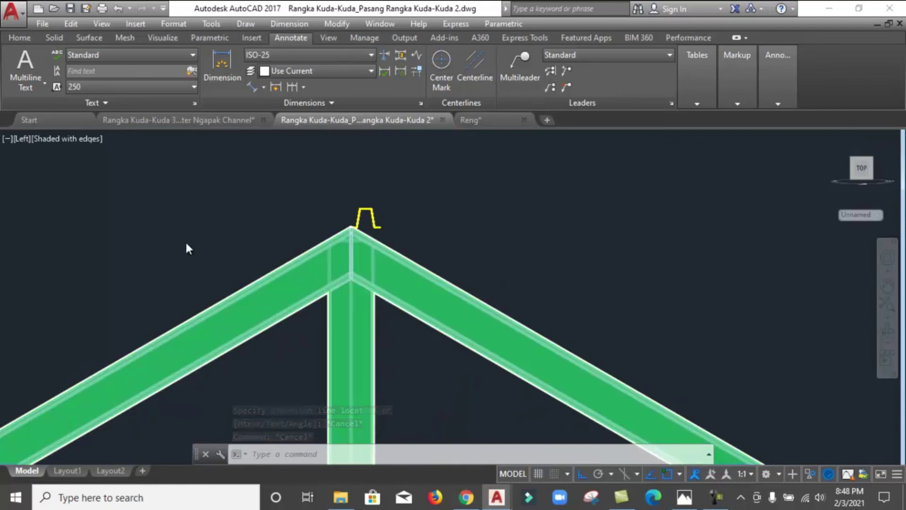
scroll(279, 243, down, 3)
scroll(283, 238, up, 3)
scroll(330, 243, down, 3)
scroll(395, 265, down, 1)
scroll(415, 262, up, 1)
scroll(480, 255, down, 3)
scroll(441, 260, up, 2)
scroll(330, 271, down, 4)
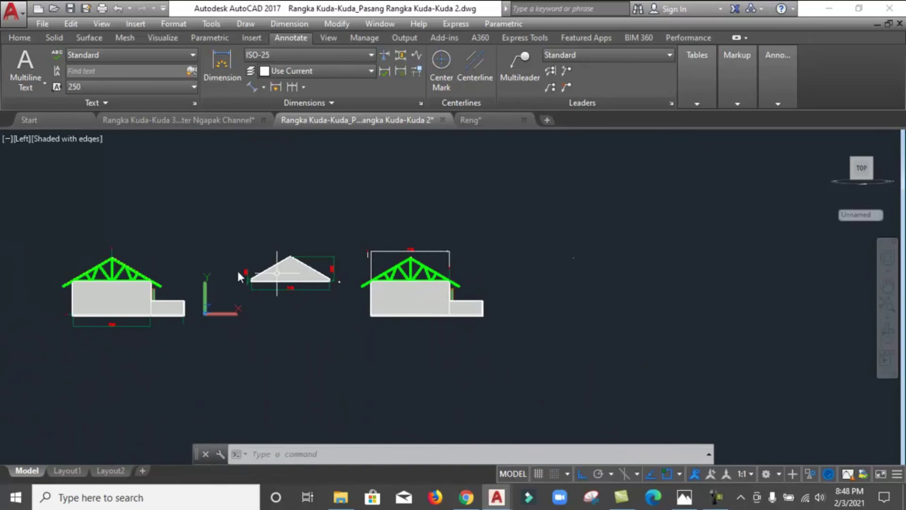
scroll(141, 268, up, 3)
scroll(71, 267, up, 4)
middle_drag(55, 267, 156, 282)
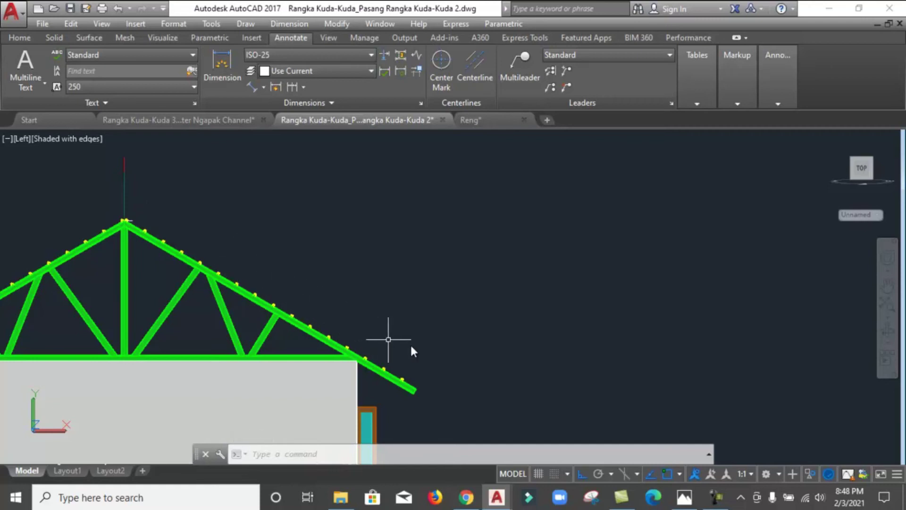
scroll(410, 349, down, 3)
scroll(264, 323, down, 2)
scroll(476, 340, down, 2)
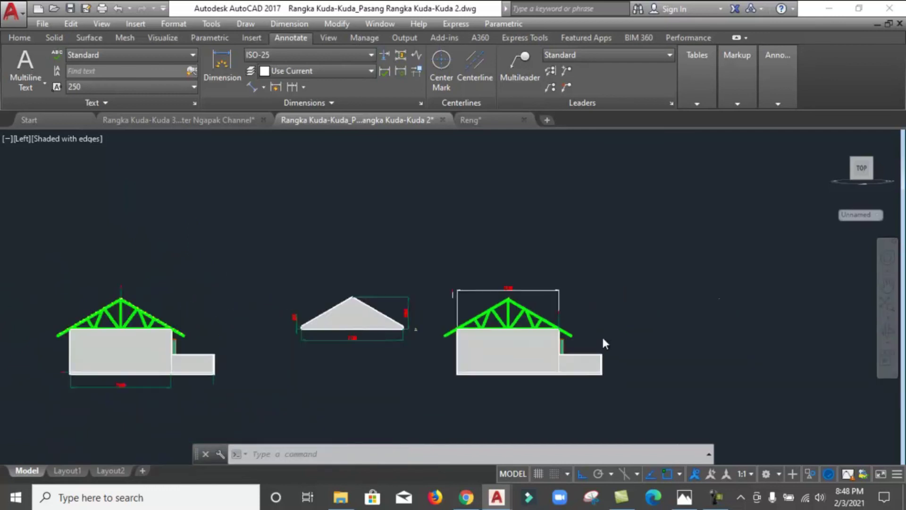
scroll(486, 310, up, 2)
scroll(410, 253, up, 2)
scroll(239, 165, up, 2)
scroll(262, 174, up, 1)
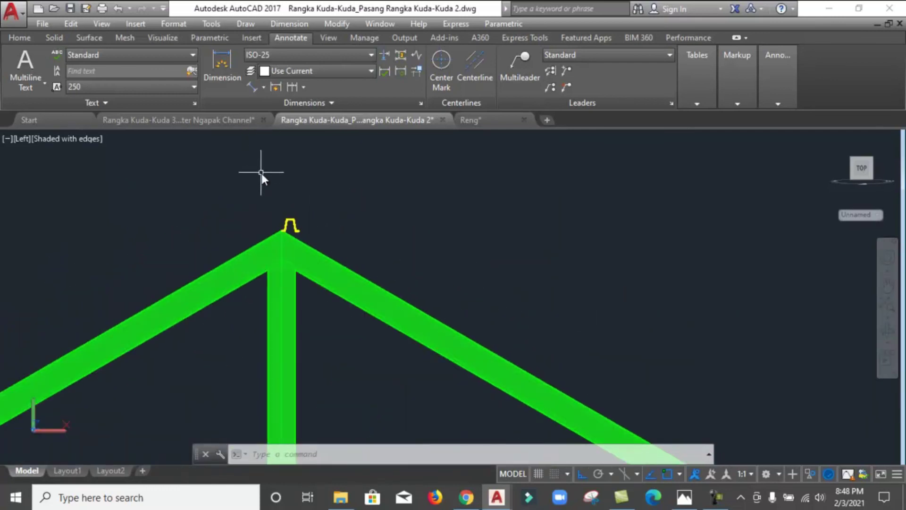
Step: Make a rectangular array of the apex hat profile and select it
scroll(261, 173, up, 1)
text(ar)
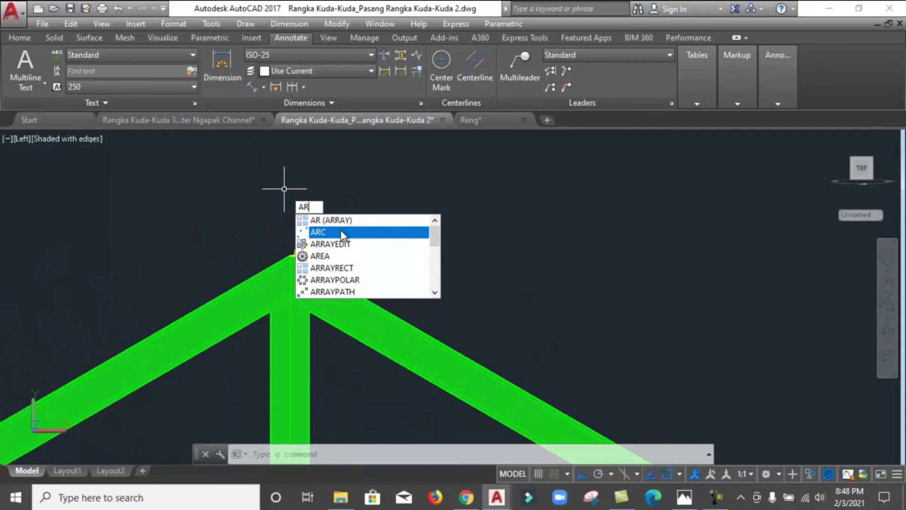
click(347, 221)
click(313, 246)
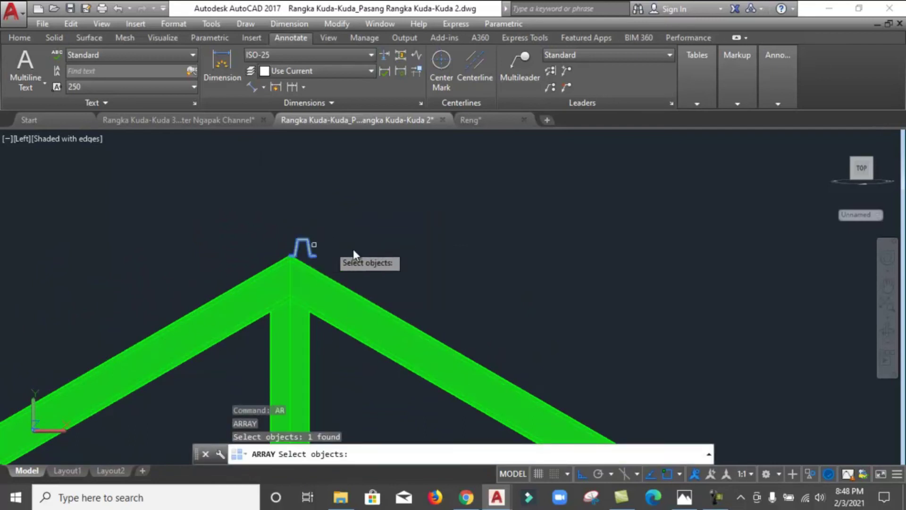
scroll(282, 256, up, 3)
key(Return)
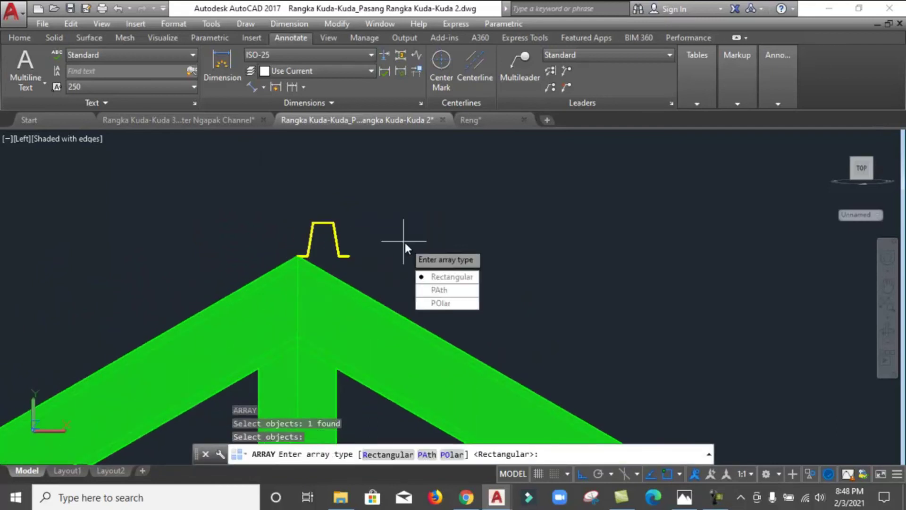
click(441, 276)
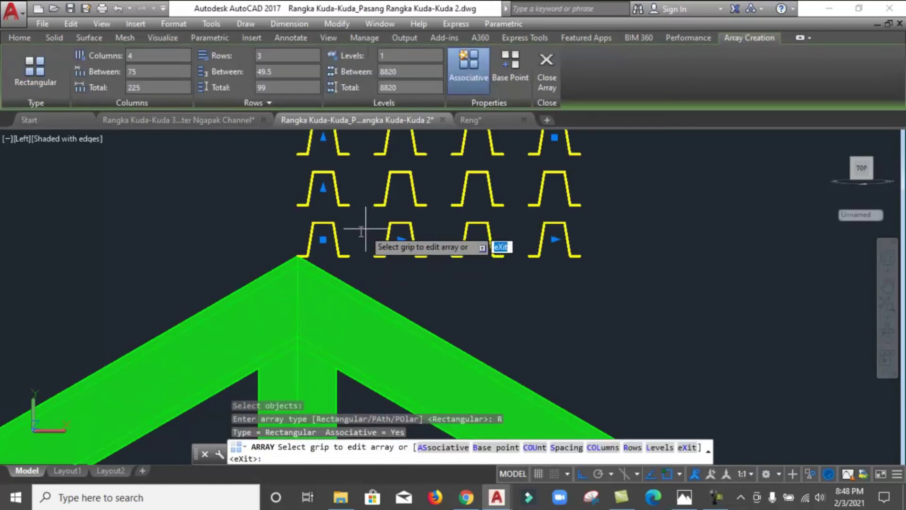
scroll(367, 262, down, 4)
key(Return)
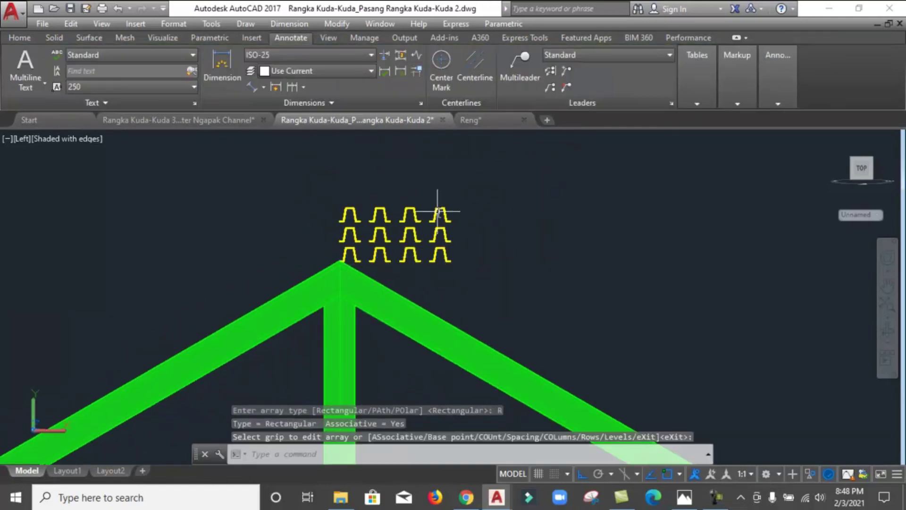
scroll(437, 213, up, 2)
click(437, 206)
click(408, 224)
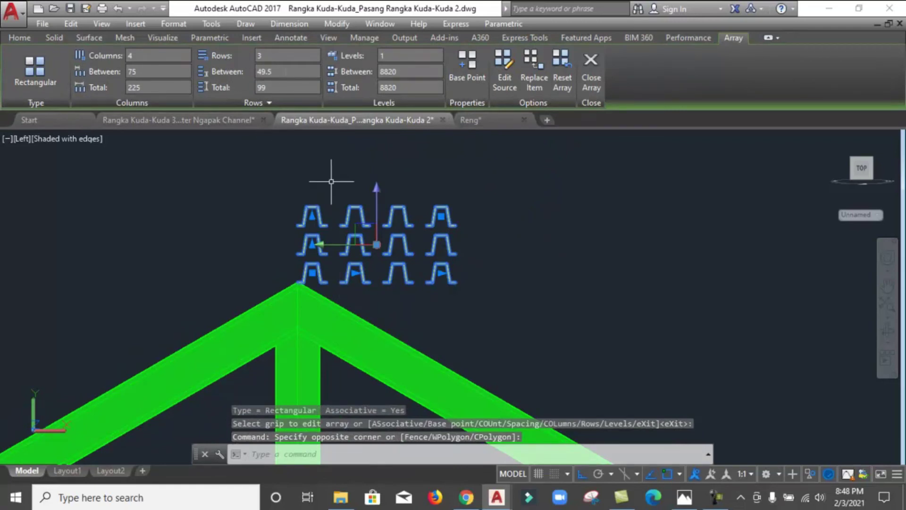
Step: Set the array to 1 row, 16 columns, 325 spacing
double_click(278, 55)
text(1)
key(Return)
text(1)
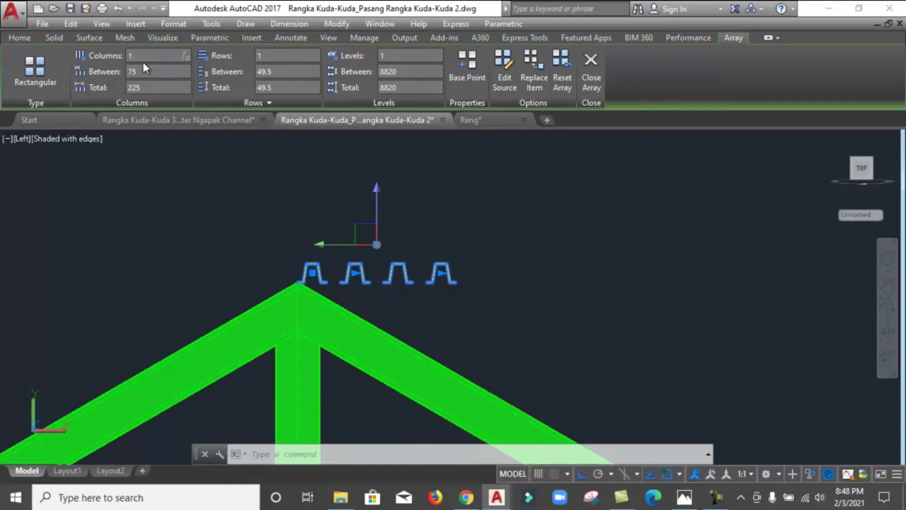
text(6)
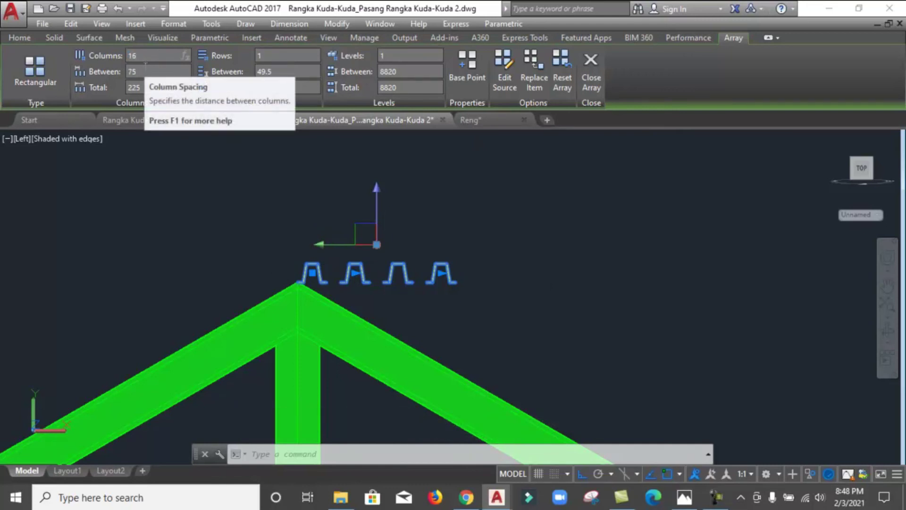
key(Tab)
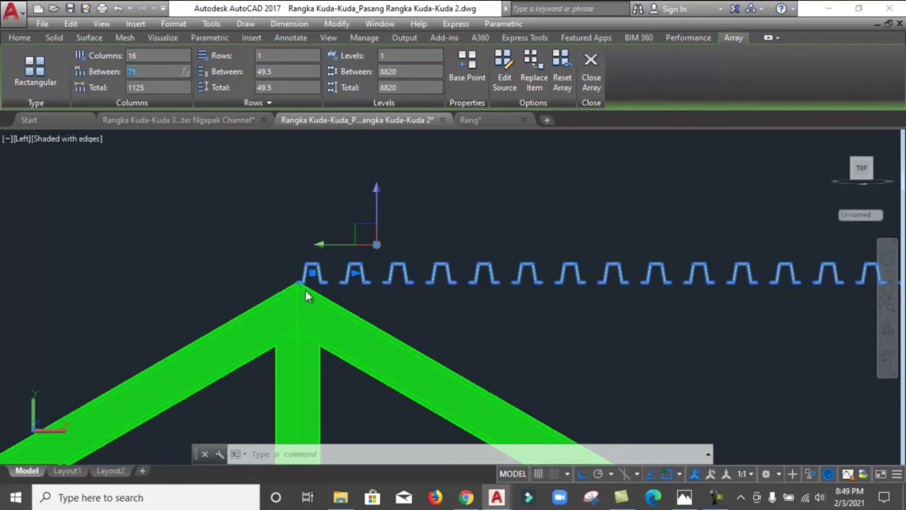
text(325)
click(457, 229)
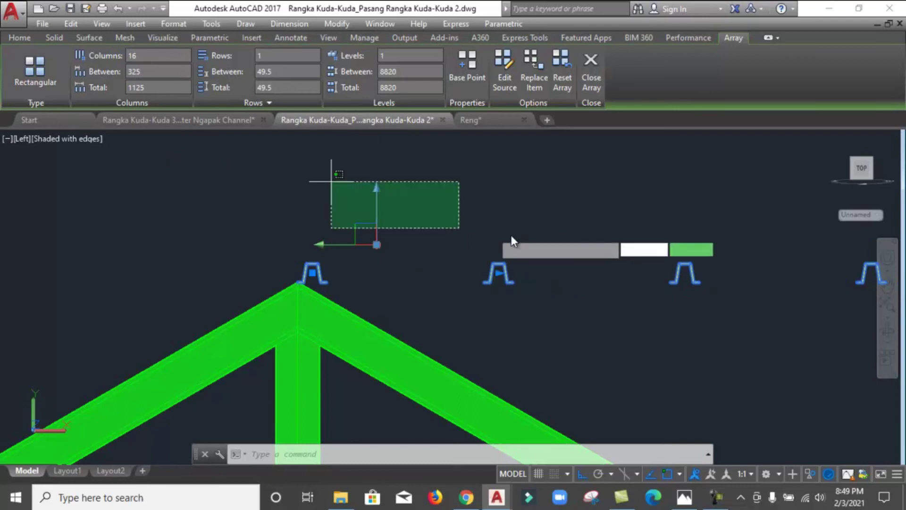
key(Escape)
key(Escape)
key(Escape)
Step: Orbit to inspect the battens in 3D, then undo back to the Left view
scroll(397, 288, down, 6)
scroll(397, 289, down, 6)
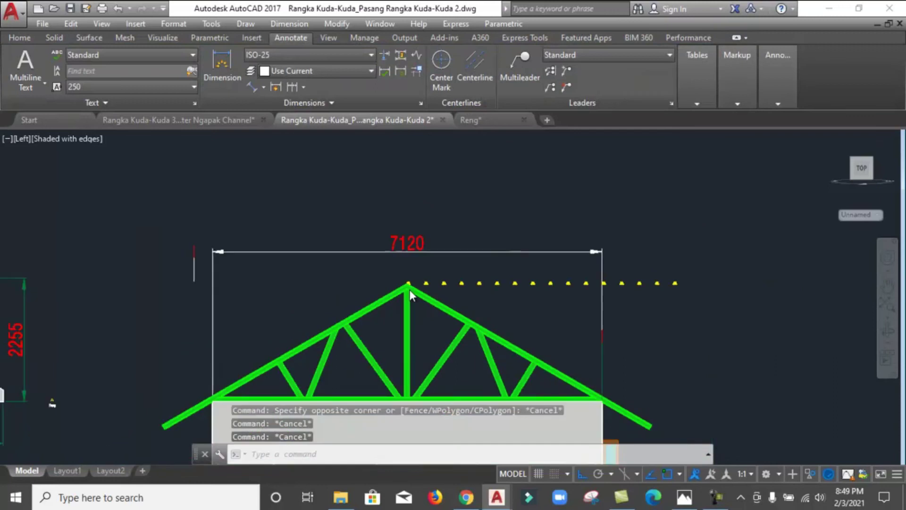
scroll(613, 331, up, 3)
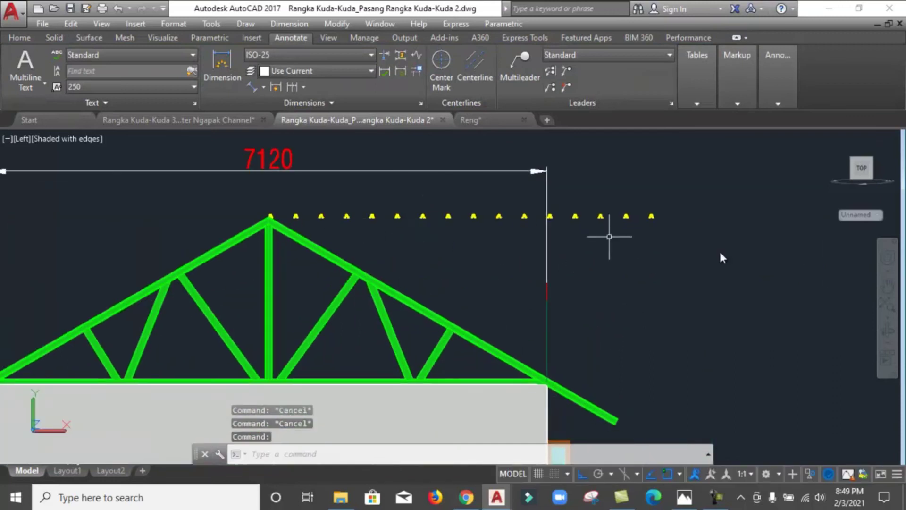
click(887, 330)
drag(522, 249, 501, 239)
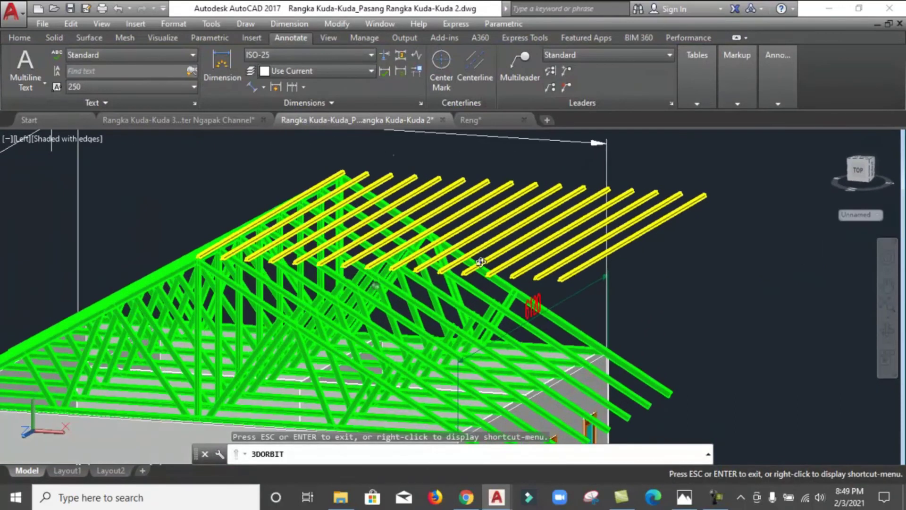
key(Escape)
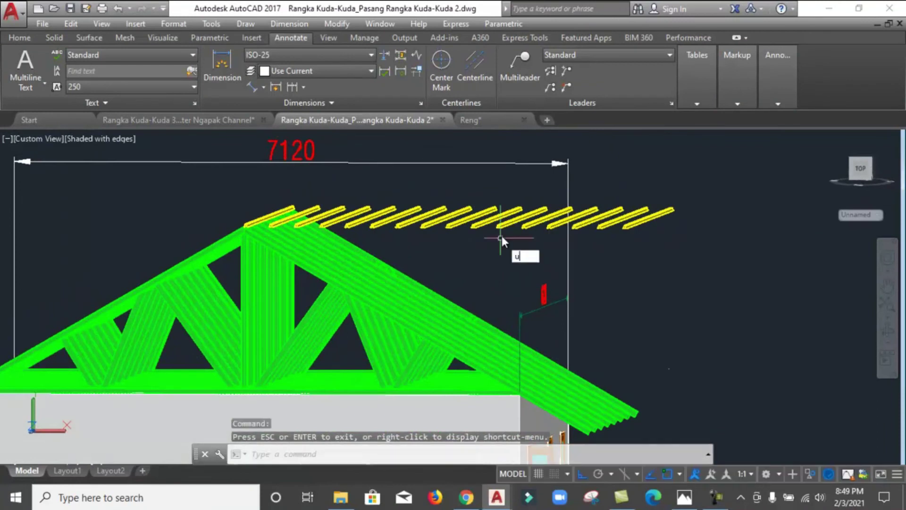
text(u)
key(Return)
scroll(502, 234, down, 2)
scroll(460, 208, up, 3)
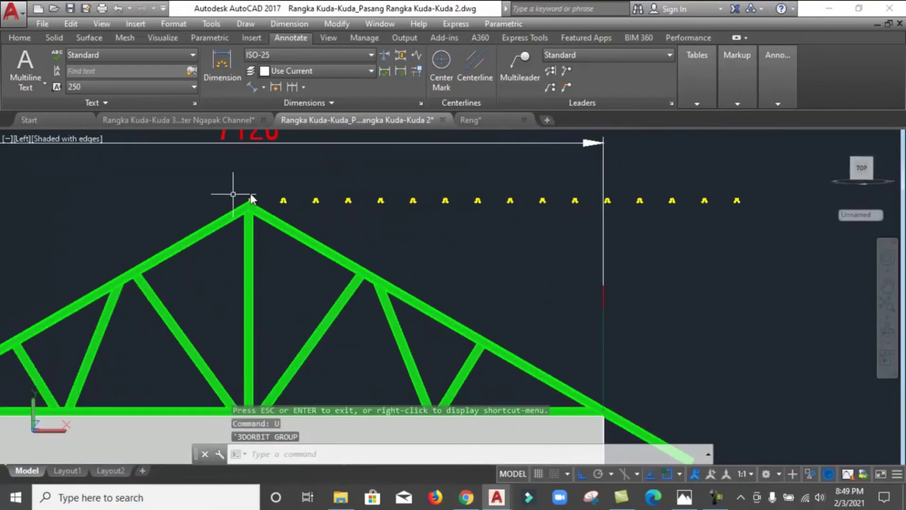
Step: Start Rotate and select the row of yellow battens
text(r)
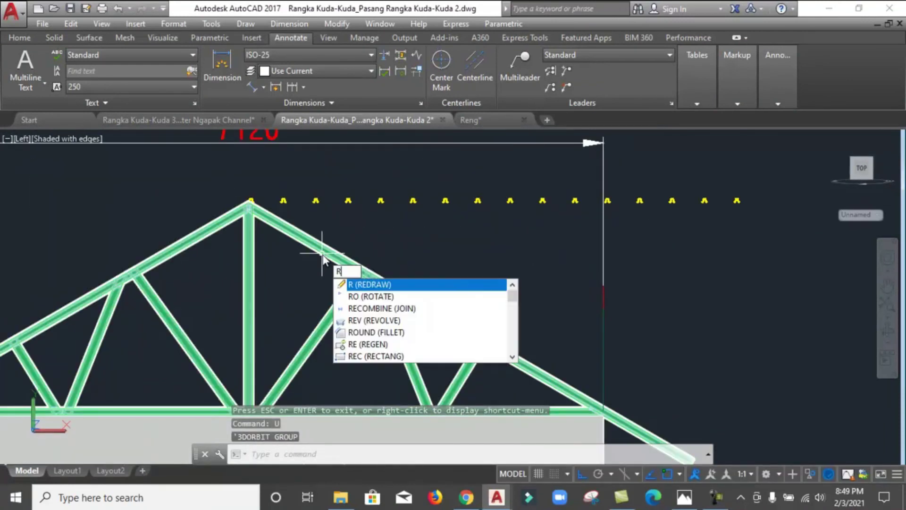
key(Return)
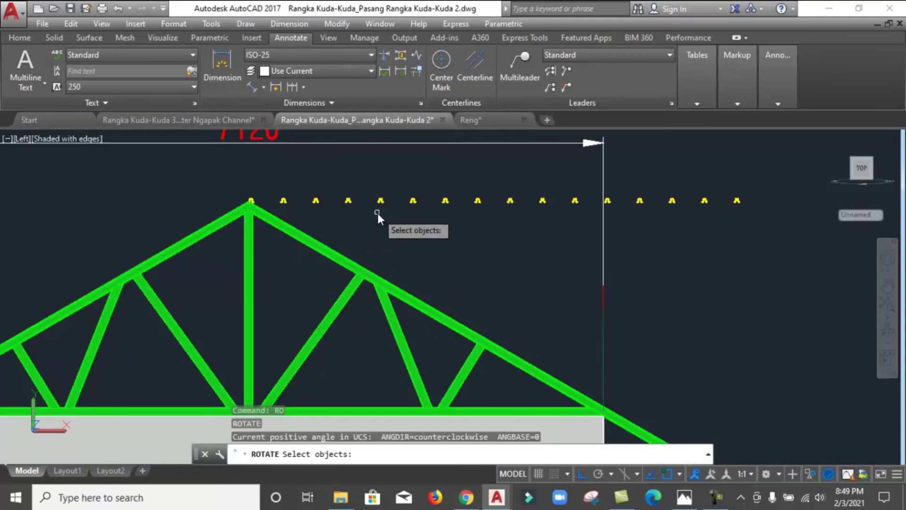
click(382, 200)
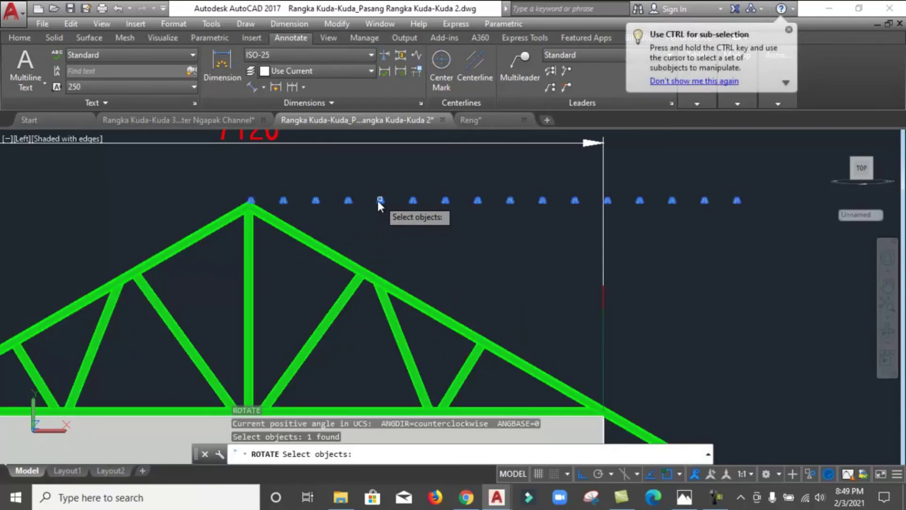
scroll(259, 200, up, 3)
scroll(243, 219, up, 3)
scroll(263, 246, up, 2)
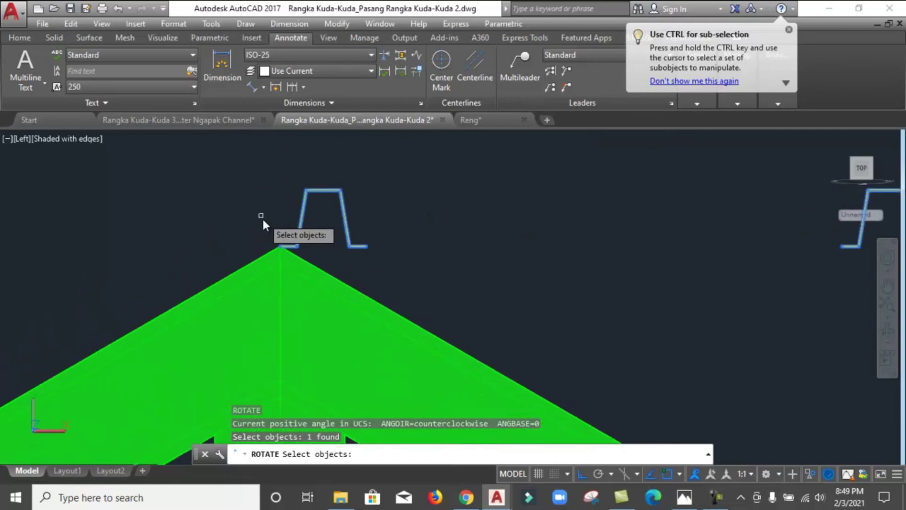
scroll(264, 217, up, 2)
key(Return)
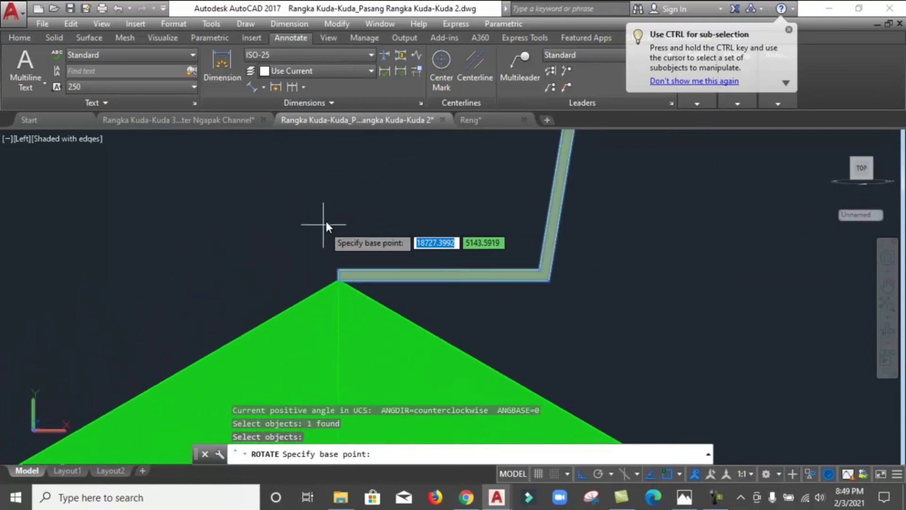
Step: Rotate the batten row -30° about the apex endpoint
shift+right_click(327, 217)
click(369, 241)
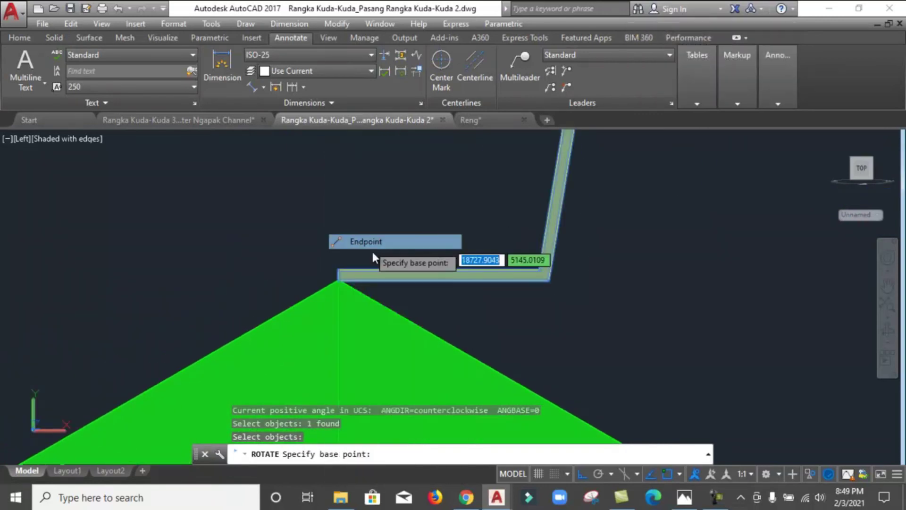
click(370, 284)
scroll(378, 278, down, 4)
scroll(438, 305, down, 4)
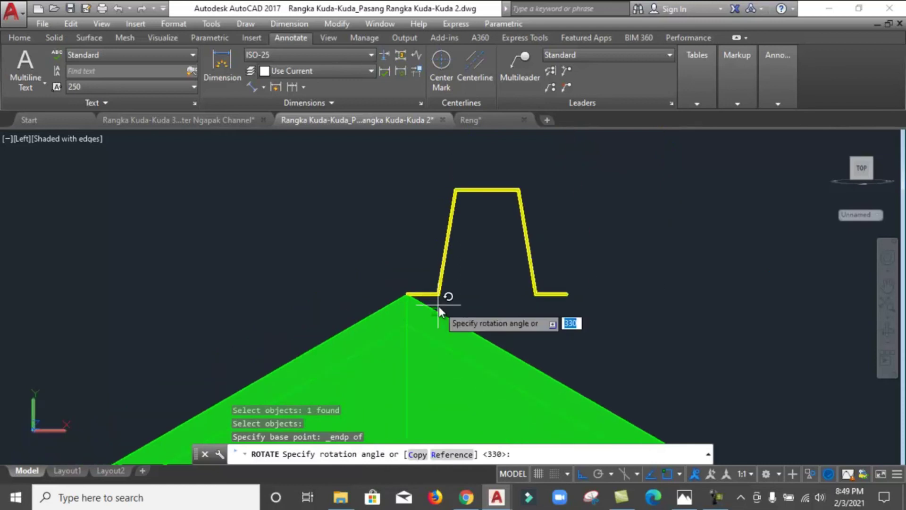
key(Return)
scroll(296, 302, down, 2)
scroll(249, 302, down, 4)
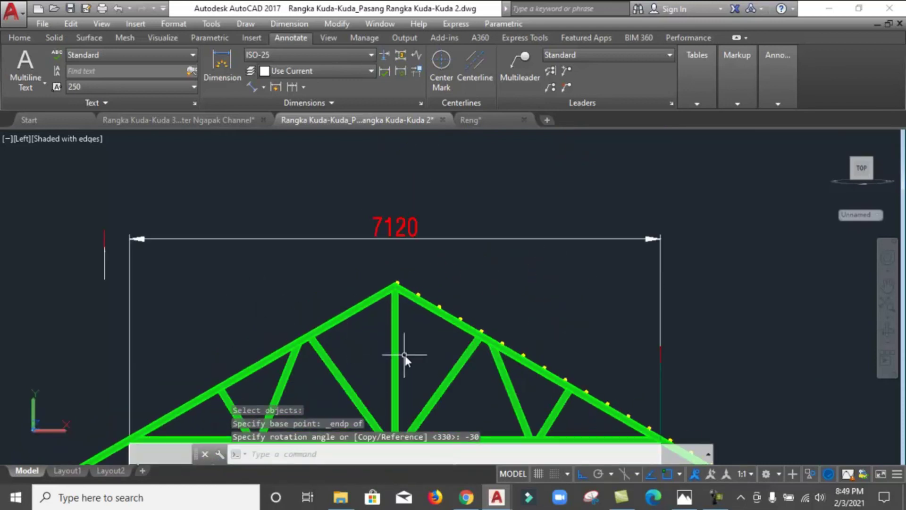
scroll(400, 362, up, 4)
scroll(441, 317, up, 3)
scroll(424, 239, up, 2)
scroll(425, 253, up, 2)
scroll(389, 212, down, 5)
scroll(373, 228, down, 3)
scroll(413, 252, up, 1)
scroll(339, 192, up, 1)
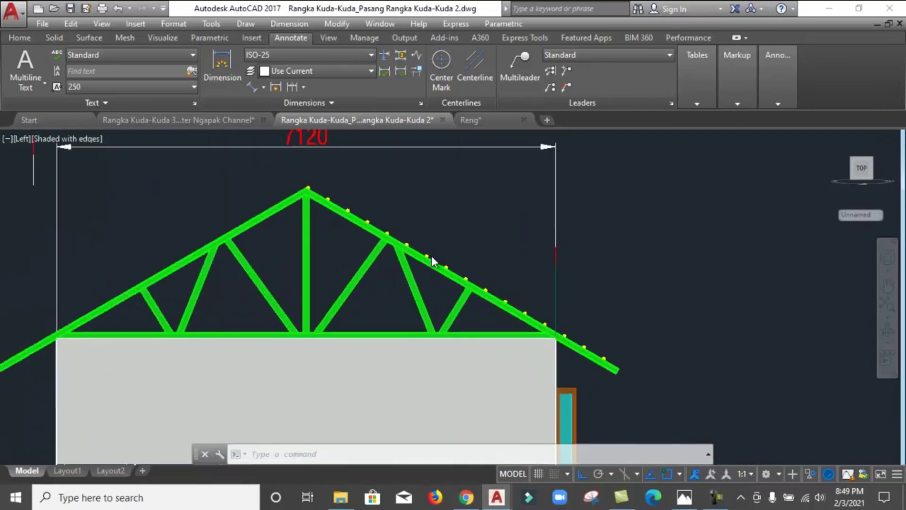
Step: Orbit the model into a 3D view of the battened roof
click(886, 332)
drag(503, 262, 428, 315)
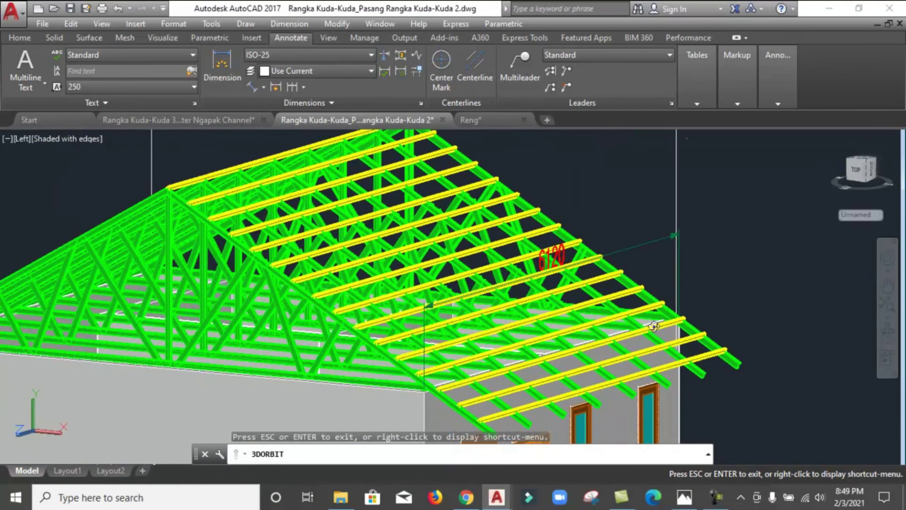
drag(653, 325, 433, 301)
key(Escape)
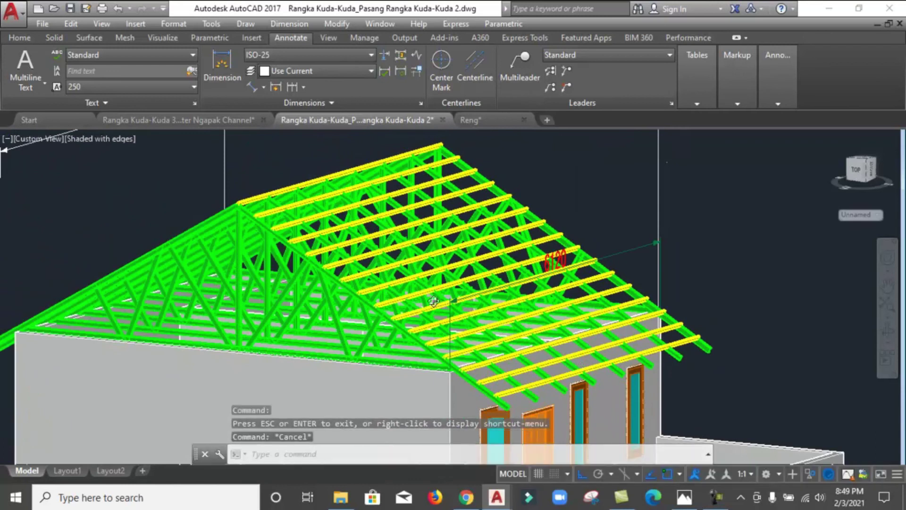
scroll(434, 300, down, 5)
key(Escape)
key(Escape)
scroll(525, 312, up, 8)
Step: Start a Copy with one object chosen, awaiting its base point
text(c)
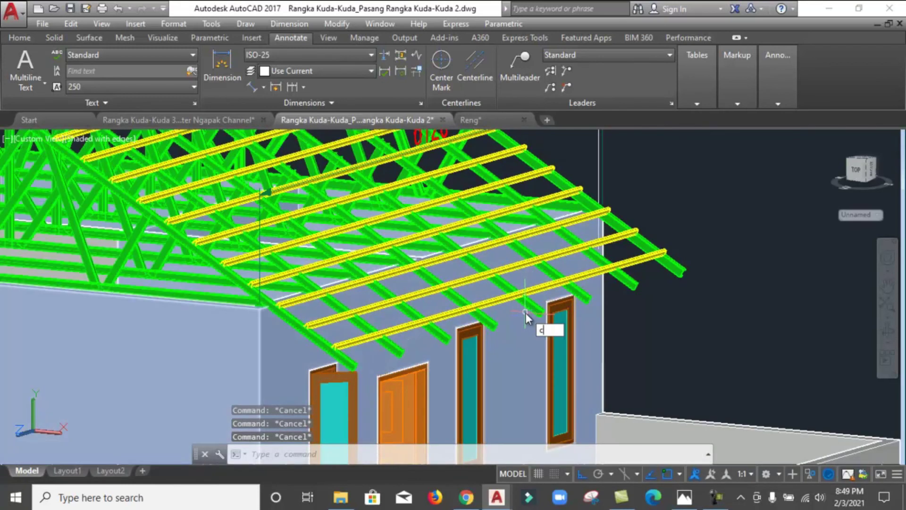
key(BackSpace)
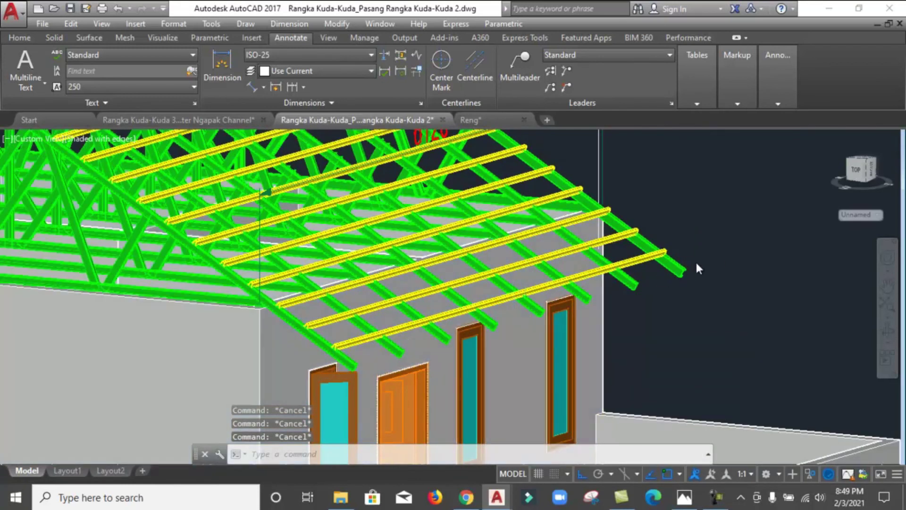
scroll(696, 265, up, 4)
scroll(660, 279, down, 2)
text(ct o)
key(Return)
Step: Copy the yellow batten array to a spot beside the house
click(570, 267)
key(Return)
scroll(524, 288, down, 5)
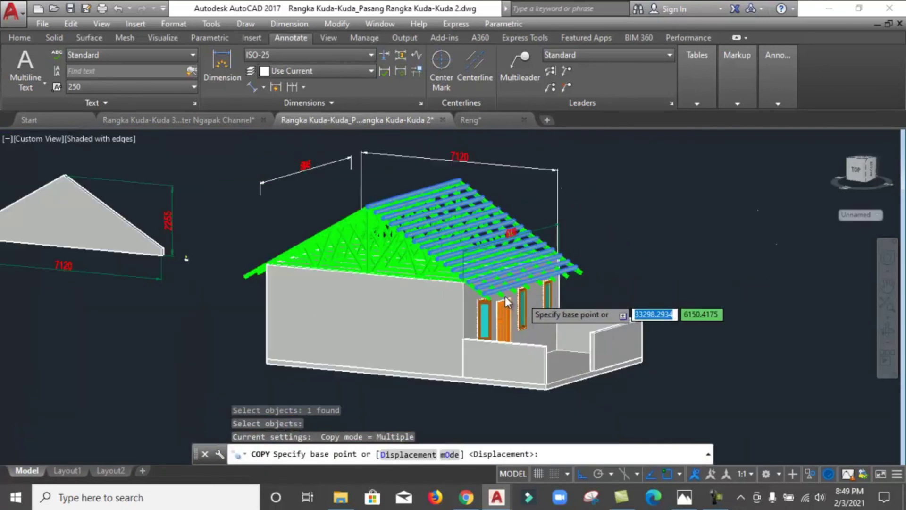
scroll(504, 283, down, 2)
click(500, 277)
click(639, 232)
key(Escape)
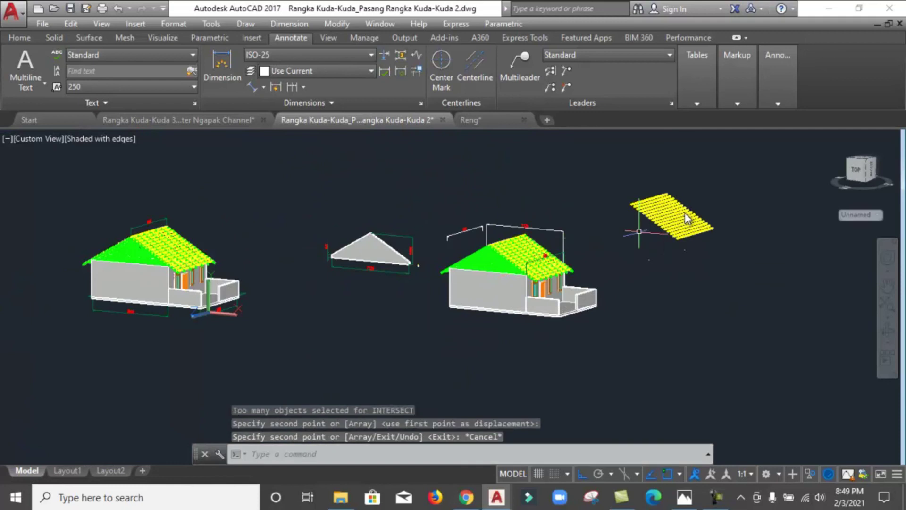
scroll(684, 212, up, 2)
Step: Explode the copied array and delete 15 of its battens, leaving one
click(699, 202)
text(x)
key(Return)
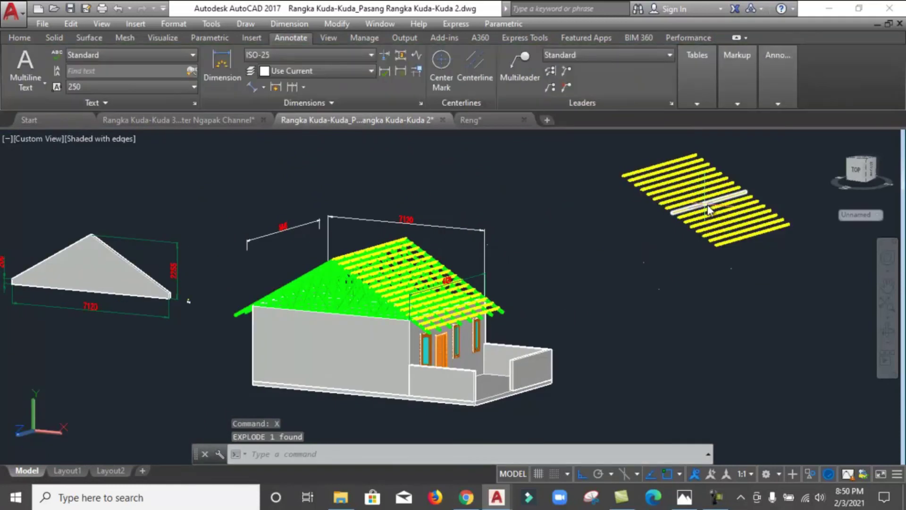
scroll(759, 169, up, 3)
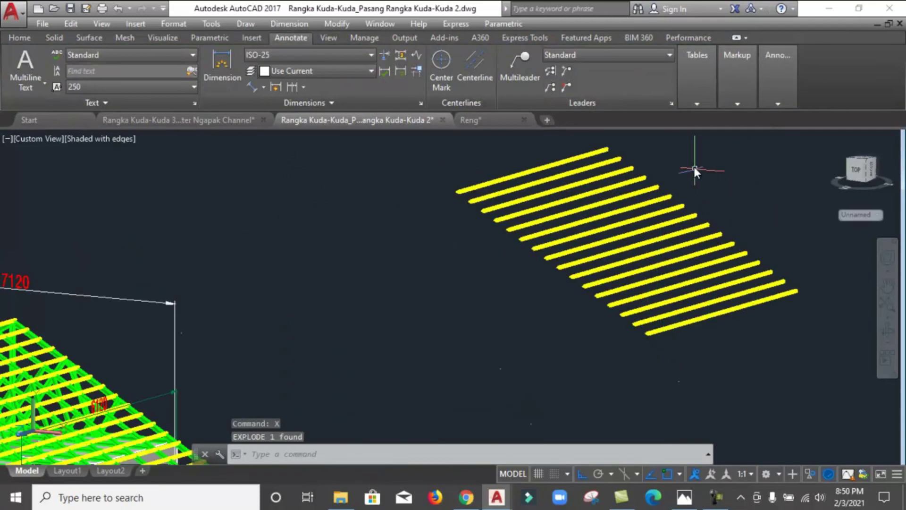
click(707, 142)
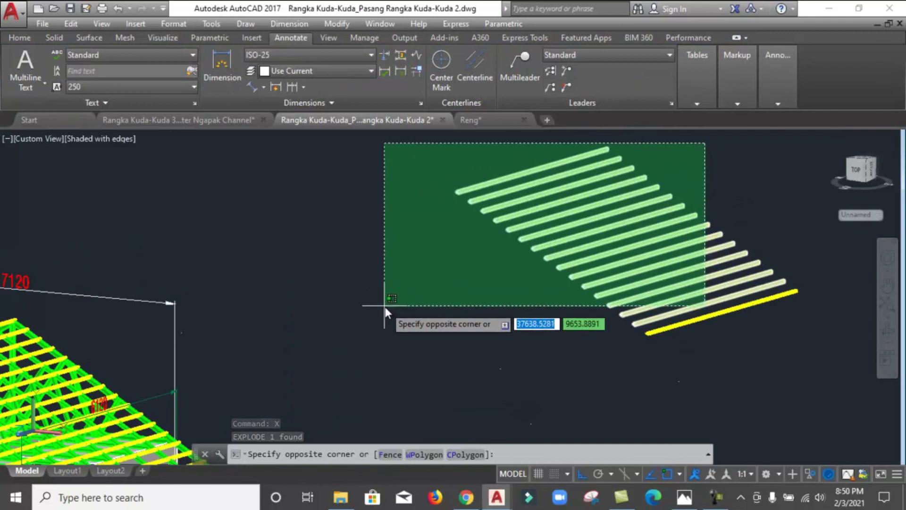
click(385, 307)
scroll(439, 286, down, 2)
key(Delete)
scroll(567, 325, up, 3)
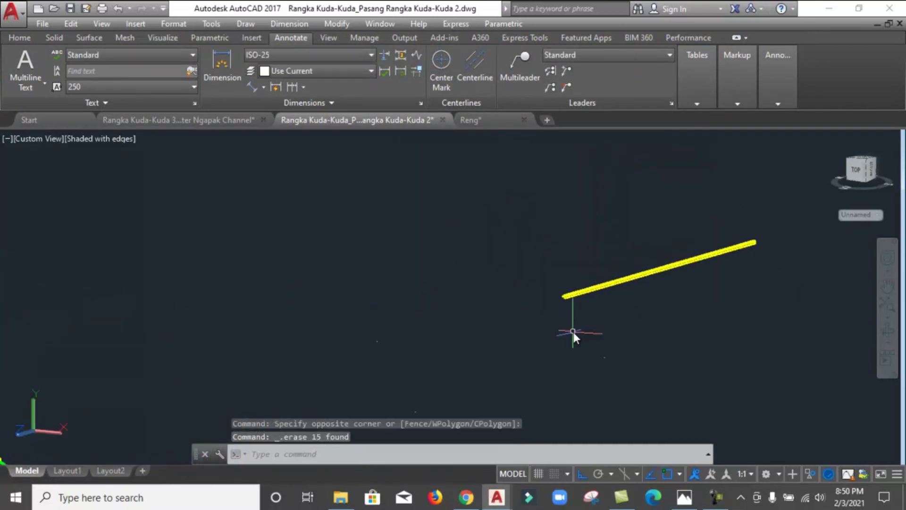
text(M)
Step: Move the remaining batten onto the rafters' lower ends at the eave, then switch to the Left view
key(Return)
click(568, 295)
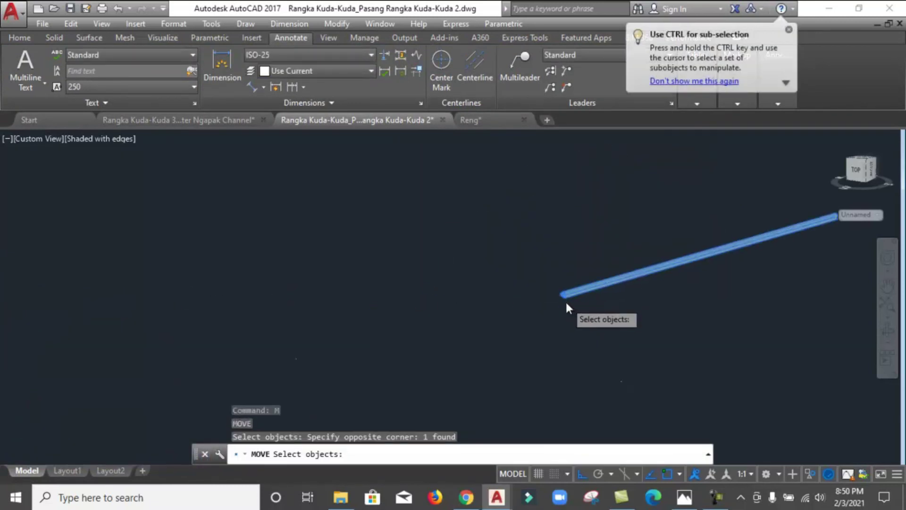
scroll(572, 302, up, 3)
key(Escape)
text(m)
key(Return)
scroll(567, 280, up, 2)
click(557, 287)
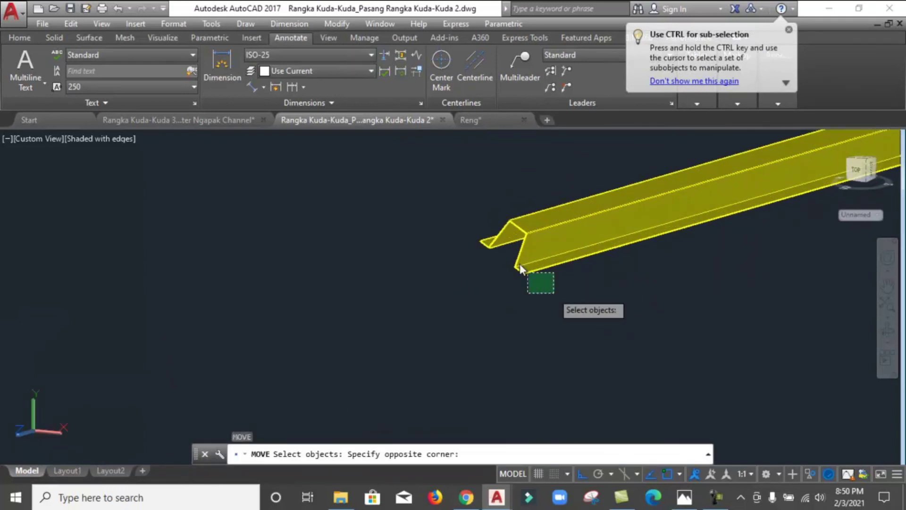
click(522, 270)
scroll(524, 279, up, 2)
scroll(529, 284, up, 1)
key(Return)
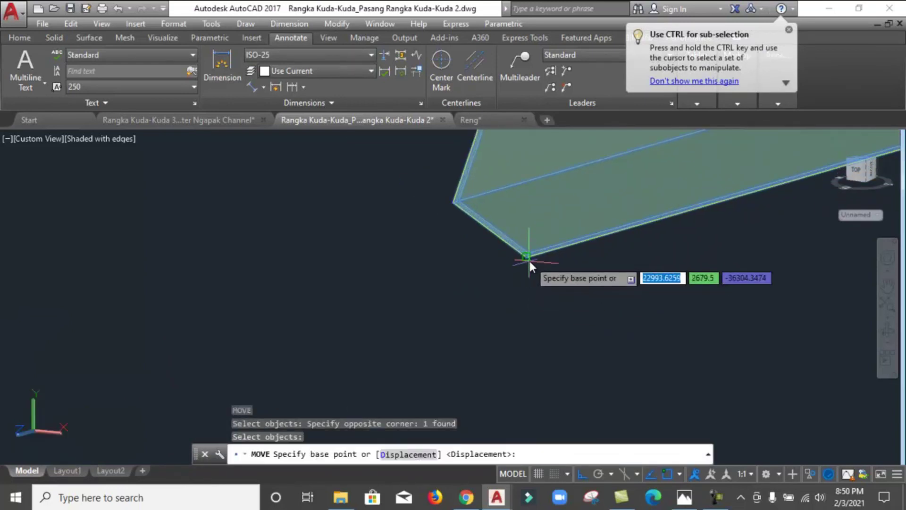
click(528, 258)
scroll(605, 261, down, 3)
scroll(651, 263, down, 3)
scroll(619, 278, down, 3)
scroll(577, 286, down, 2)
scroll(476, 336, up, 2)
scroll(415, 304, up, 3)
scroll(409, 313, up, 3)
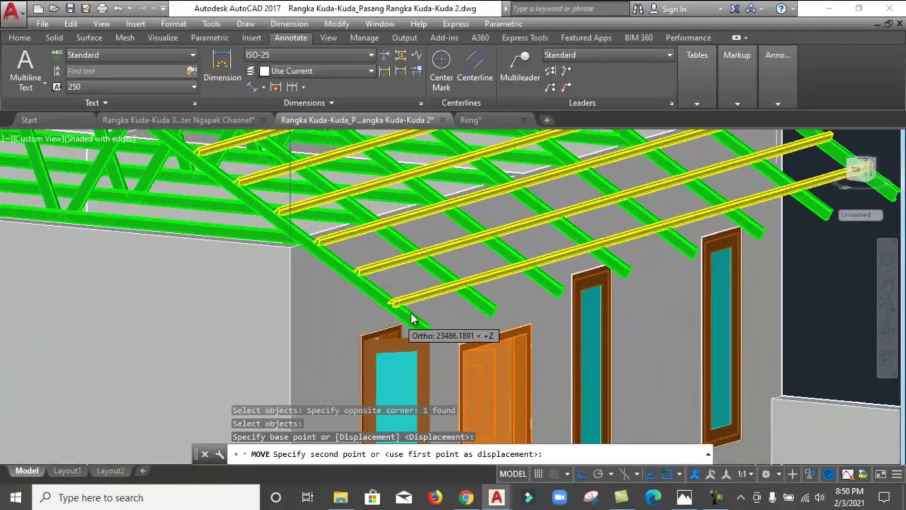
scroll(439, 321, up, 2)
scroll(460, 349, up, 2)
scroll(464, 370, up, 1)
scroll(472, 377, up, 1)
scroll(467, 389, up, 2)
click(479, 405)
scroll(479, 403, down, 2)
scroll(458, 379, down, 2)
scroll(482, 371, down, 2)
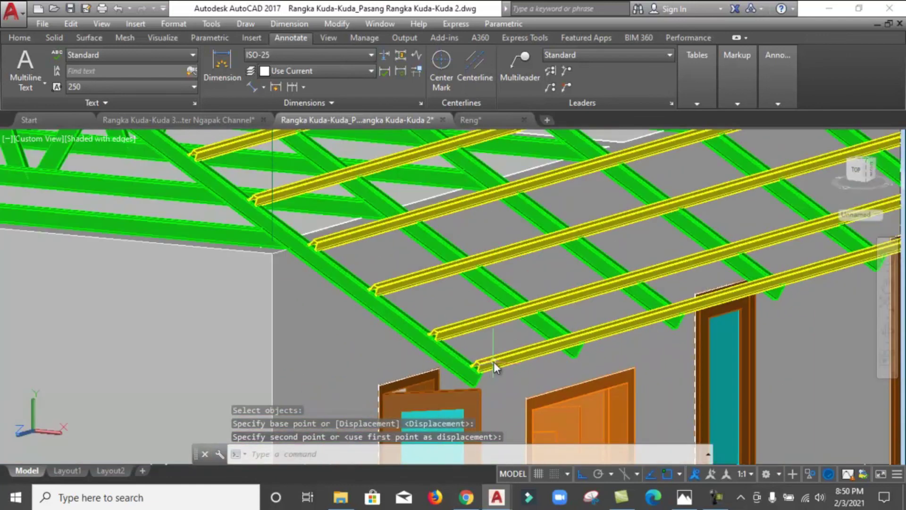
scroll(404, 304, down, 2)
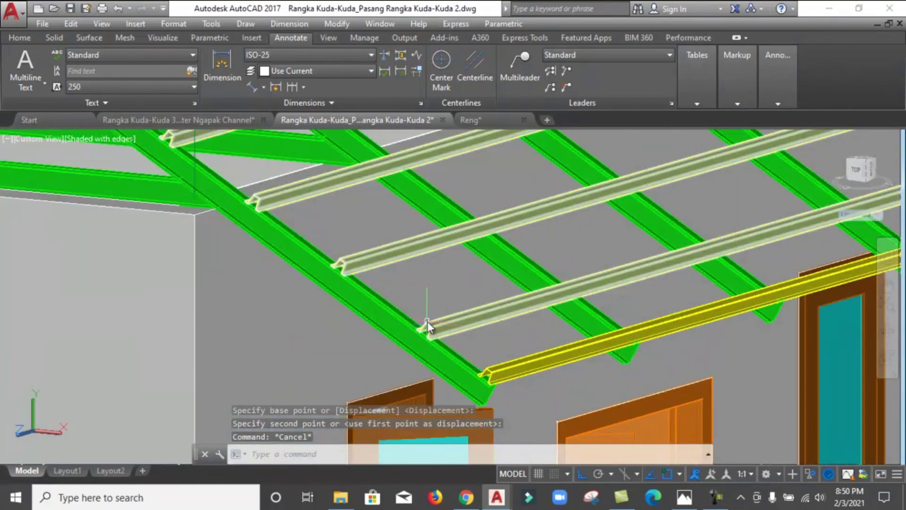
scroll(490, 351, down, 3)
scroll(460, 317, down, 2)
scroll(460, 317, up, 2)
scroll(529, 283, up, 2)
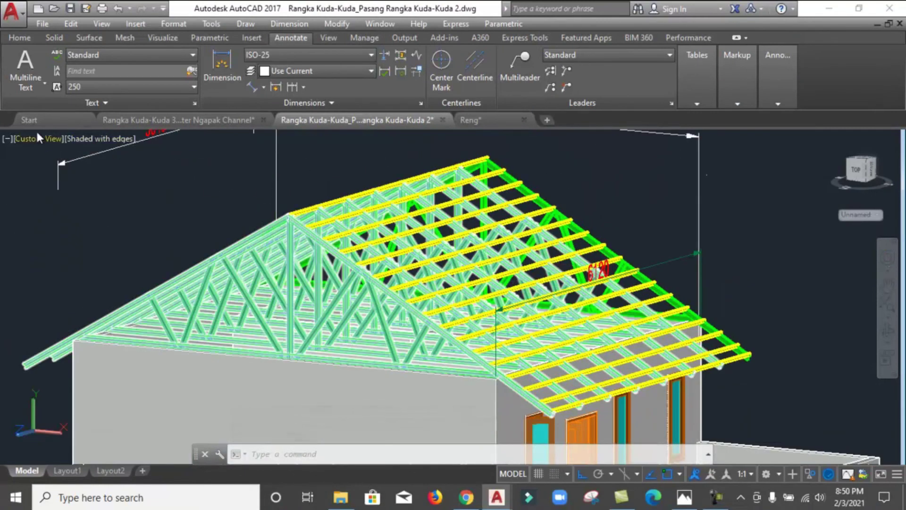
click(24, 135)
click(48, 199)
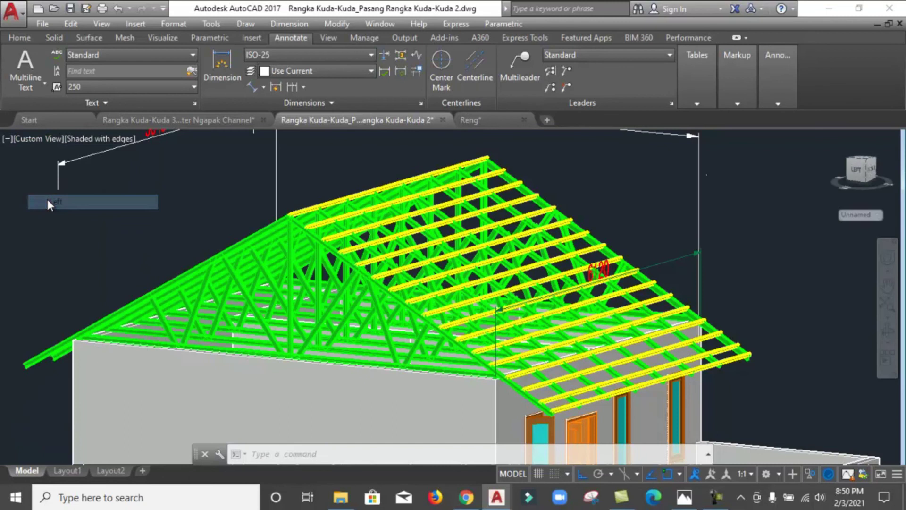
Step: Start MIRROR and select the batten cleats on the right top chord
scroll(660, 274, up, 1)
scroll(681, 277, up, 3)
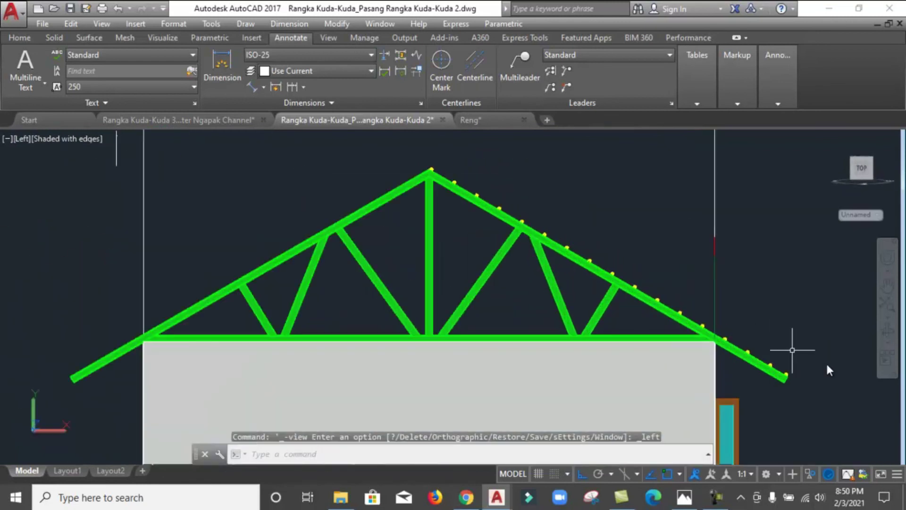
scroll(815, 360, up, 2)
scroll(730, 346, up, 1)
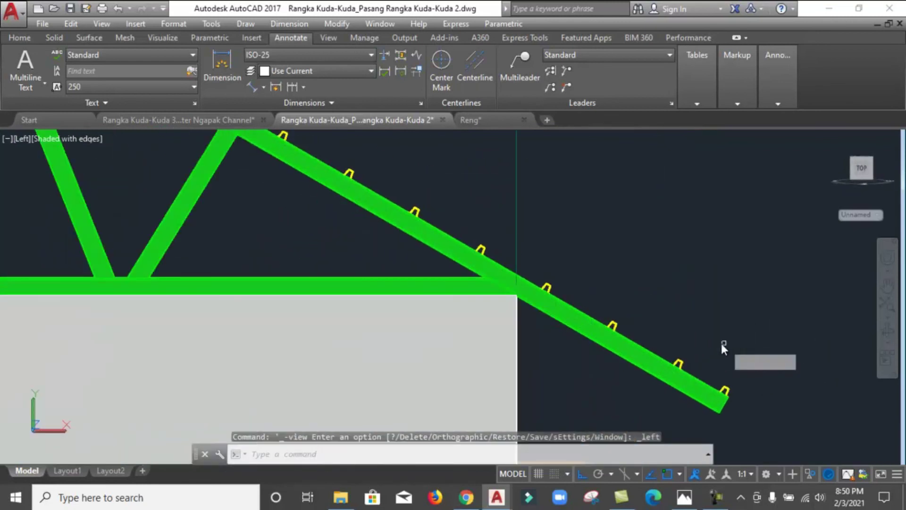
text(mi)
key(Return)
scroll(707, 363, up, 1)
scroll(678, 356, up, 1)
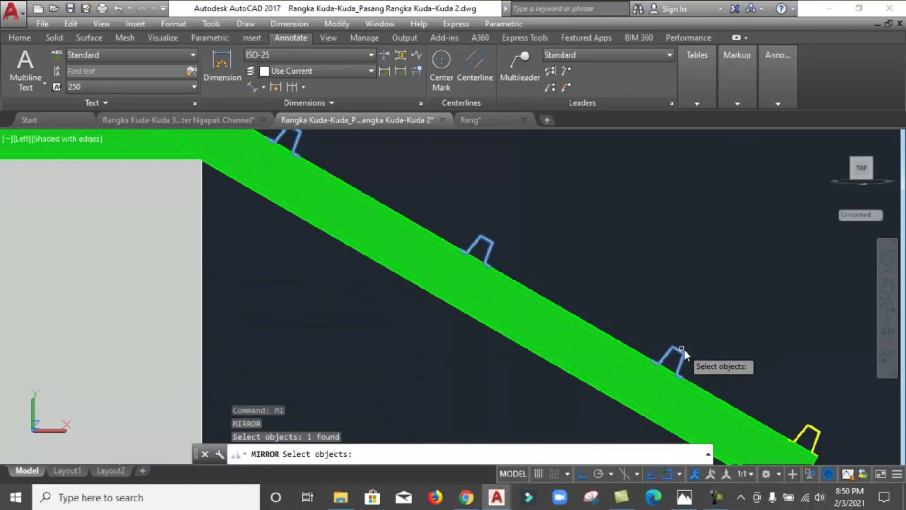
click(812, 430)
scroll(810, 416, down, 2)
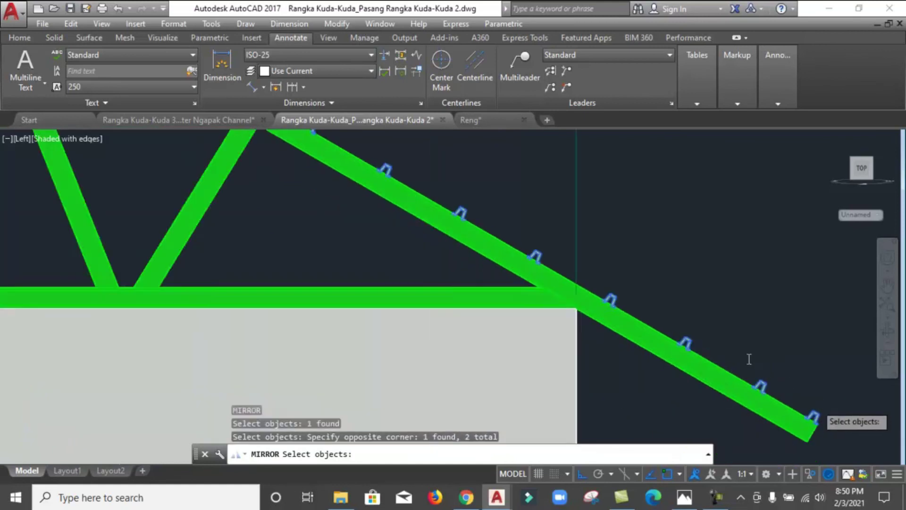
scroll(734, 293, down, 3)
key(Return)
Step: Mirror the cleats across the vertical line through the peak, keeping the originals
scroll(538, 251, up, 2)
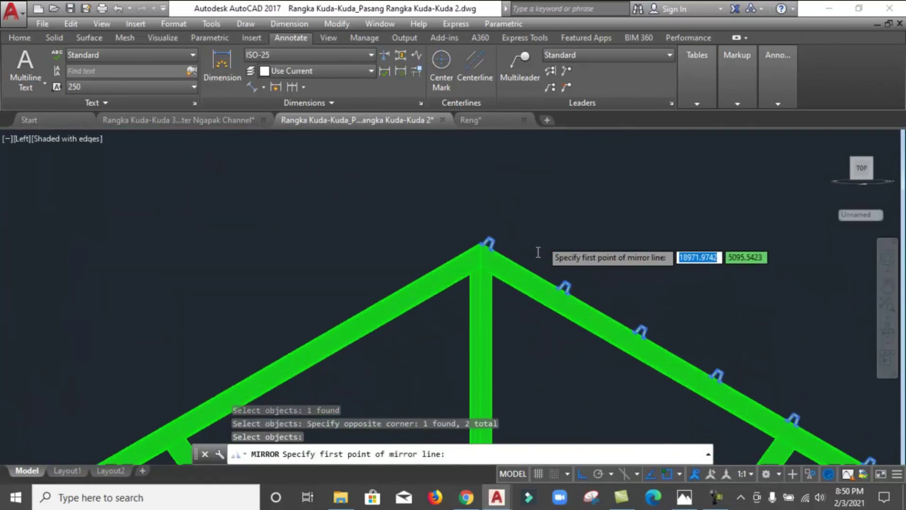
scroll(495, 274, up, 2)
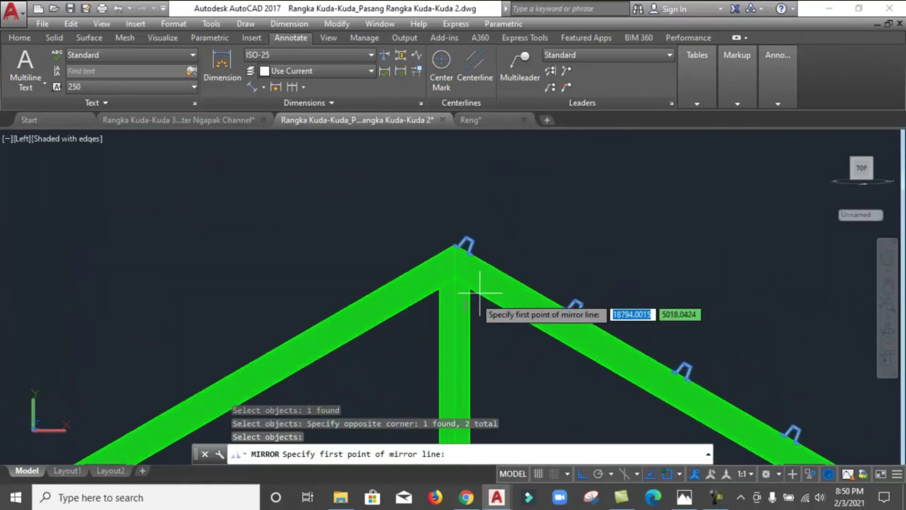
click(453, 320)
click(458, 201)
key(Return)
scroll(456, 217, down, 1)
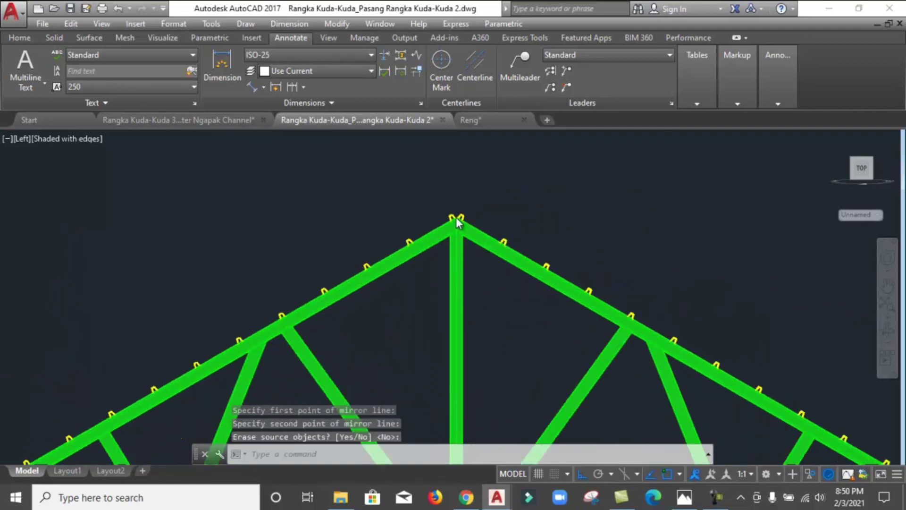
scroll(456, 226, down, 2)
scroll(458, 235, down, 2)
scroll(444, 240, up, 1)
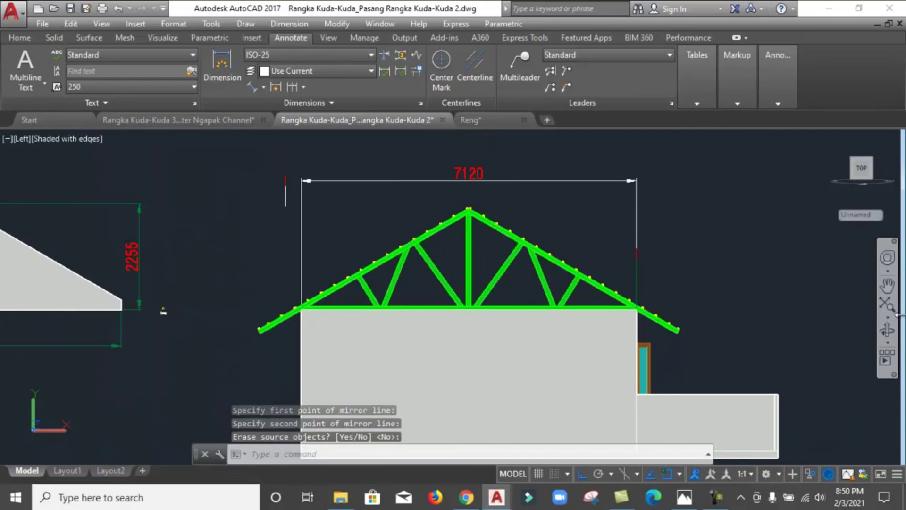
click(887, 330)
Step: Orbit from the Left view to an isometric view of the whole roof, then select the wall solid
mouse_move(453, 264)
mouse_down()
mouse_move(487, 304)
mouse_move(711, 297)
mouse_move(442, 289)
mouse_up()
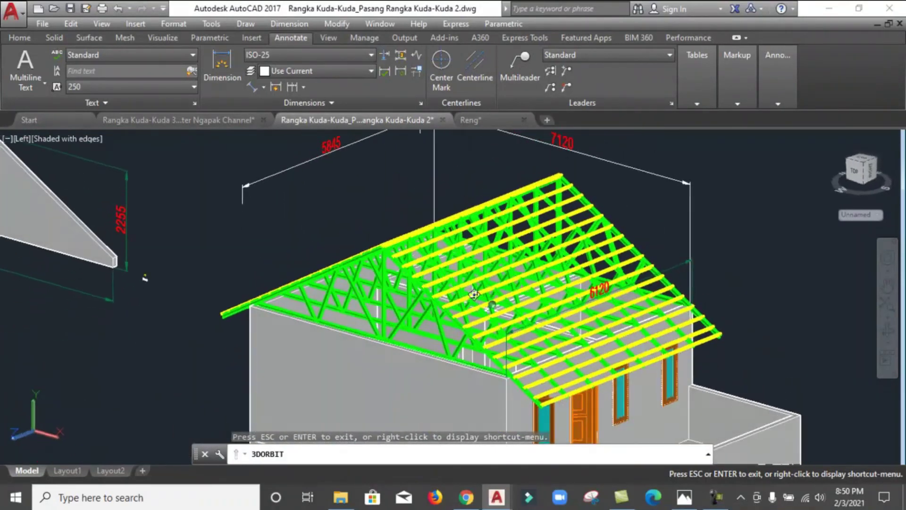
key(Escape)
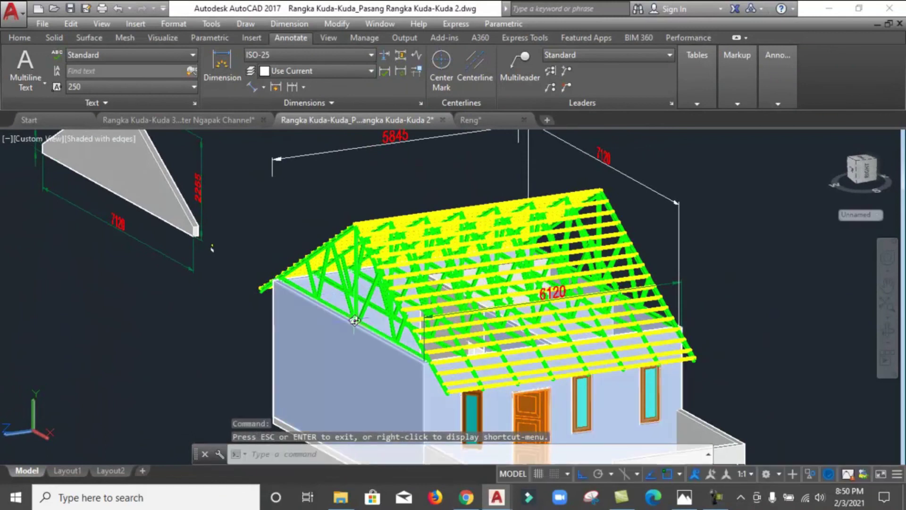
scroll(354, 320, up, 3)
key(Escape)
click(243, 297)
right_click(243, 299)
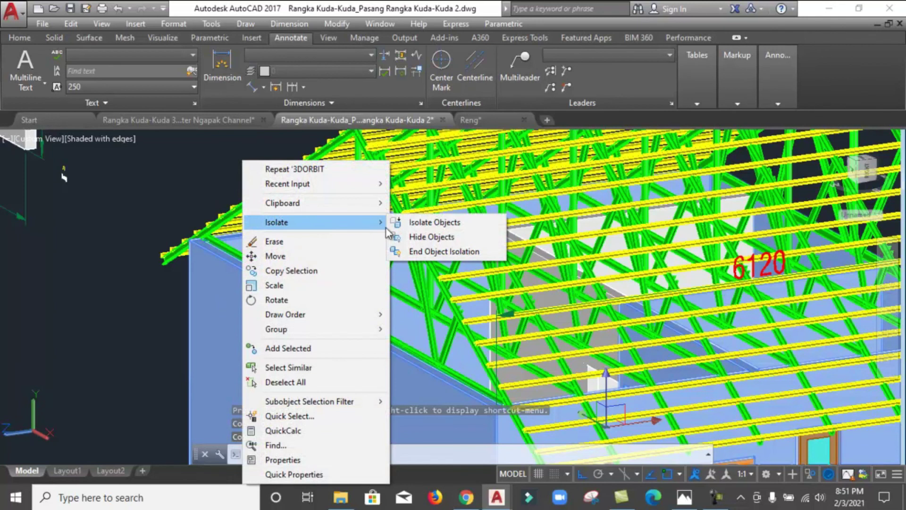
Step: End object isolation so the hidden walls reappear
click(414, 250)
key(Escape)
scroll(395, 290, down, 3)
scroll(395, 290, down, 2)
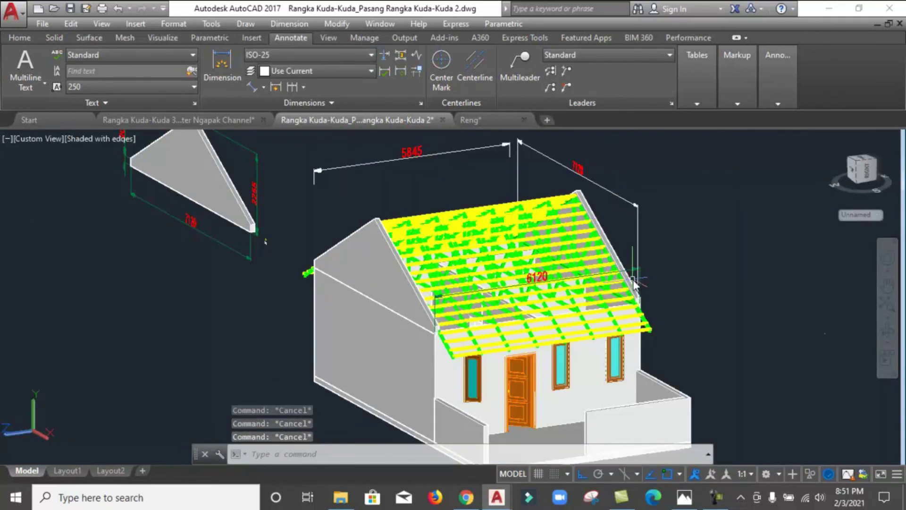
Step: Match the 5845 dimension's properties to the 6120 dimension using MA
text(ma)
key(Return)
scroll(632, 276, up, 2)
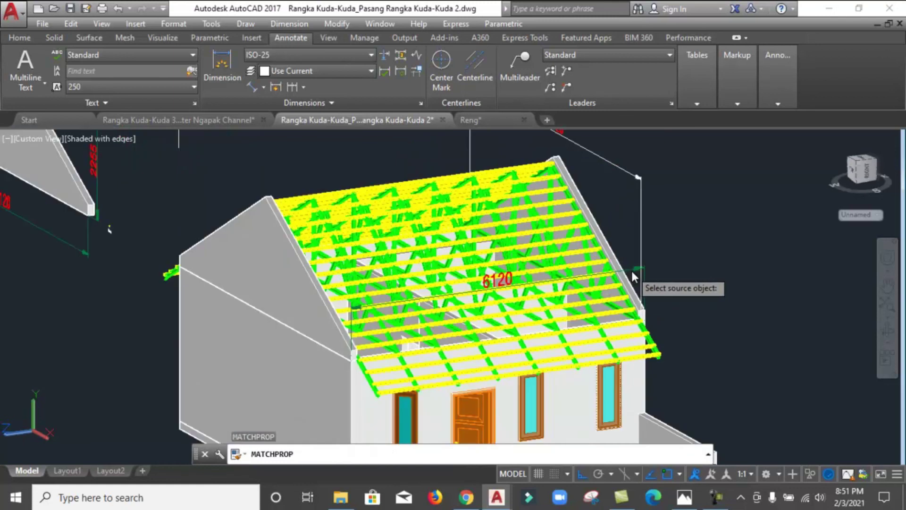
click(631, 271)
scroll(630, 196, down, 2)
double_click(630, 202)
click(624, 210)
click(484, 160)
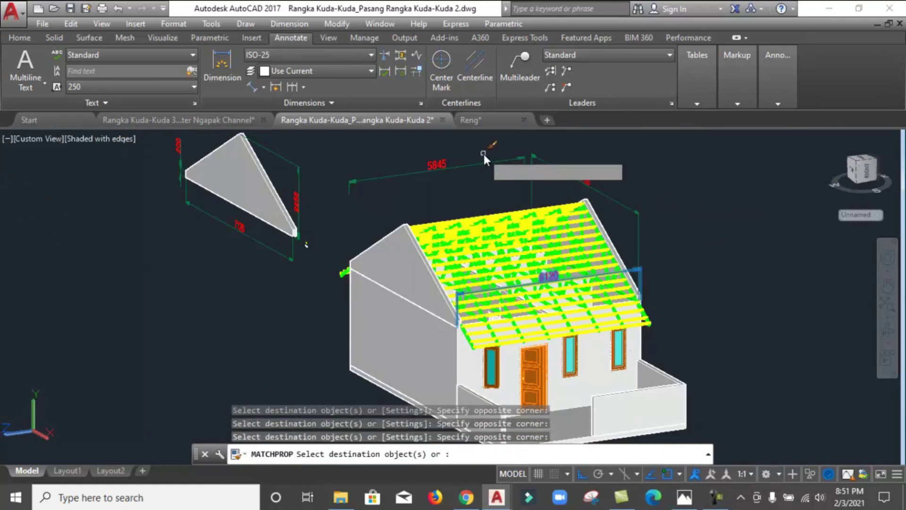
key(Escape)
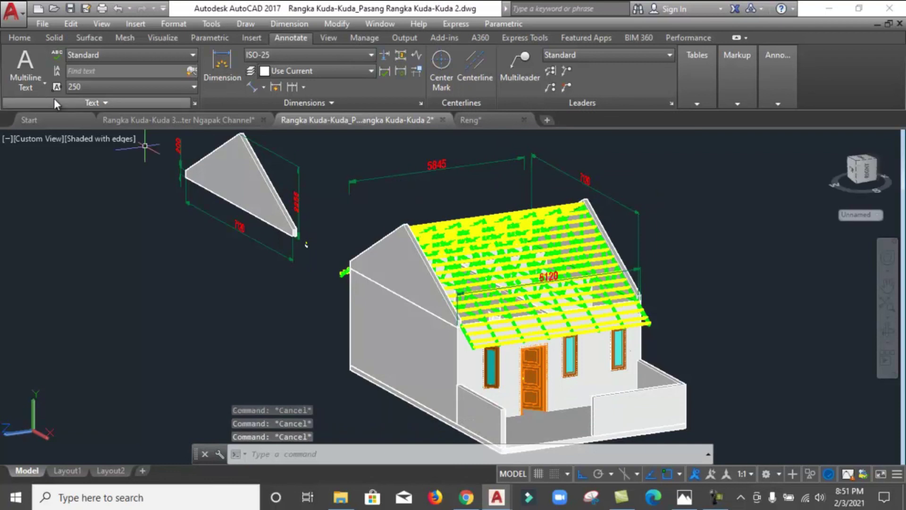
click(19, 38)
Step: Turn off the DIN layer to hide all dimensions
click(738, 105)
mouse_move(783, 120)
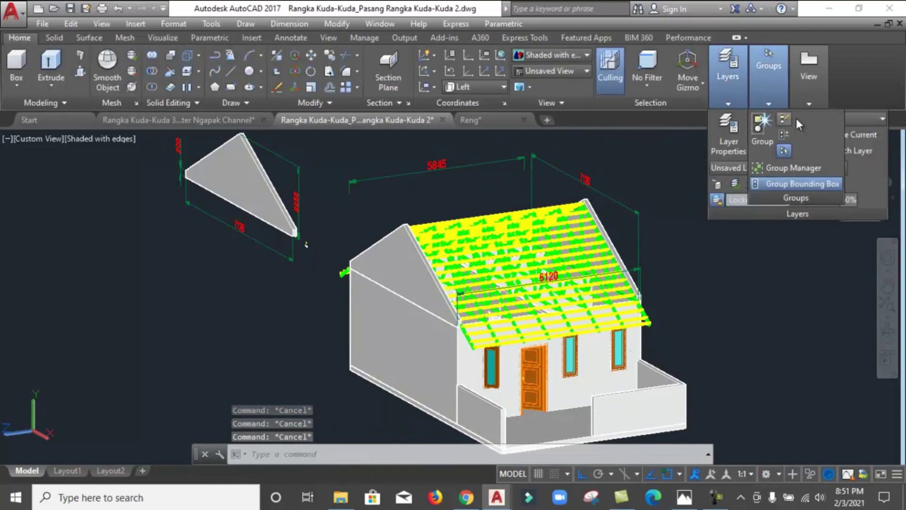
click(859, 118)
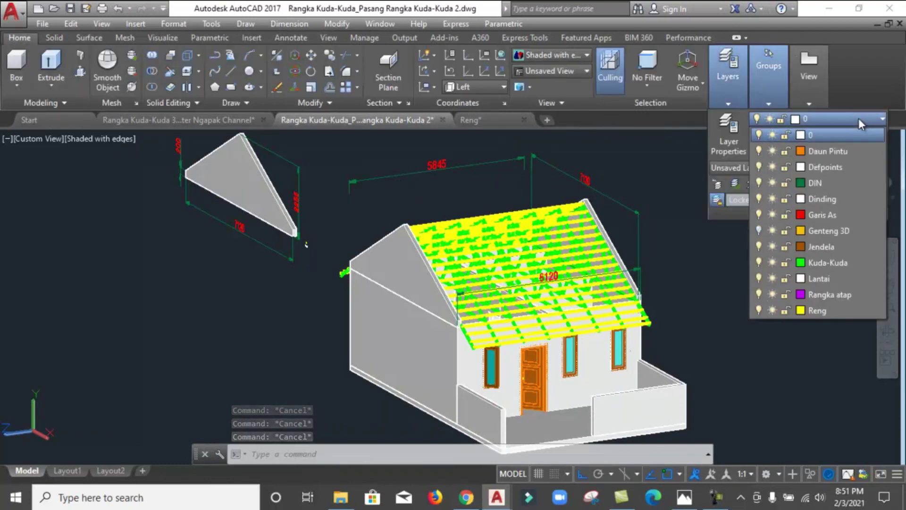
click(761, 182)
key(Escape)
key(Escape)
scroll(539, 251, down, 2)
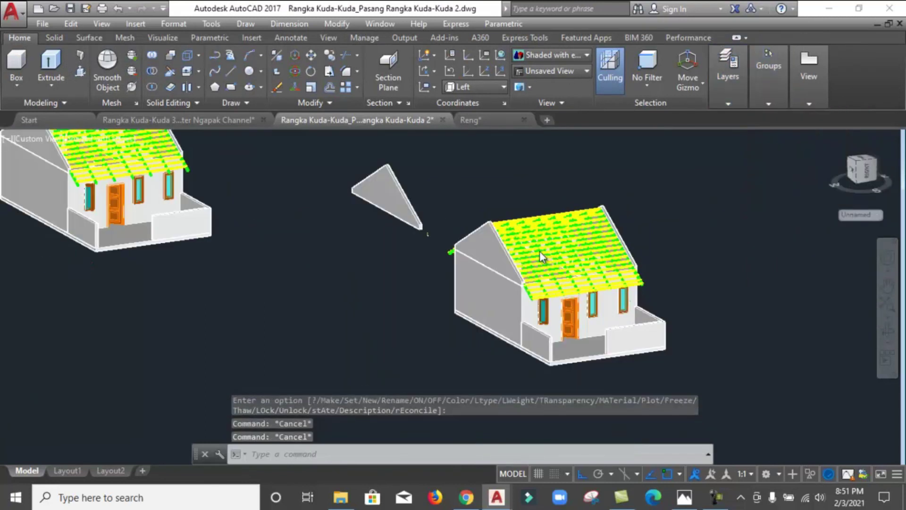
scroll(618, 240, up, 2)
scroll(420, 248, down, 1)
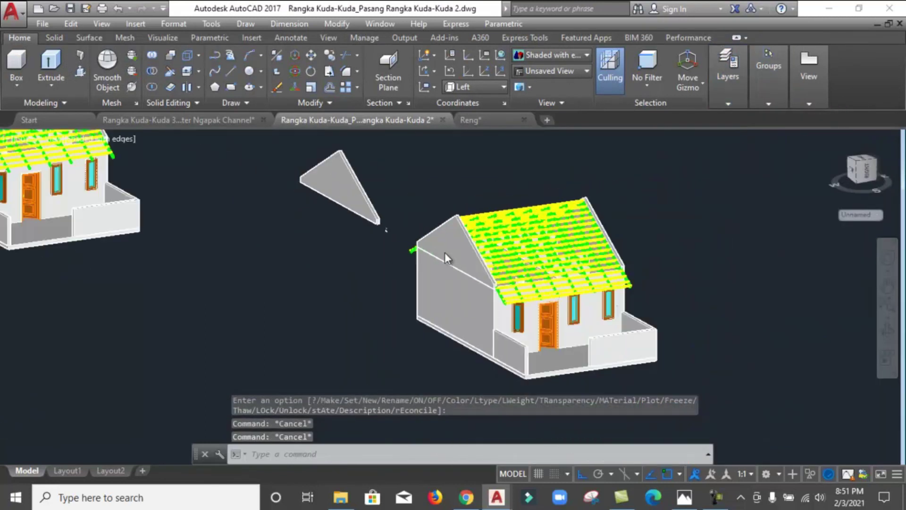
Step: Window-select the whole house model
click(695, 381)
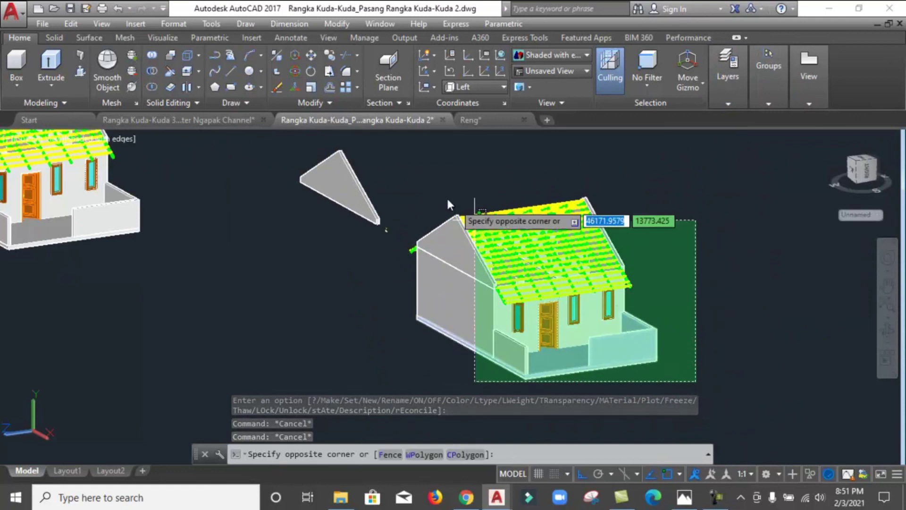
click(407, 175)
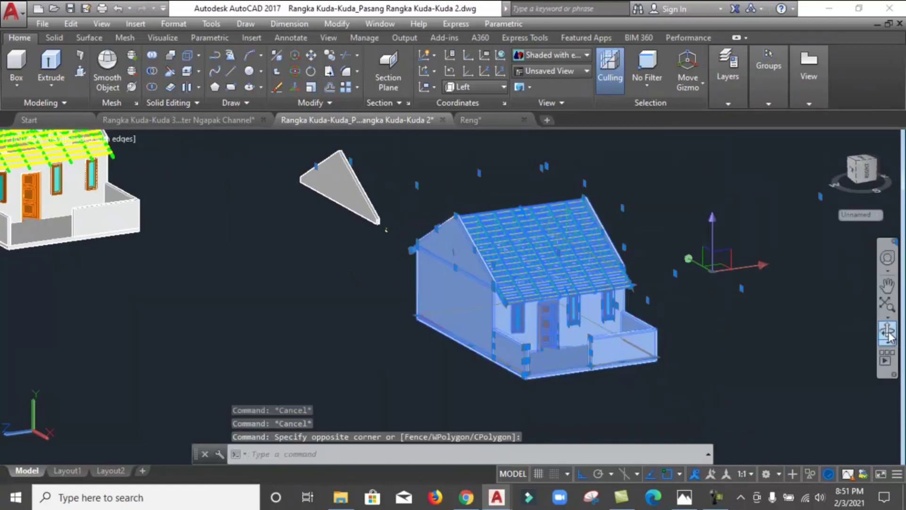
click(887, 334)
scroll(543, 266, up, 2)
Step: Zoom in and orbit to a straight-on front view of the roof trusses and battens
scroll(544, 267, up, 2)
scroll(543, 266, up, 3)
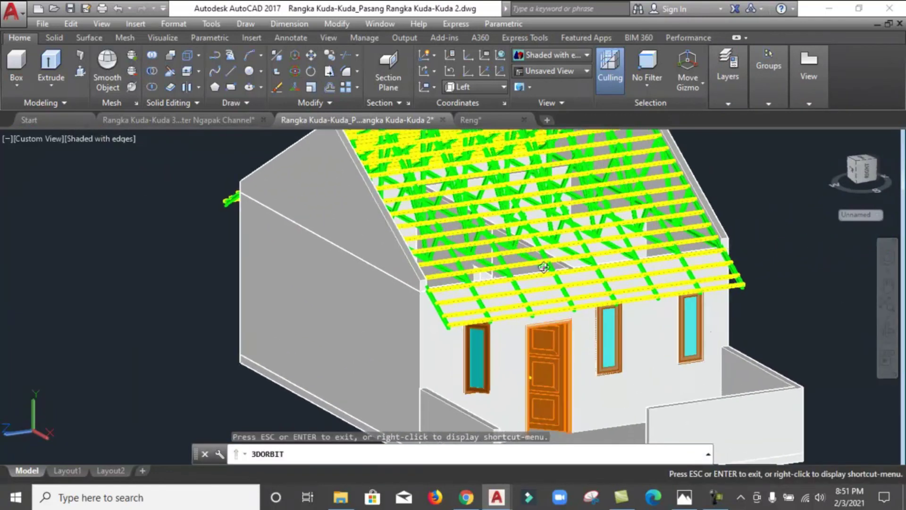
scroll(544, 267, up, 1)
scroll(500, 289, up, 1)
scroll(482, 297, up, 2)
scroll(481, 297, up, 2)
mouse_move(481, 297)
mouse_down()
mouse_move(585, 343)
mouse_move(667, 203)
mouse_move(551, 307)
mouse_move(870, 225)
mouse_up()
scroll(871, 225, up, 3)
scroll(802, 199, up, 1)
scroll(755, 179, up, 2)
scroll(690, 141, up, 2)
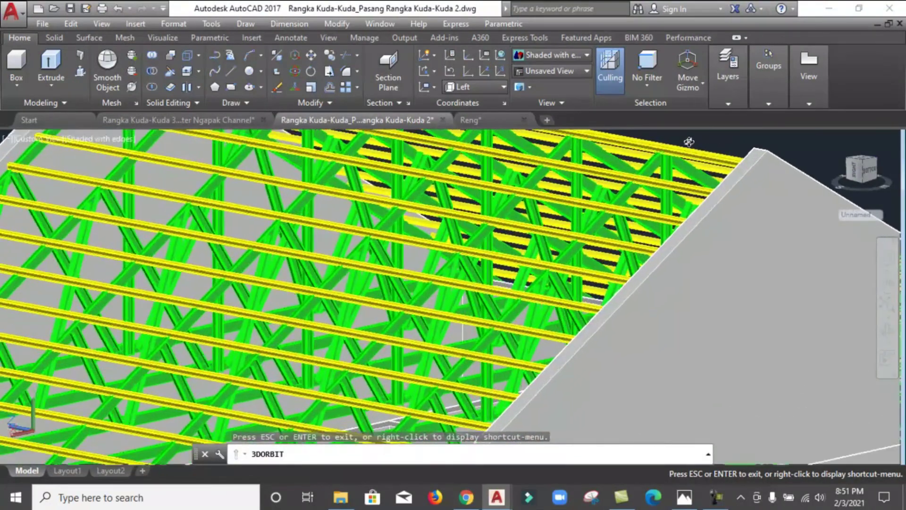
scroll(679, 143, up, 1)
scroll(660, 147, up, 2)
scroll(658, 165, up, 2)
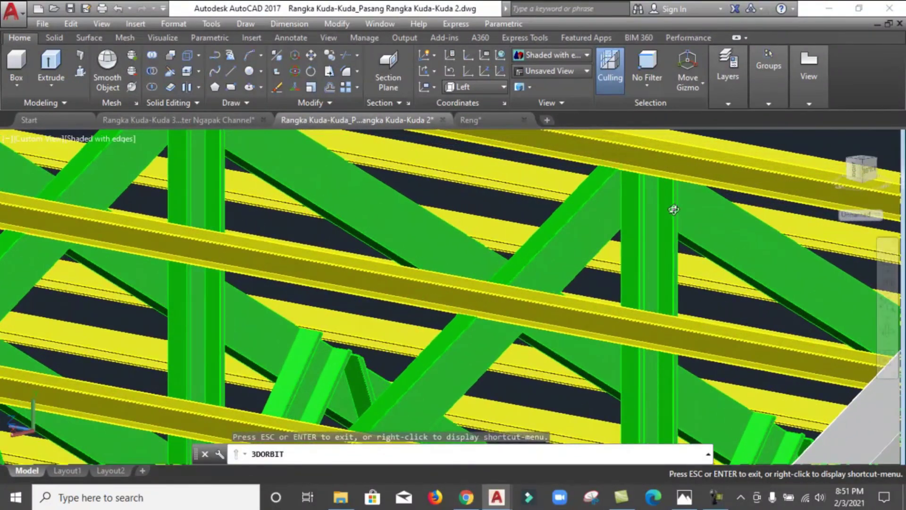
scroll(674, 209, down, 2)
scroll(660, 210, down, 1)
scroll(663, 212, down, 1)
scroll(643, 223, down, 1)
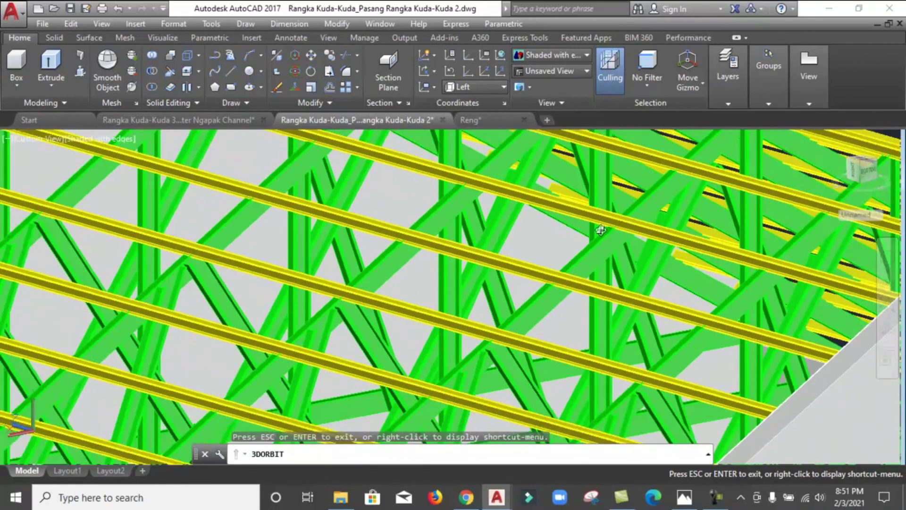
scroll(595, 232, down, 2)
scroll(602, 229, down, 1)
scroll(609, 225, down, 1)
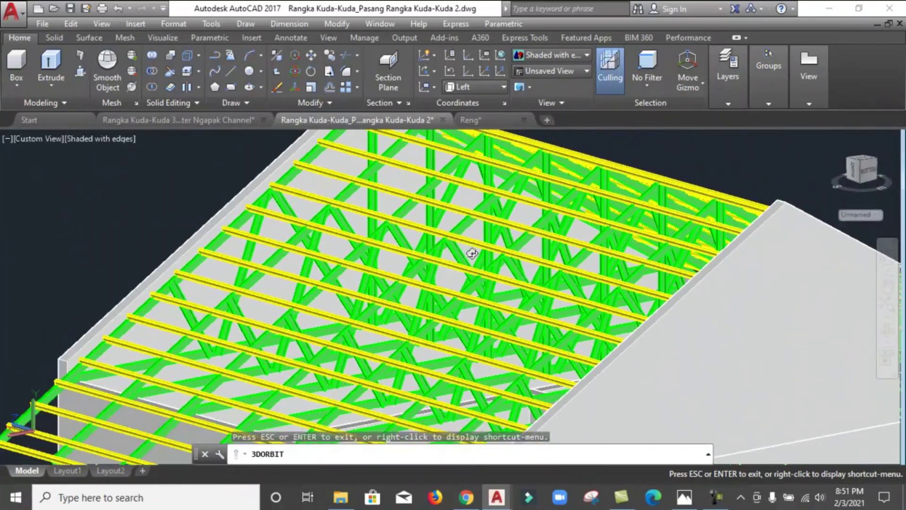
Step: Orbit around the roof framing from several angles, ending on the front wall and porch
drag(470, 254, 553, 225)
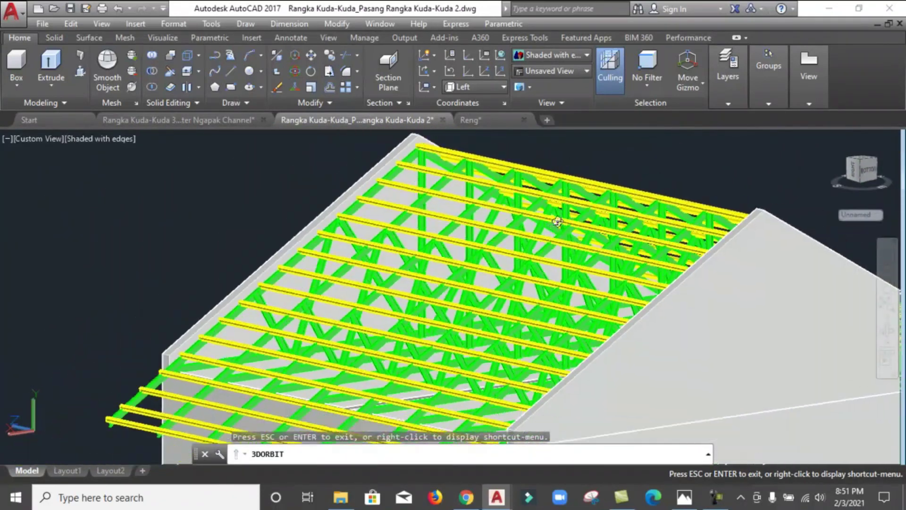
scroll(561, 227, down, 2)
scroll(590, 233, down, 1)
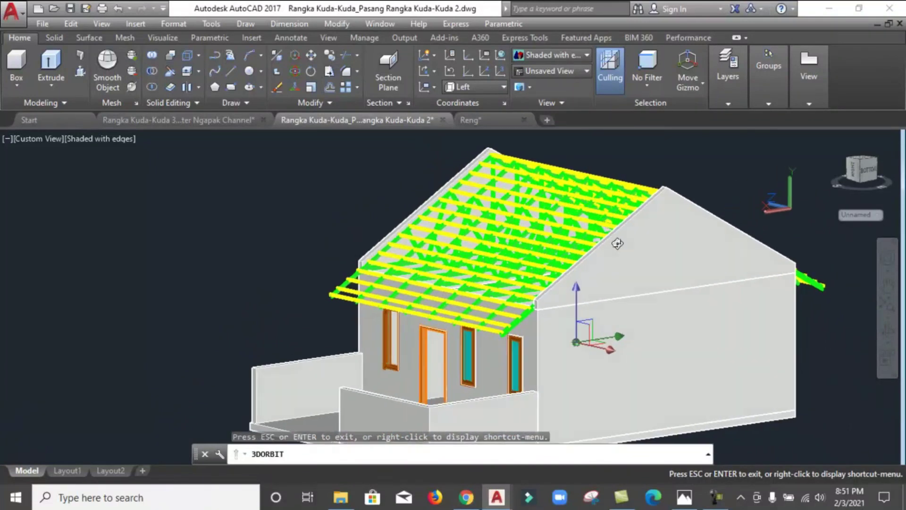
drag(619, 243, 631, 247)
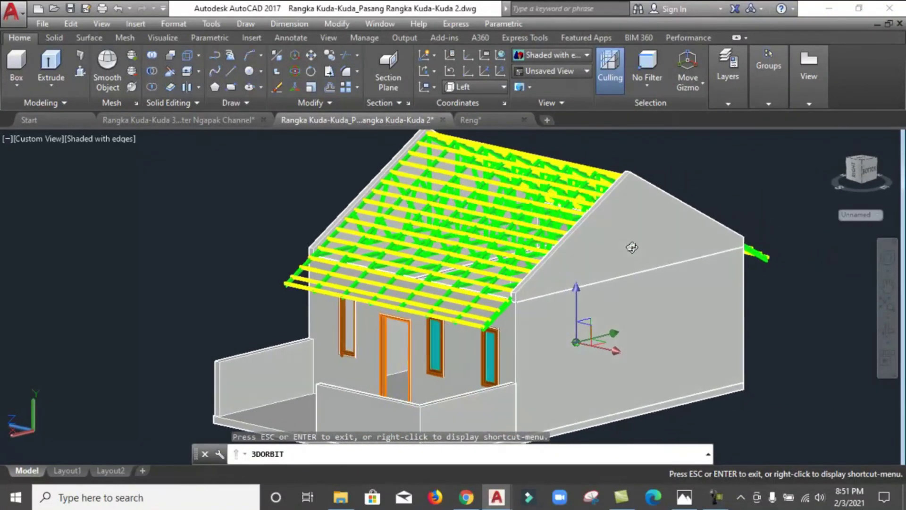
mouse_move(632, 248)
mouse_down()
mouse_move(370, 268)
mouse_move(572, 221)
mouse_up()
scroll(369, 268, up, 2)
scroll(572, 220, up, 2)
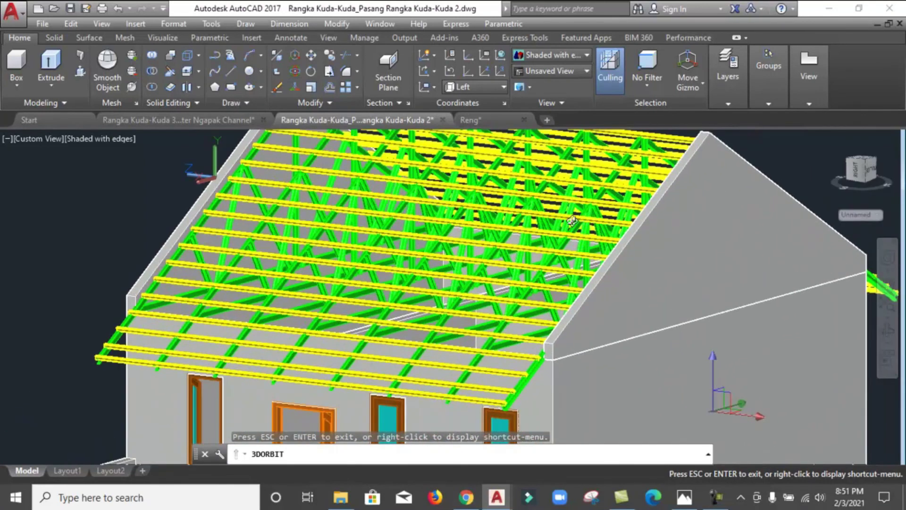
drag(590, 212, 538, 212)
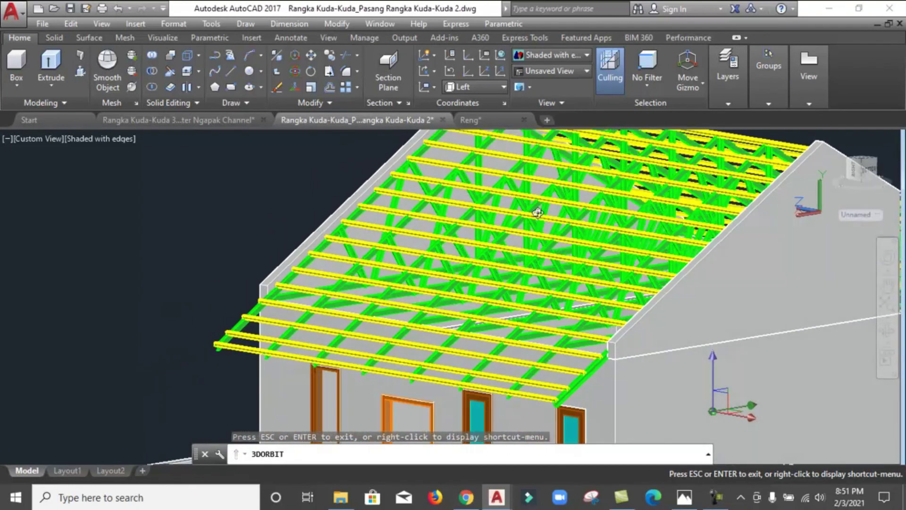
scroll(505, 222, down, 3)
scroll(472, 250, down, 3)
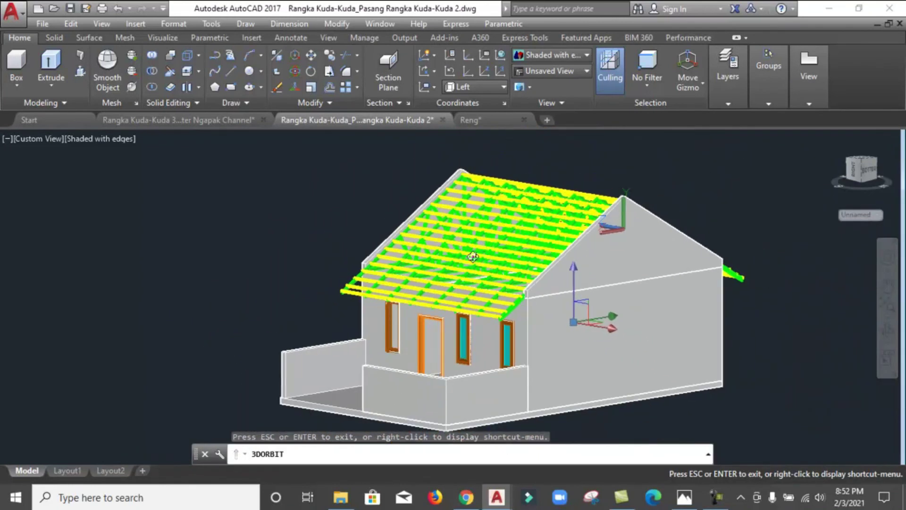
drag(542, 301, 391, 331)
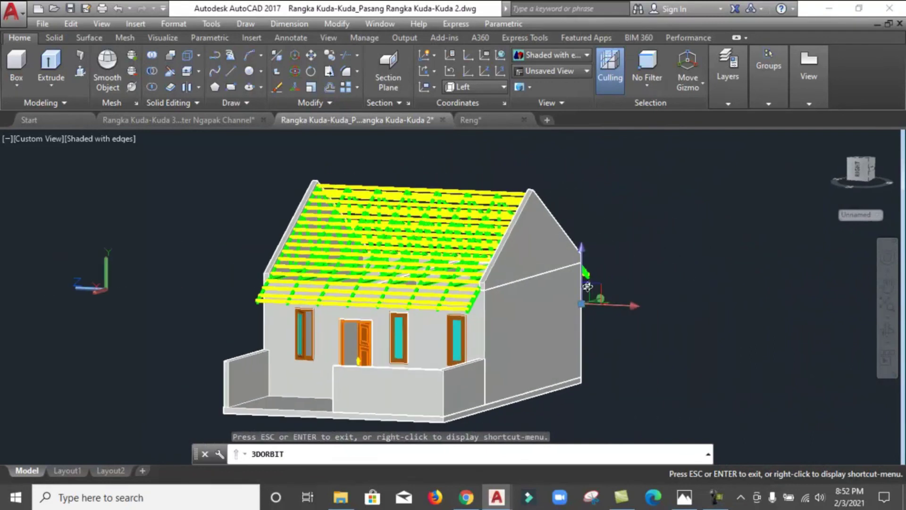